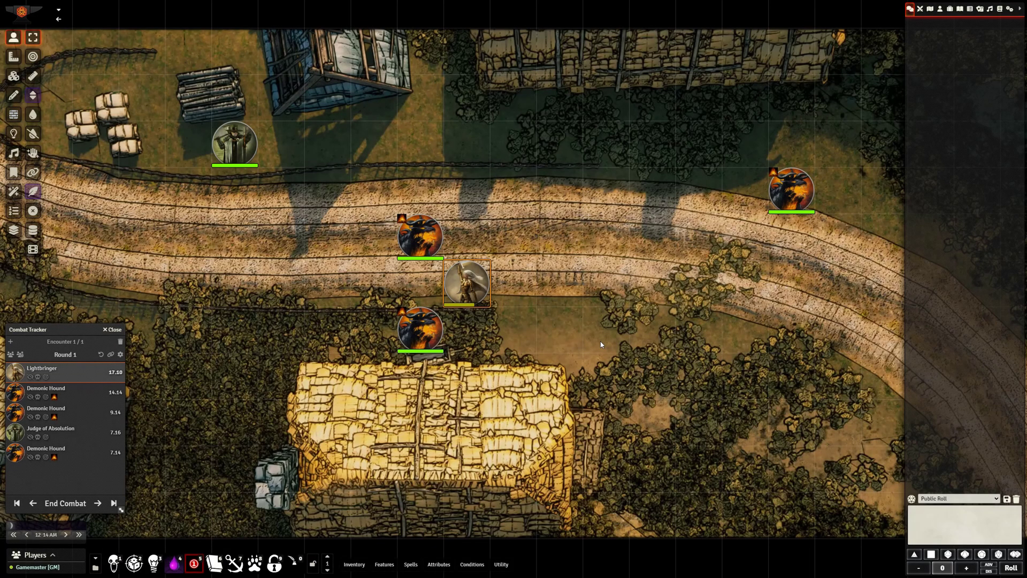
pyautogui.moveTo(474, 290)
pyautogui.moveTo(228, 145)
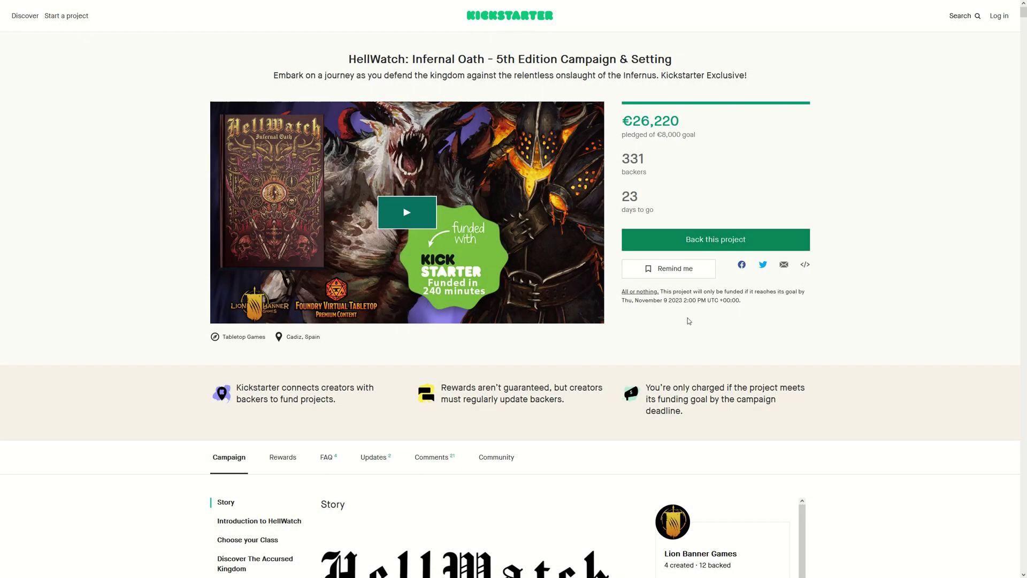
# Switch to the HellWatch: Infernal Oath Kickstarter page and read the campaign story through its introduction section
pyautogui.scroll(-6, 642, 320)
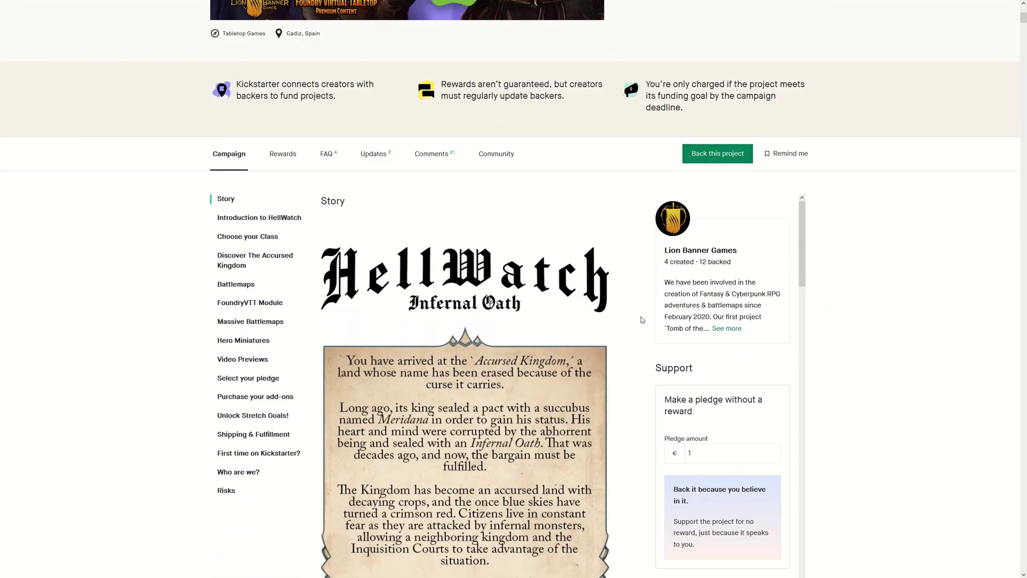
pyautogui.scroll(-10, 641, 316)
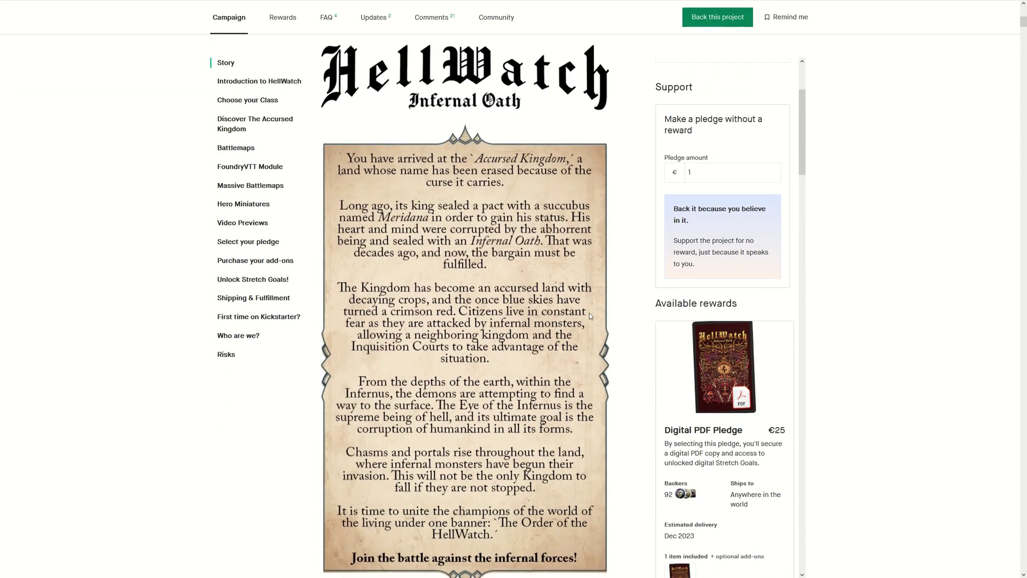
pyautogui.scroll(-15, 589, 312)
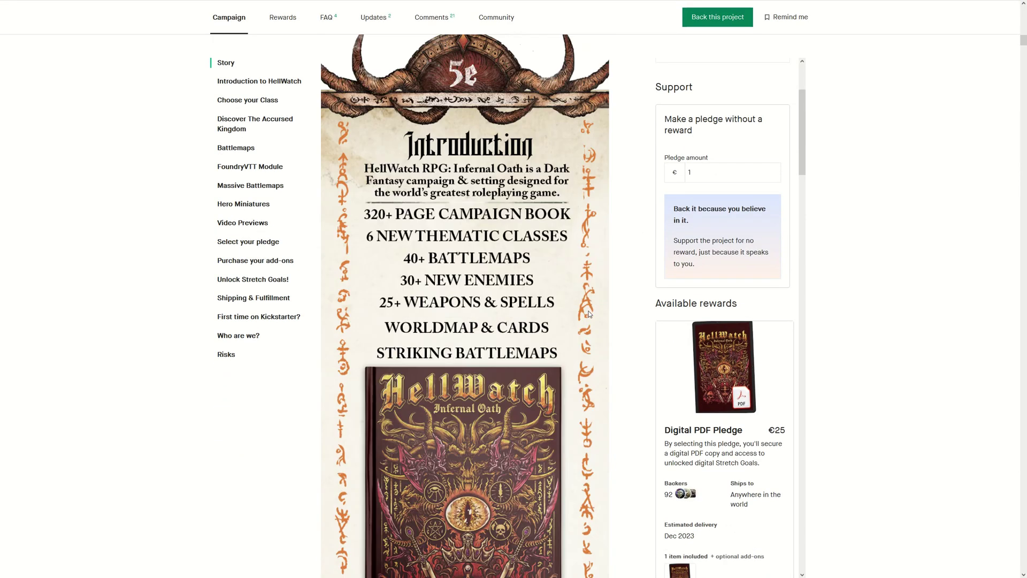
pyautogui.scroll(-14, 589, 313)
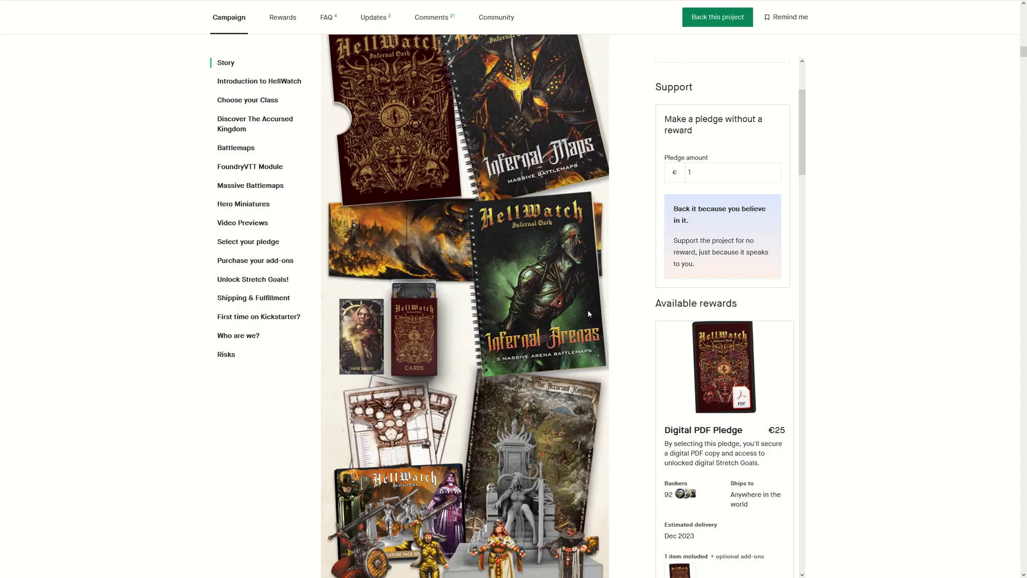
pyautogui.scroll(-6, 588, 312)
pyautogui.scroll(-9, 589, 313)
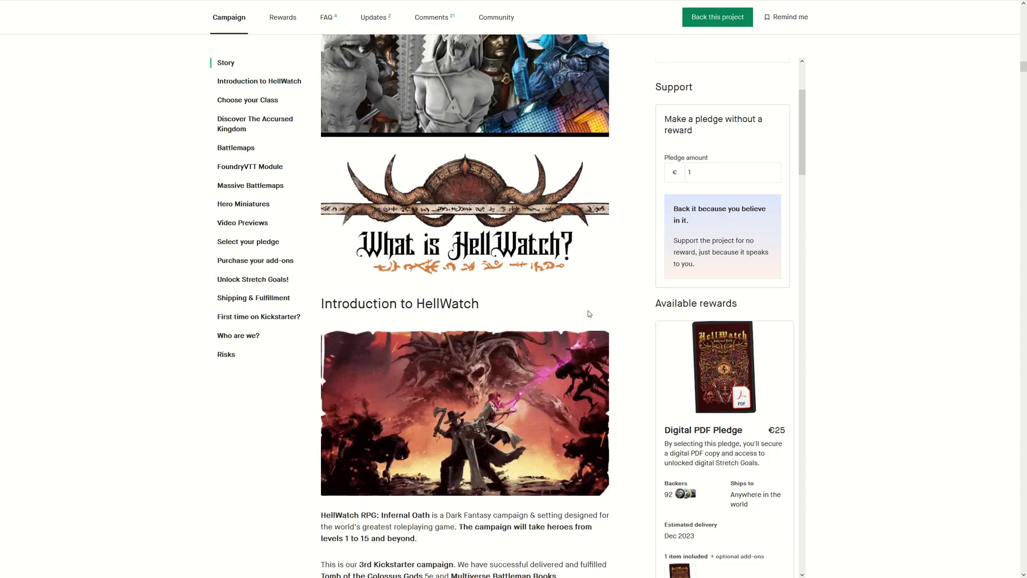
pyautogui.scroll(1, 588, 311)
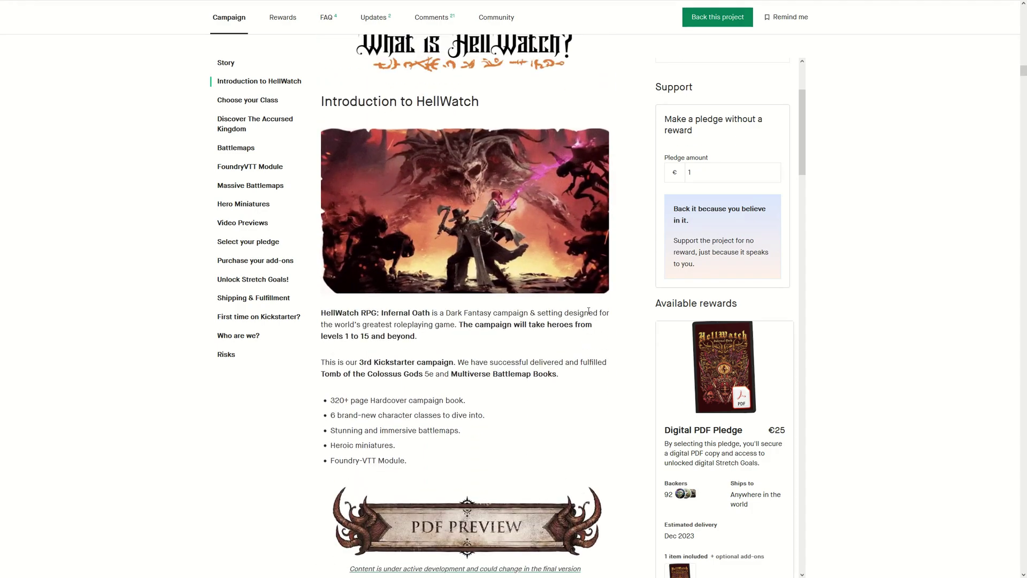
pyautogui.scroll(-1, 616, 382)
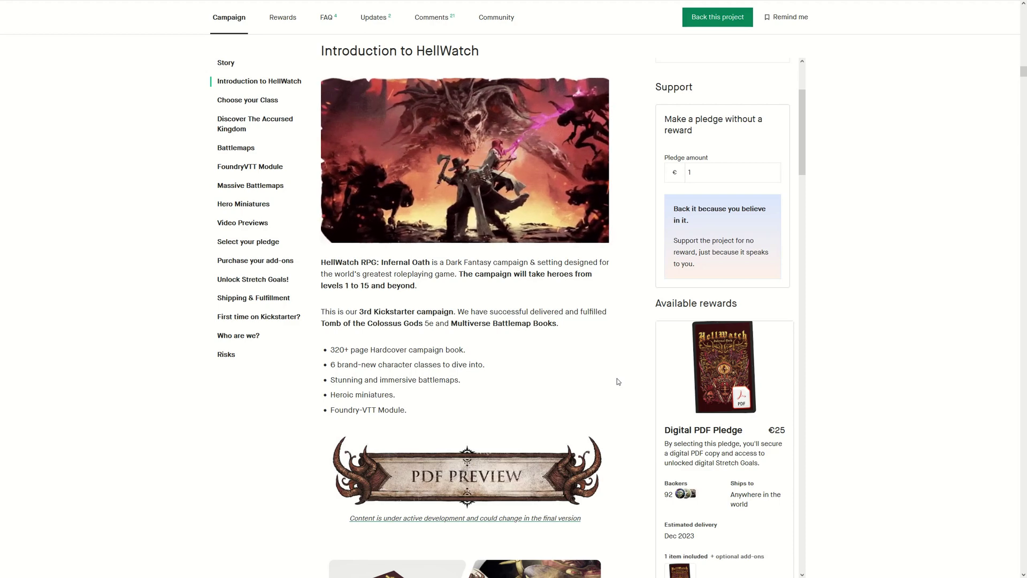
pyautogui.scroll(-7, 617, 379)
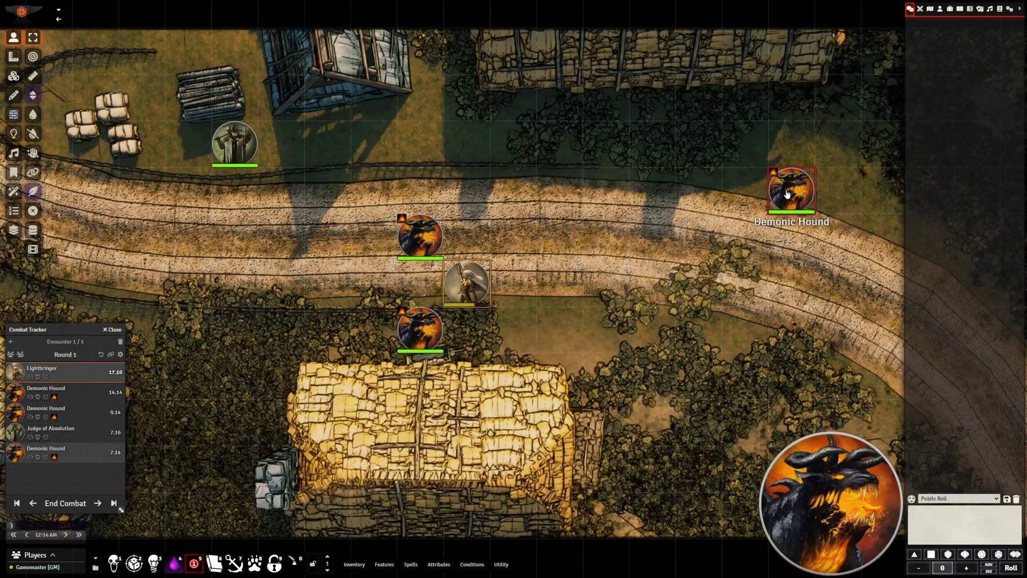
# Open the token sheet of the Demonic Hound farthest along the road and expand Fiery Bite among its features
pyautogui.doubleClick(786, 193)
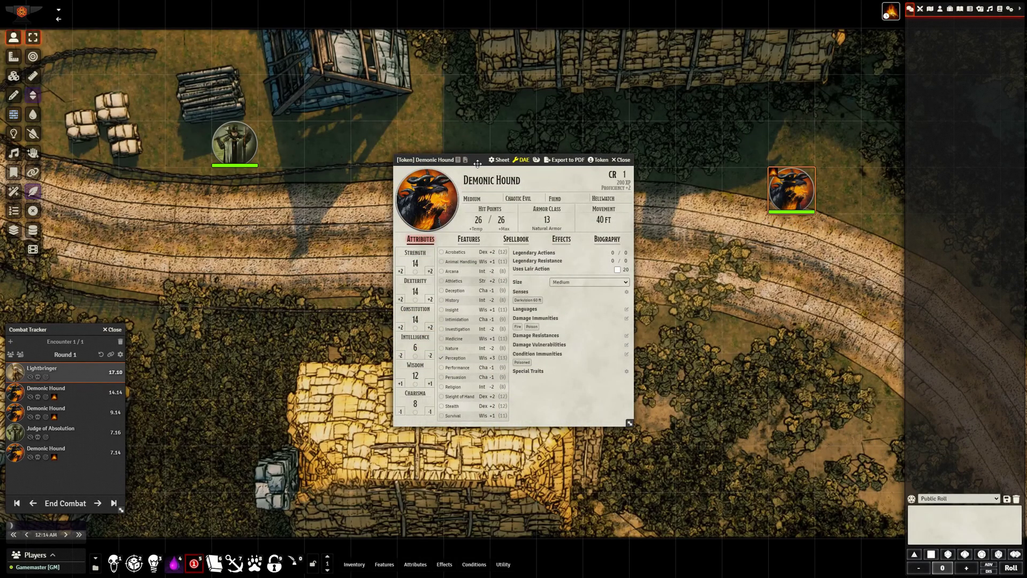
pyautogui.moveTo(476, 163); pyautogui.dragTo(228, 201)
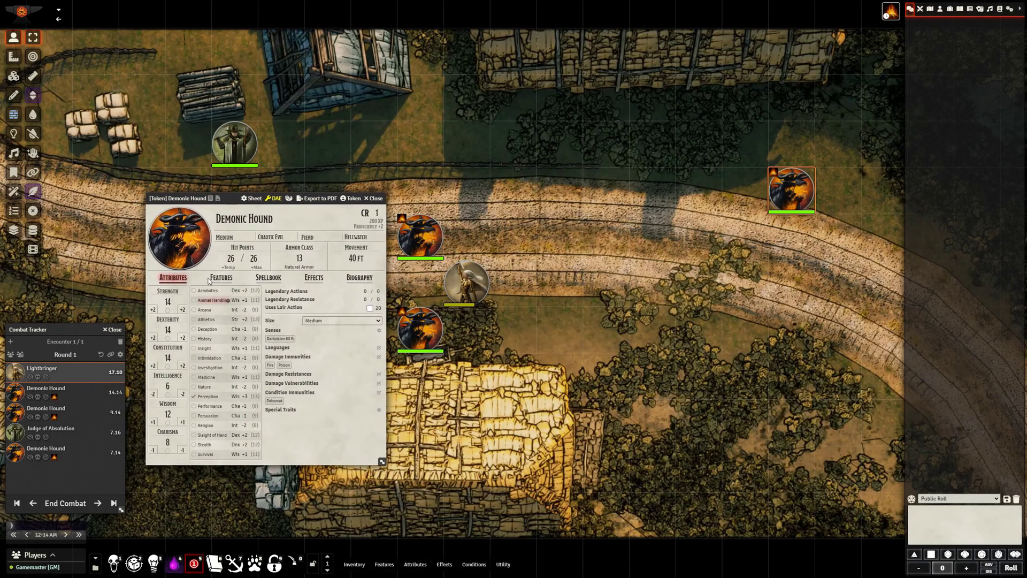
pyautogui.click(228, 280)
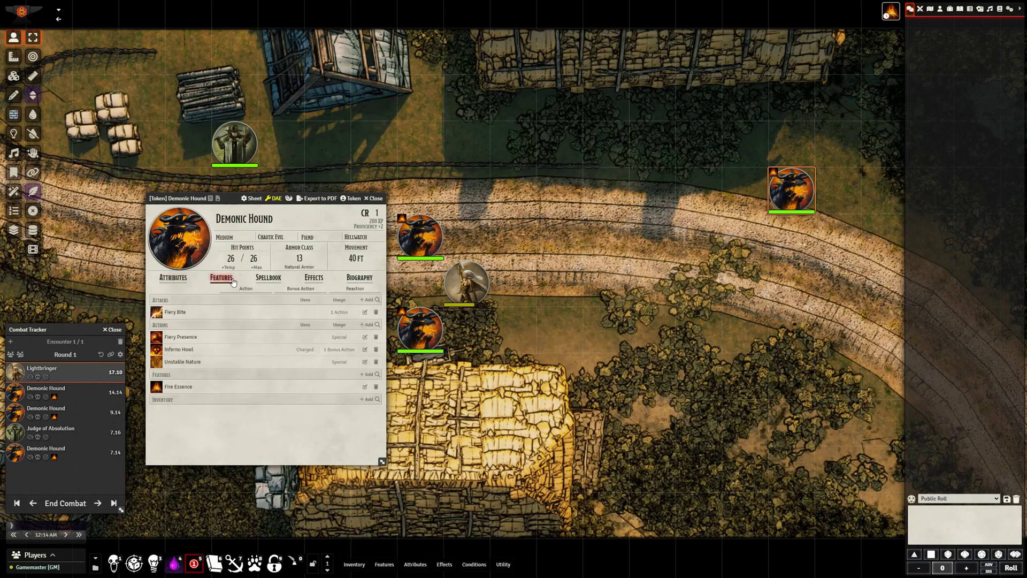
pyautogui.click(211, 313)
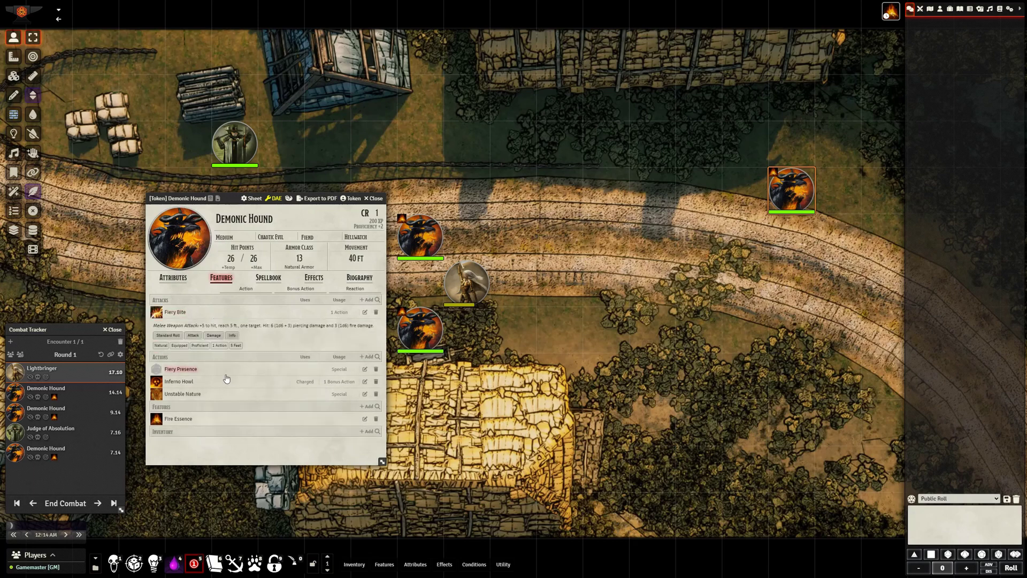
# Open the hound's Fiery Presence and Inferno Howl features and place their sheets beside the creature sheet for reading
pyautogui.click(178, 369)
pyautogui.click(178, 369)
pyautogui.click(364, 369)
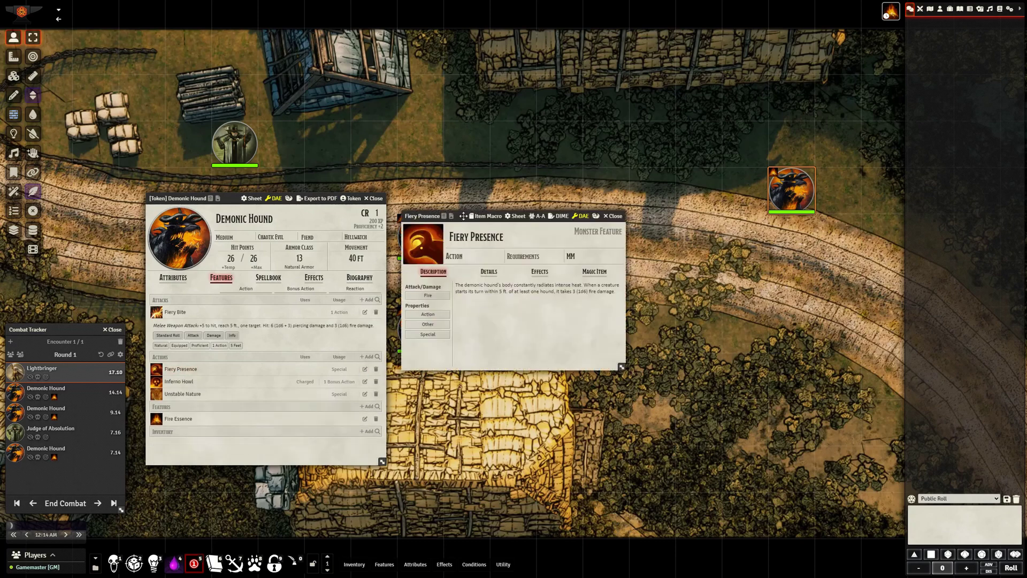
pyautogui.moveTo(460, 216); pyautogui.dragTo(573, 184)
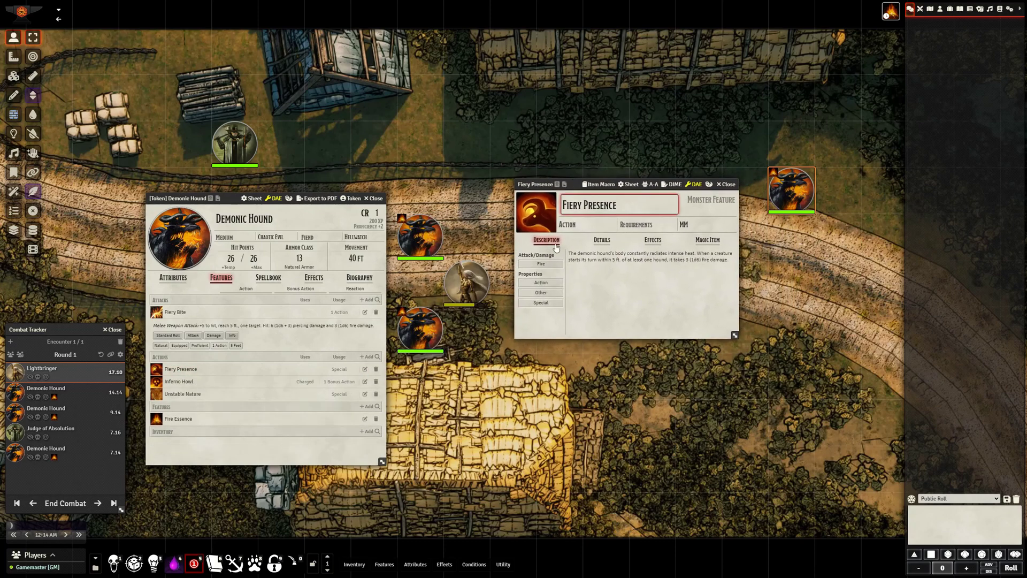
pyautogui.click(365, 384)
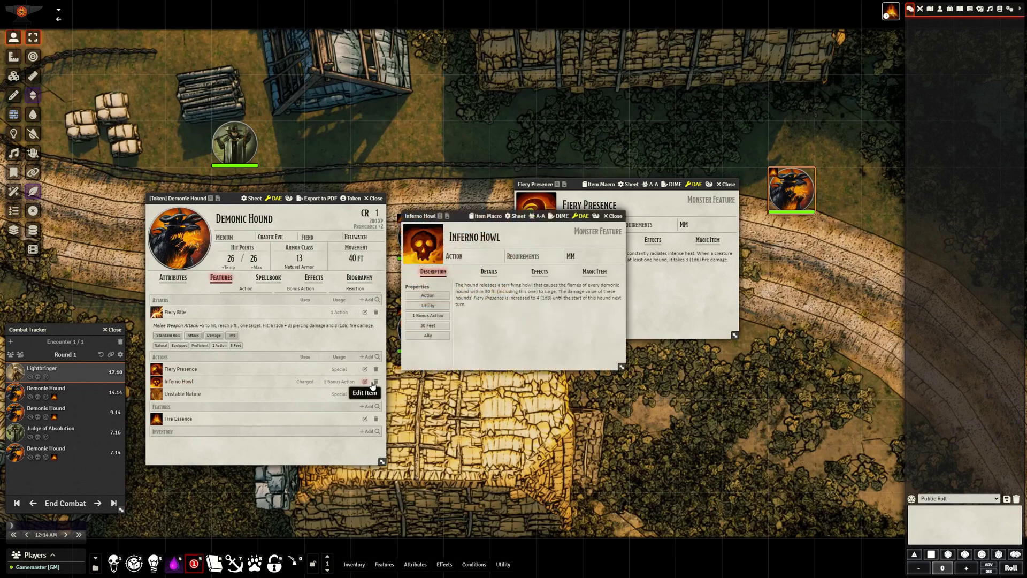
pyautogui.moveTo(457, 204); pyautogui.dragTo(570, 275)
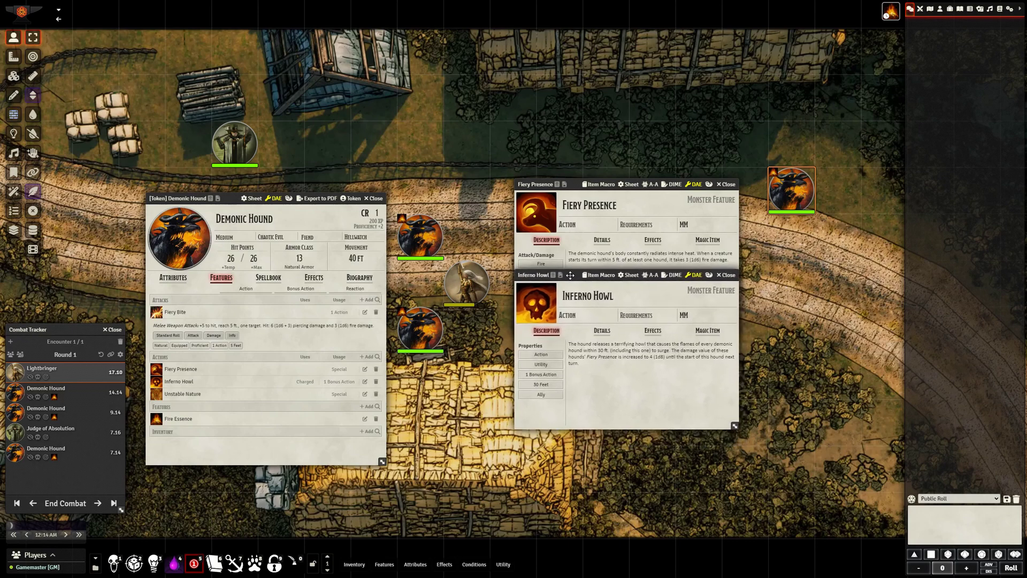
# Open the Unstable Nature and Fire Essence features and arrange their sheets alongside the other feature sheets
pyautogui.click(364, 394)
pyautogui.moveTo(463, 213); pyautogui.dragTo(577, 376)
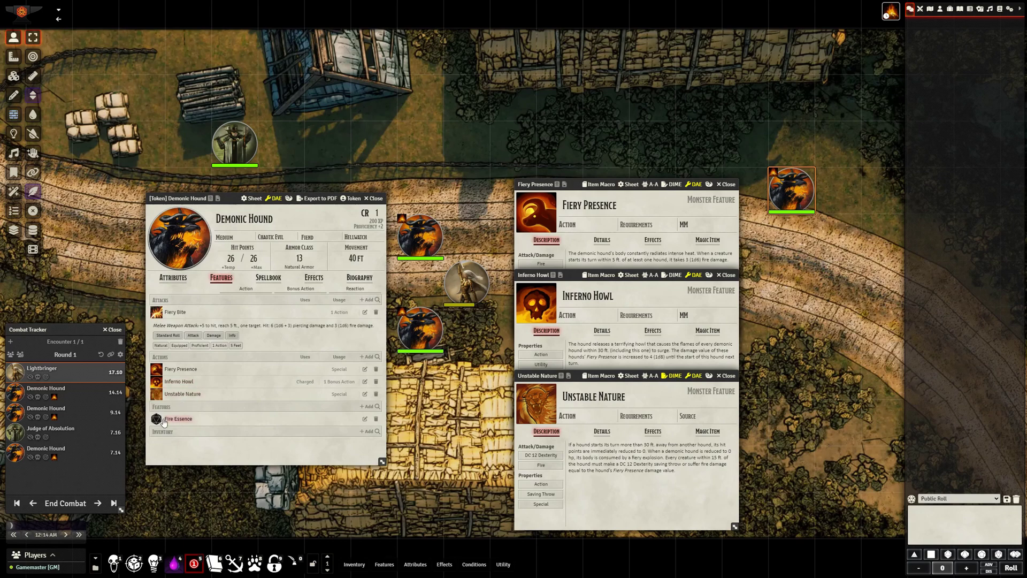
pyautogui.click(364, 419)
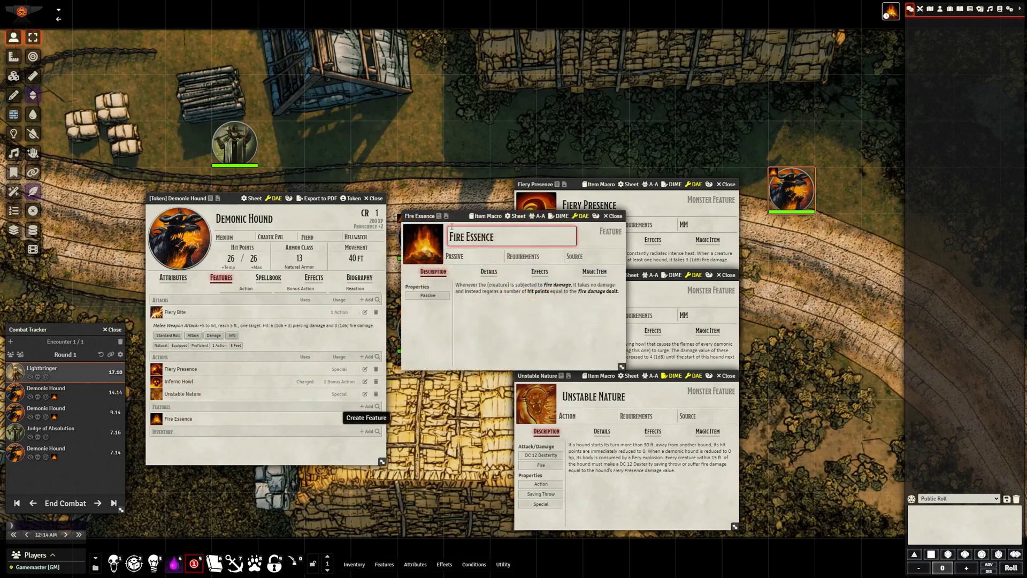
pyautogui.moveTo(452, 216); pyautogui.dragTo(797, 274)
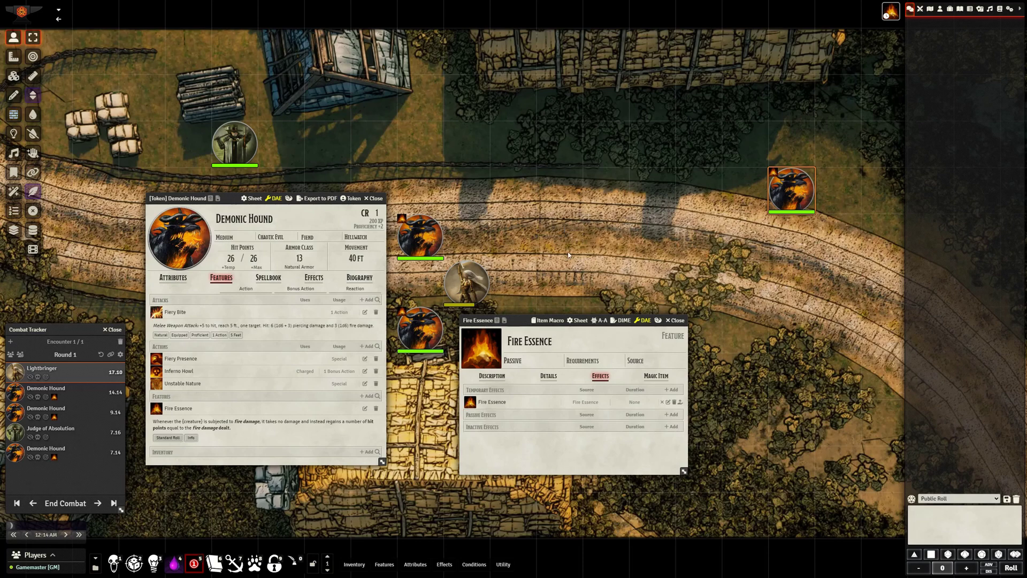
# Open the Fire Essence active effect for editing and examine its duration settings and attribute changes
pyautogui.click(667, 402)
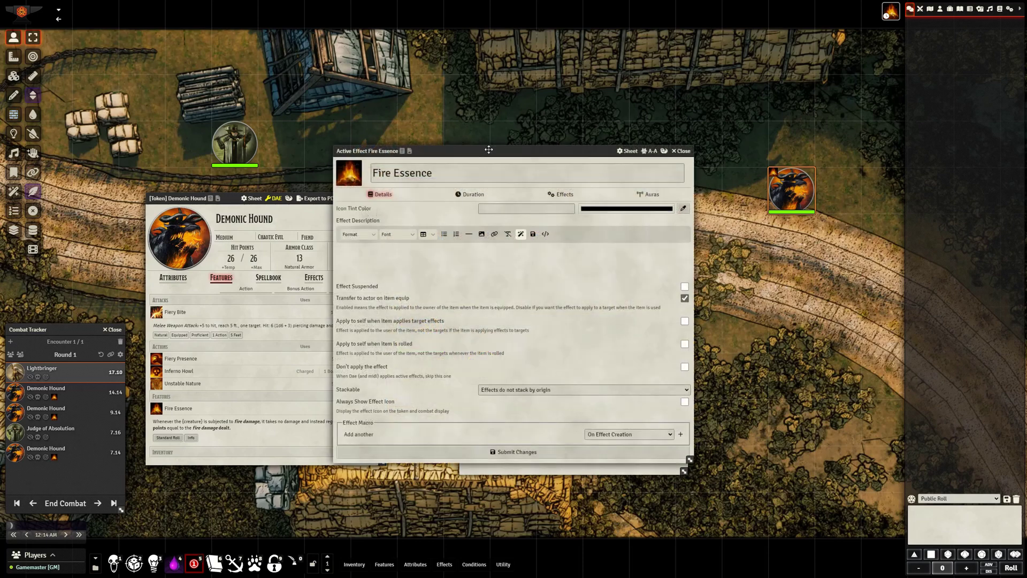
pyautogui.moveTo(488, 151); pyautogui.dragTo(612, 8)
pyautogui.click(596, 54)
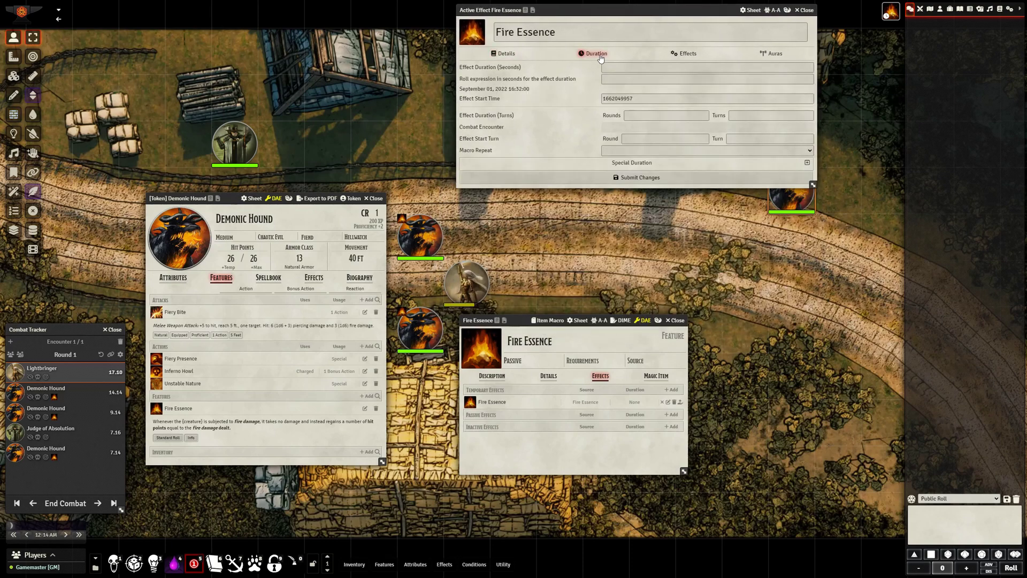
pyautogui.click(678, 54)
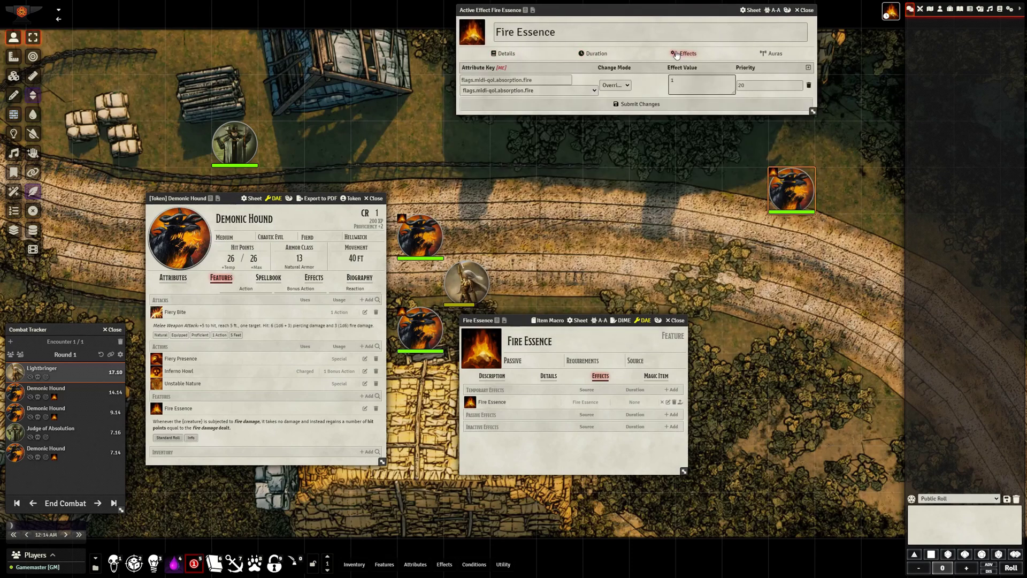
# Re-enter the Fire Essence effect's attribute key as flags.midi-qol.absorption.fire and set its effect value to 0
pyautogui.doubleClick(523, 80)
pyautogui.moveTo(523, 79); pyautogui.dragTo(498, 80)
pyautogui.click(549, 78)
pyautogui.press('BackSpace')
pyautogui.press('BackSpace')
pyautogui.press('BackSpace')
pyautogui.press('BackSpace')
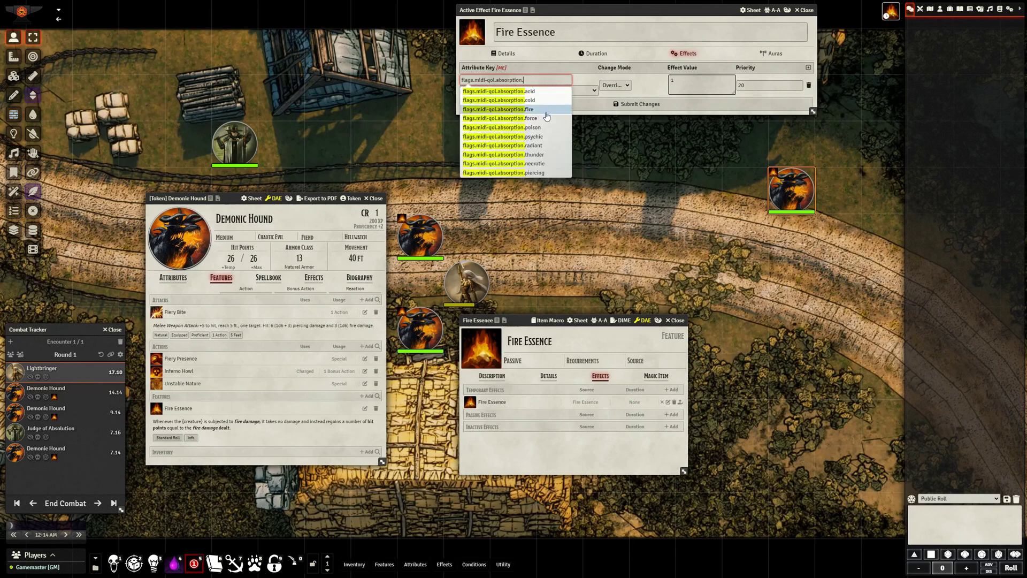
pyautogui.click(544, 110)
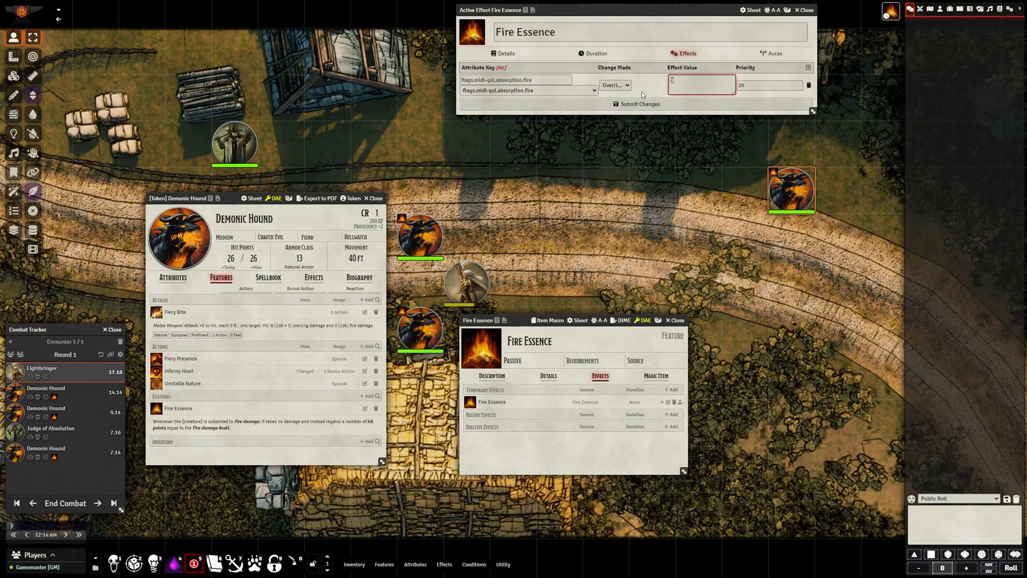
pyautogui.press('BackSpace')
pyautogui.write('0')
pyautogui.click(651, 82)
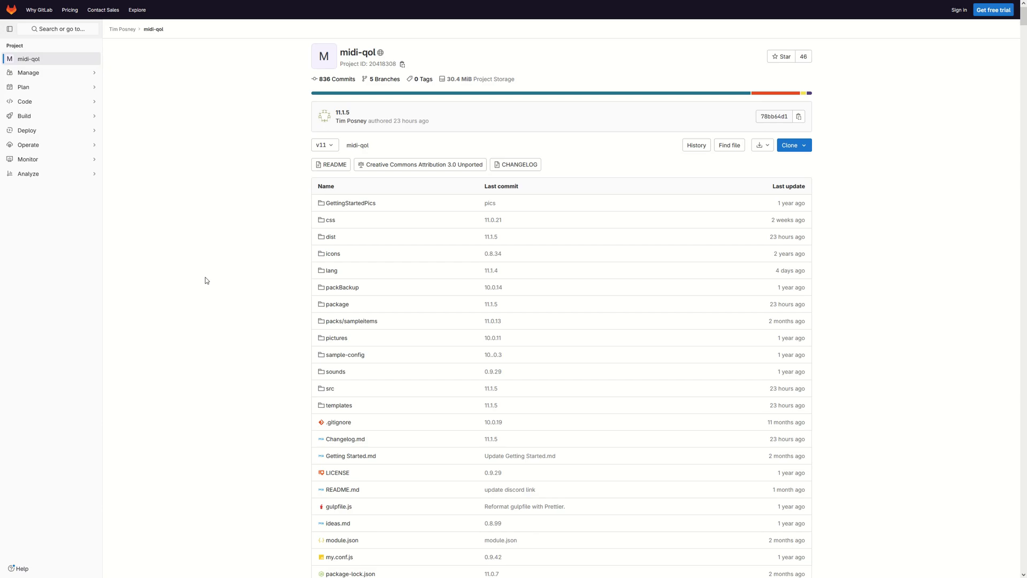
# Switch to the midi-qol GitLab repository and look through its file list and README
pyautogui.scroll(-9, 206, 281)
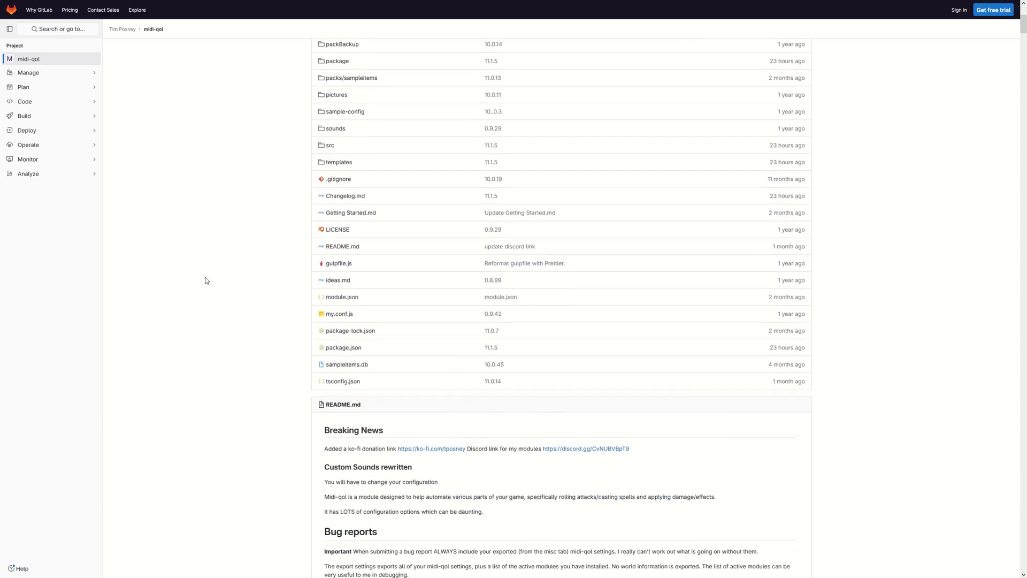
pyautogui.scroll(-12, 206, 281)
pyautogui.scroll(-7, 208, 282)
pyautogui.scroll(-10, 232, 265)
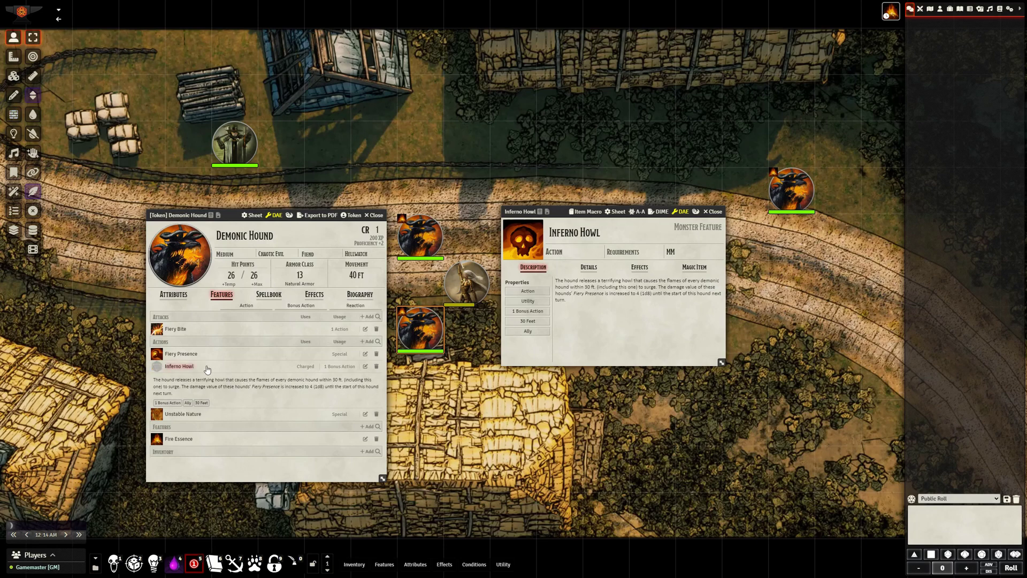
# Use the Demonic Hound's Inferno Howl ability with its recharge consumed, keeping the sheets clear of the targeted tokens
pyautogui.click(158, 369)
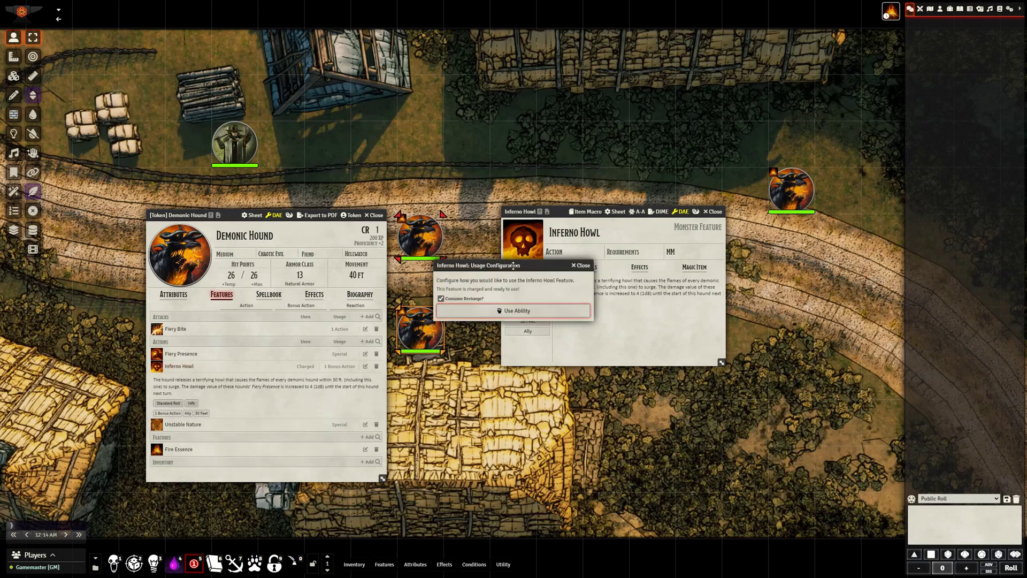
pyautogui.moveTo(512, 263); pyautogui.dragTo(585, 378)
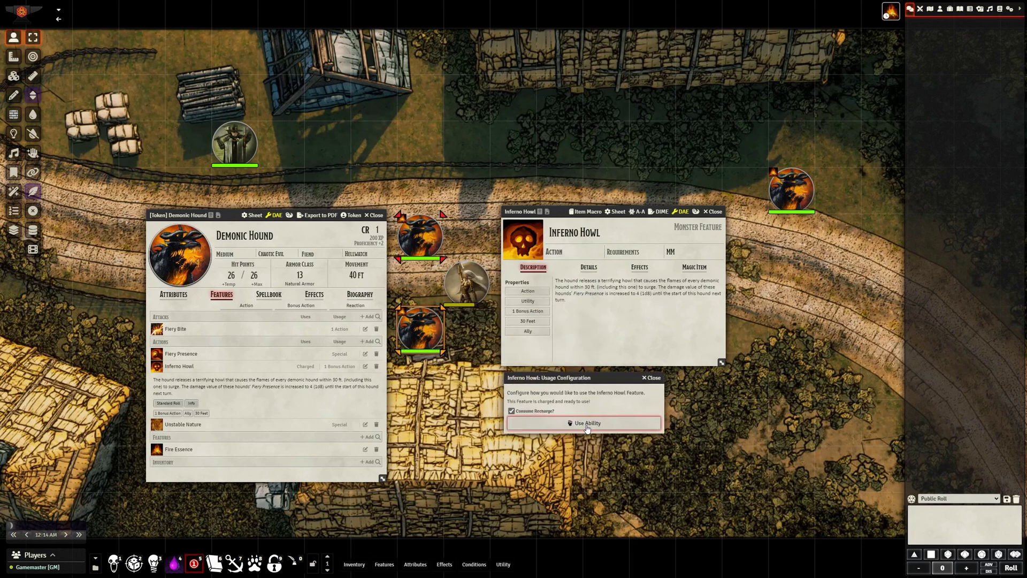
pyautogui.moveTo(230, 215); pyautogui.dragTo(167, 213)
pyautogui.moveTo(554, 207)
pyautogui.mouseDown()
pyautogui.moveTo(735, 268)
pyautogui.moveTo(636, 224)
pyautogui.moveTo(559, 225)
pyautogui.moveTo(564, 213)
pyautogui.mouseUp()
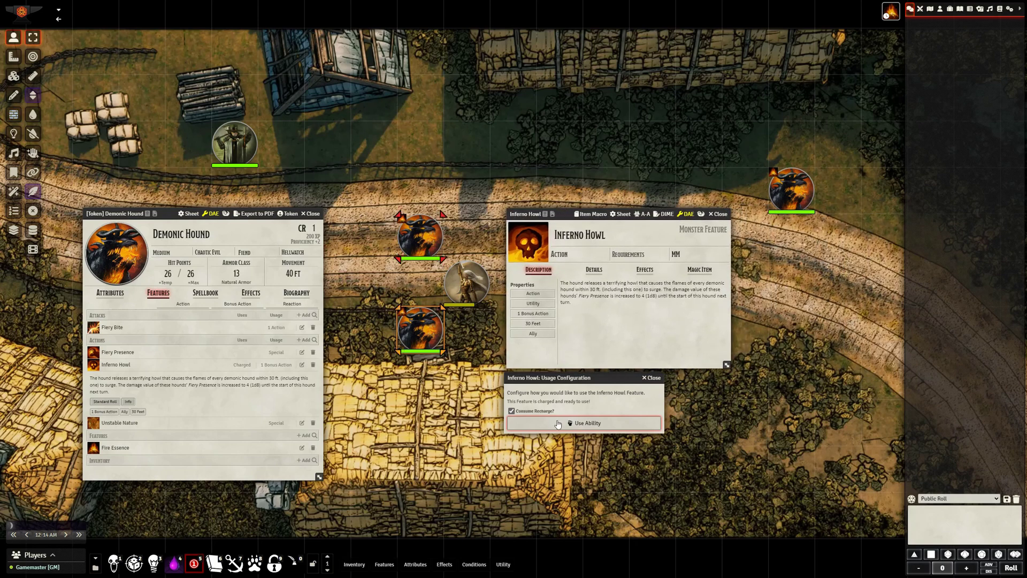
pyautogui.click(582, 427)
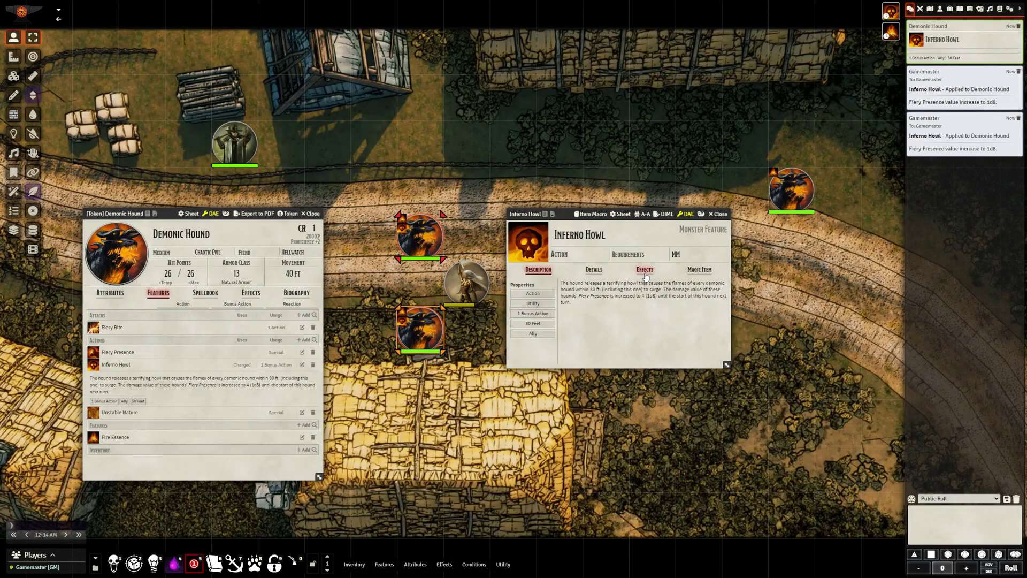
# Open the Inferno Howl feature's active effect and examine its duration settings
pyautogui.click(645, 270)
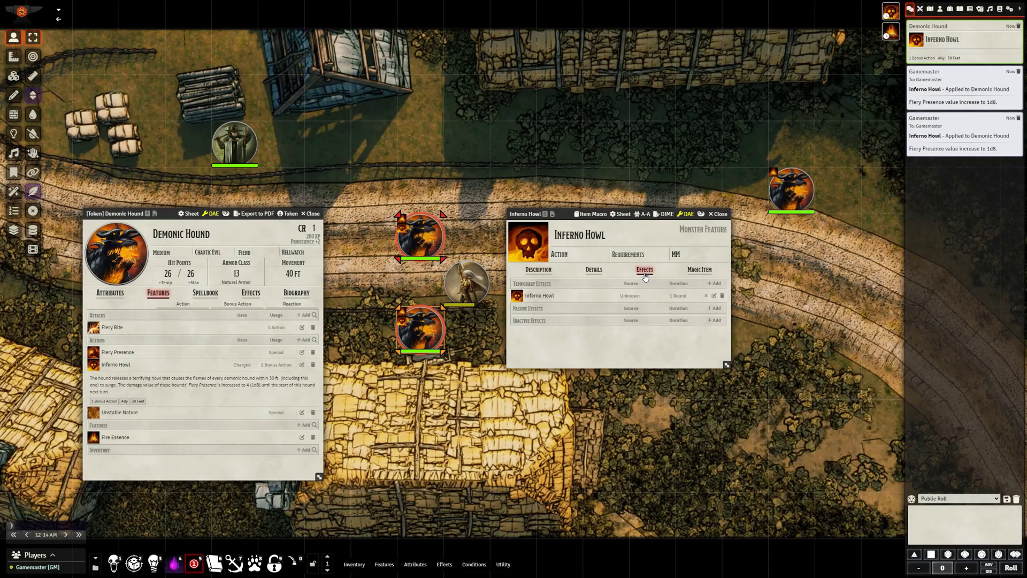
pyautogui.click(714, 295)
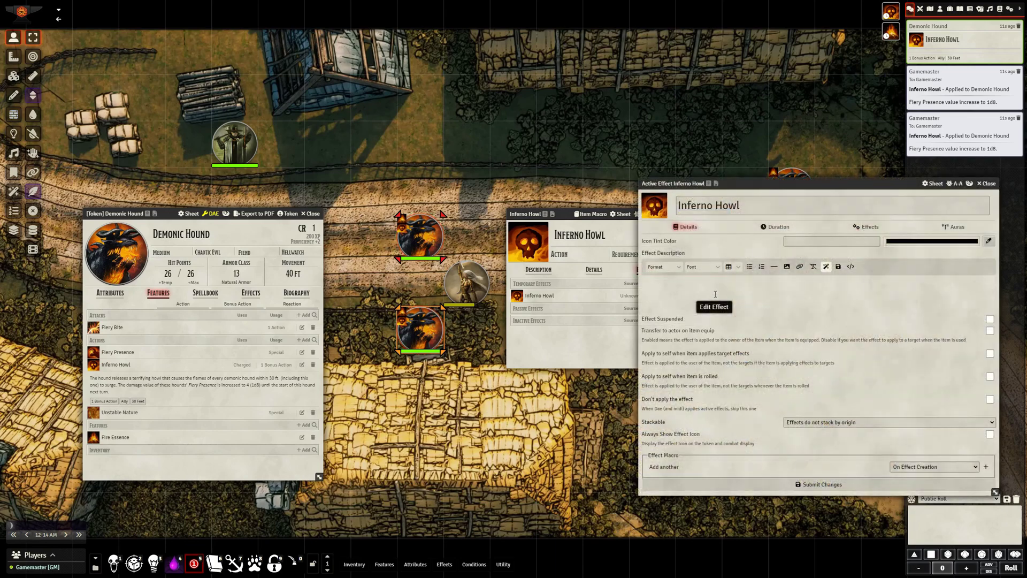
pyautogui.click(776, 227)
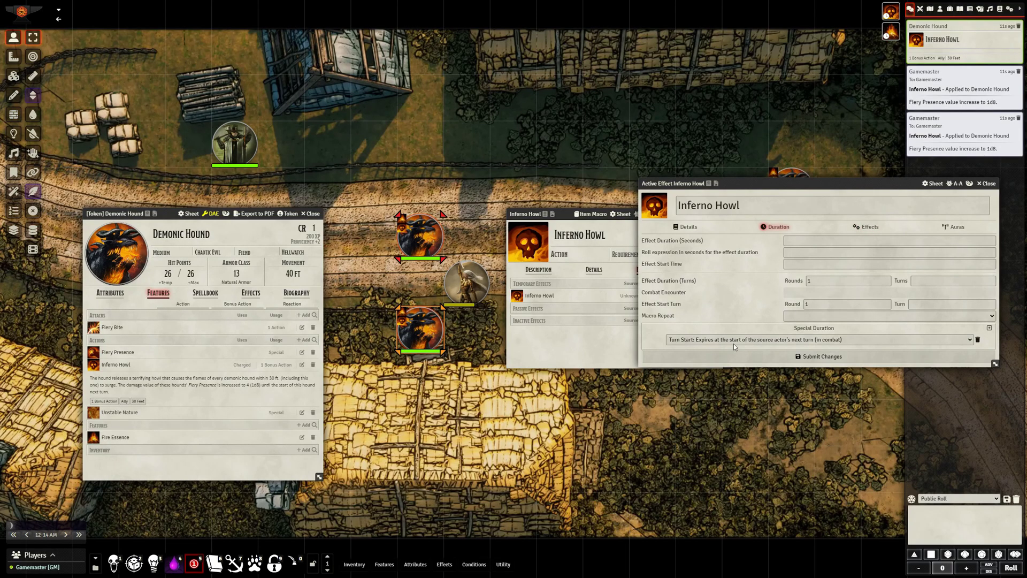
# Review the Inferno Howl effect's macro.tokenMagic entry and available effect values, and look through the Tokenmagic GitHub repository's README
pyautogui.click(867, 229)
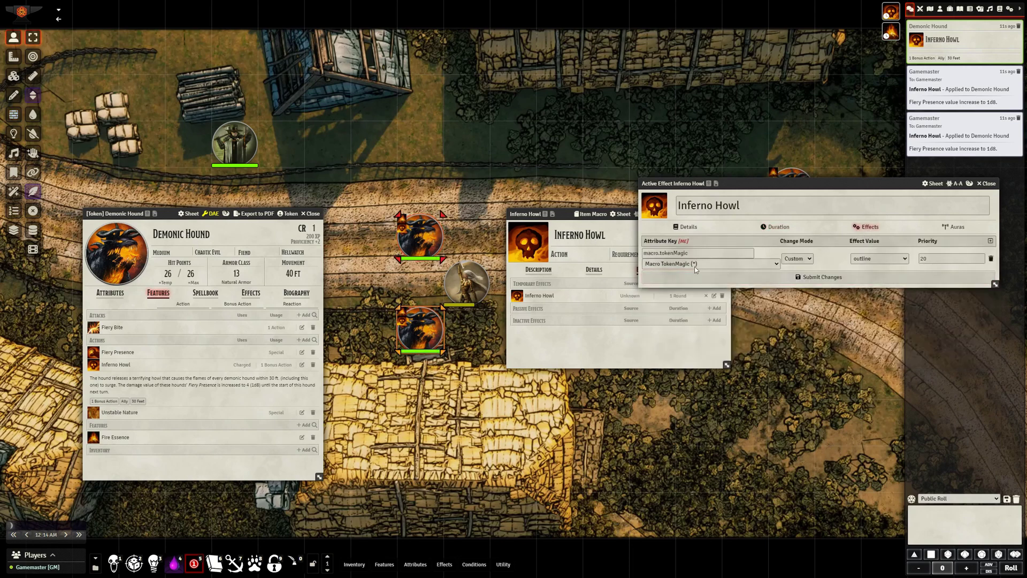
pyautogui.click(903, 260)
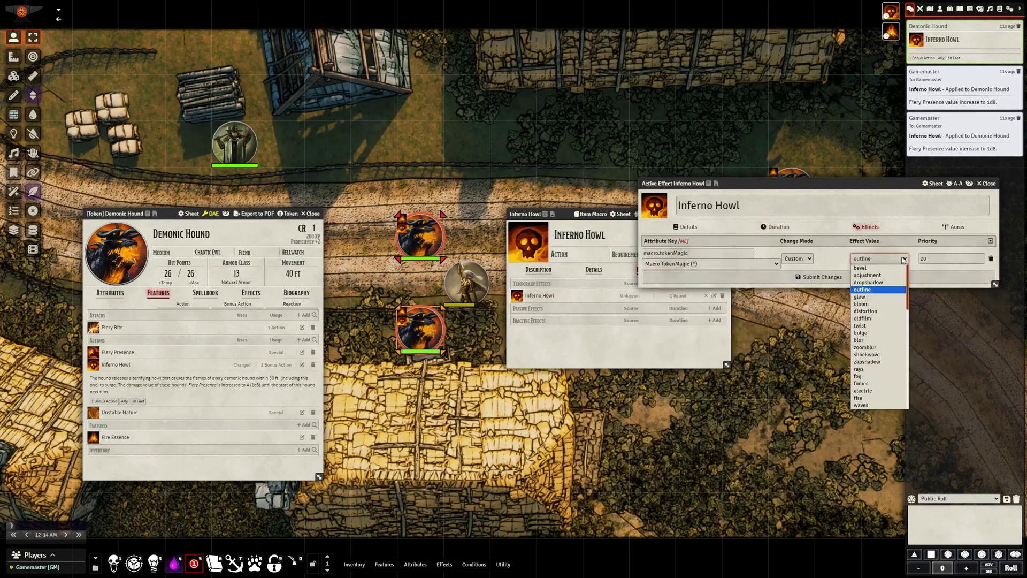
pyautogui.click(838, 217)
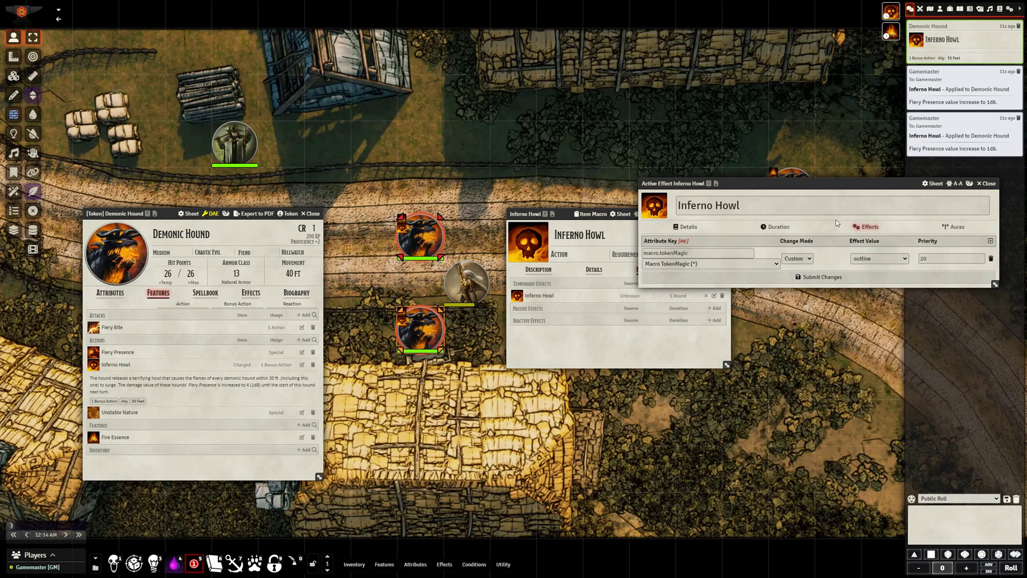
pyautogui.click(987, 184)
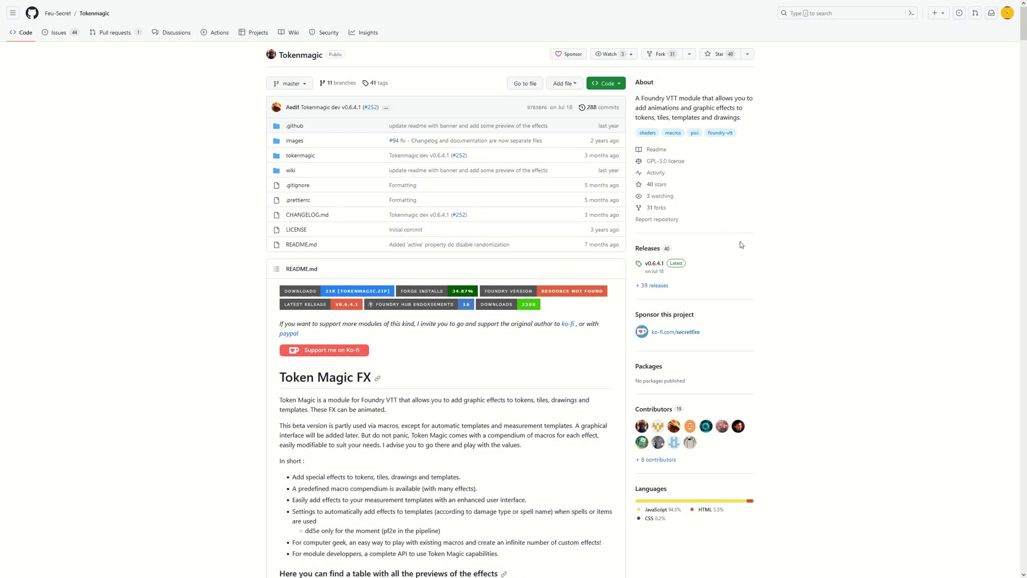
pyautogui.scroll(-10, 740, 242)
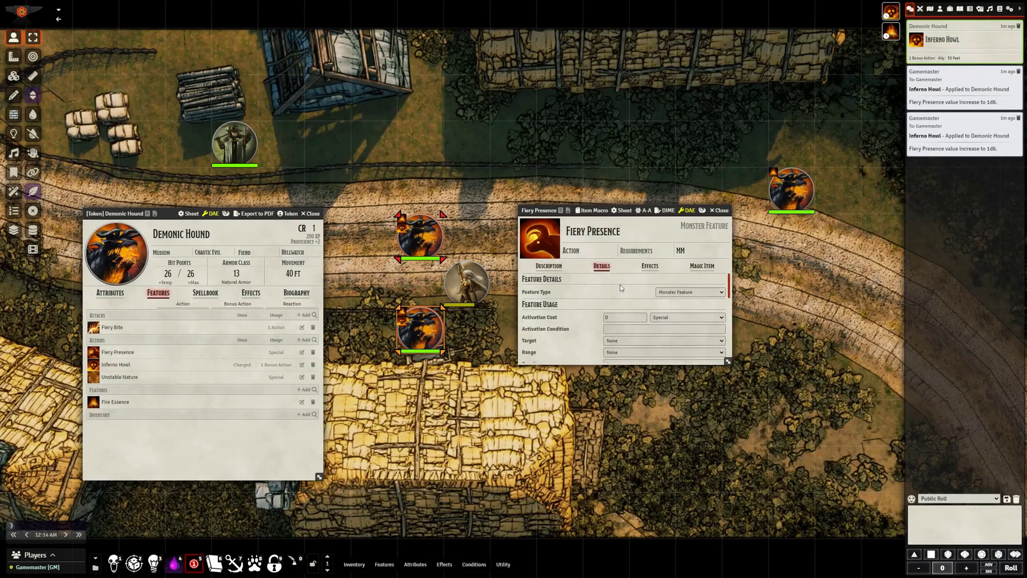
# Enlarge the Fiery Presence feature sheet to show all its details and examine its fire damage formula
pyautogui.moveTo(727, 362); pyautogui.dragTo(743, 575)
pyautogui.moveTo(578, 206); pyautogui.dragTo(575, 153)
pyautogui.moveTo(742, 525); pyautogui.dragTo(743, 543)
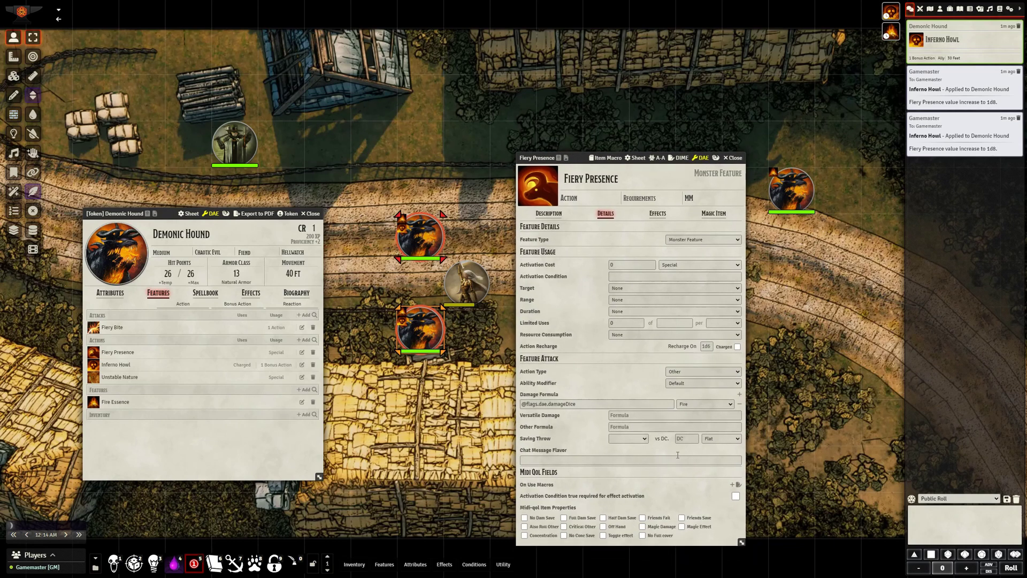
pyautogui.moveTo(577, 403); pyautogui.dragTo(511, 406)
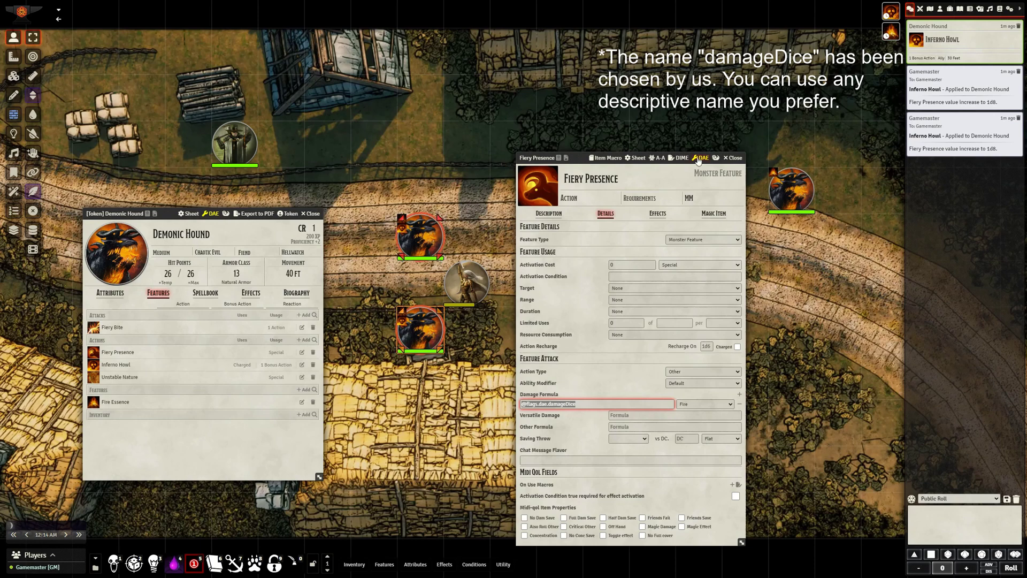
# Open Fiery Presence's passive active effect beside the feature's details and widen it to show its full effect value
pyautogui.click(664, 215)
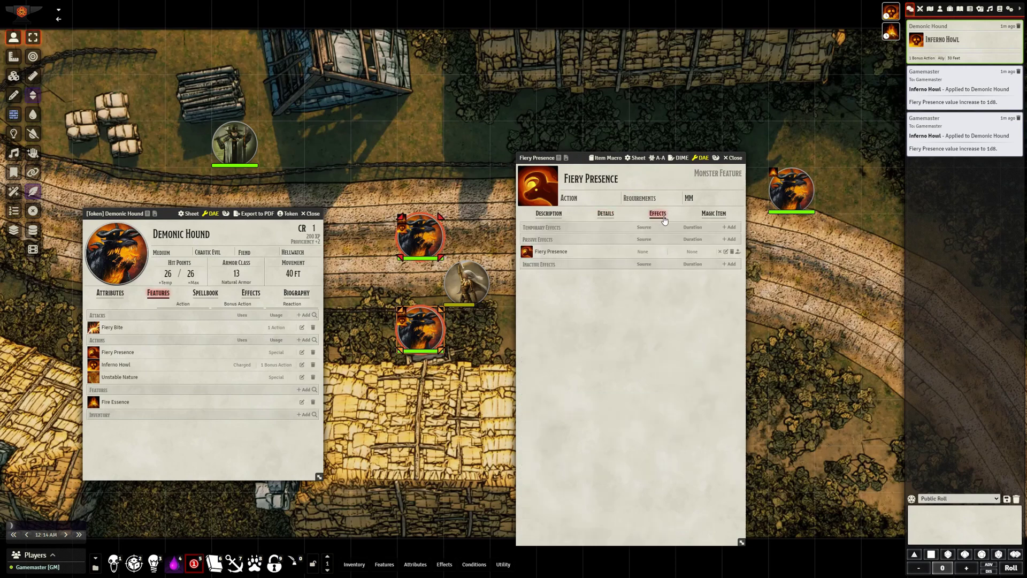
pyautogui.click(725, 251)
pyautogui.moveTo(523, 154); pyautogui.dragTo(802, 239)
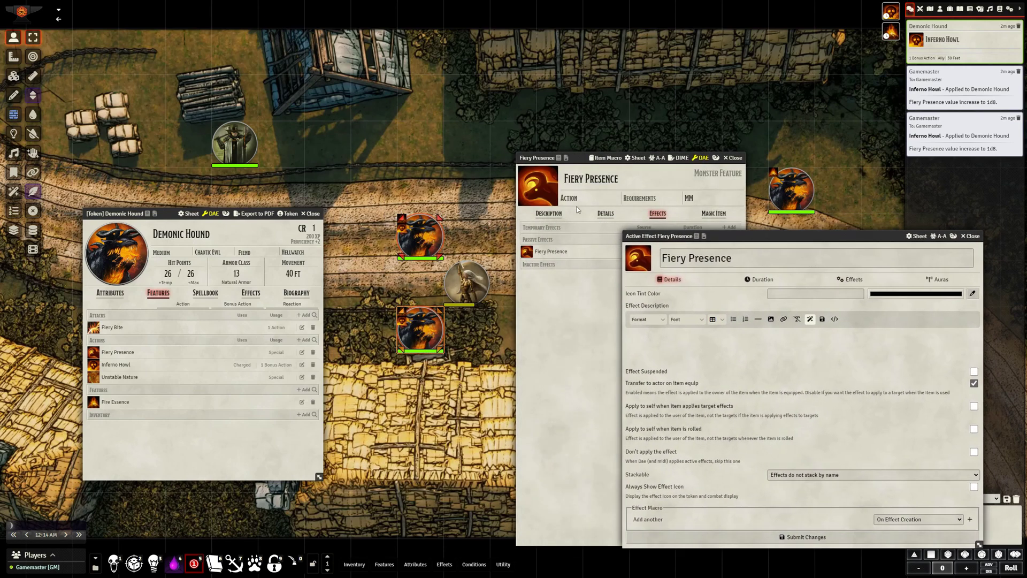
pyautogui.click(606, 213)
pyautogui.click(802, 241)
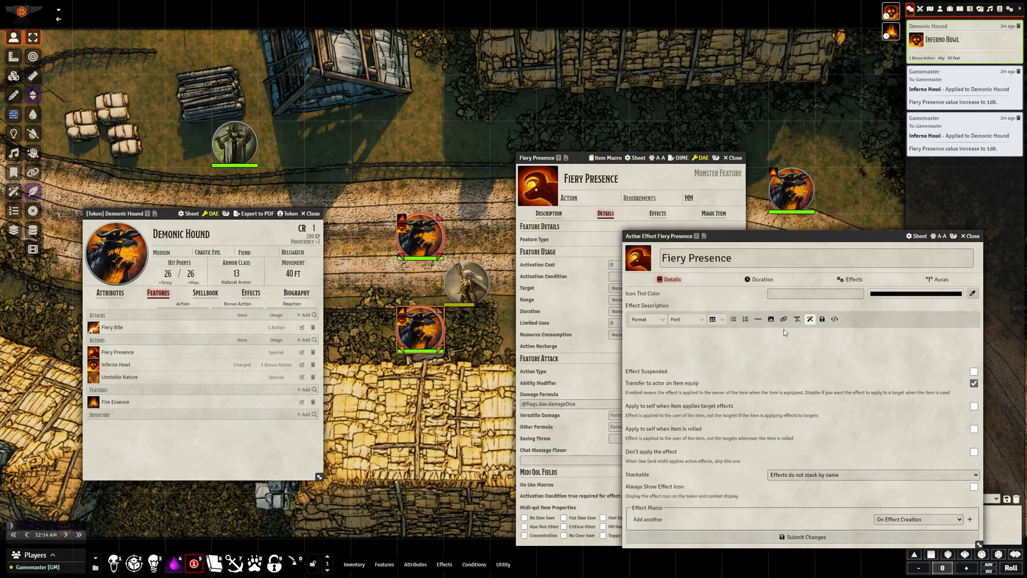
pyautogui.click(762, 279)
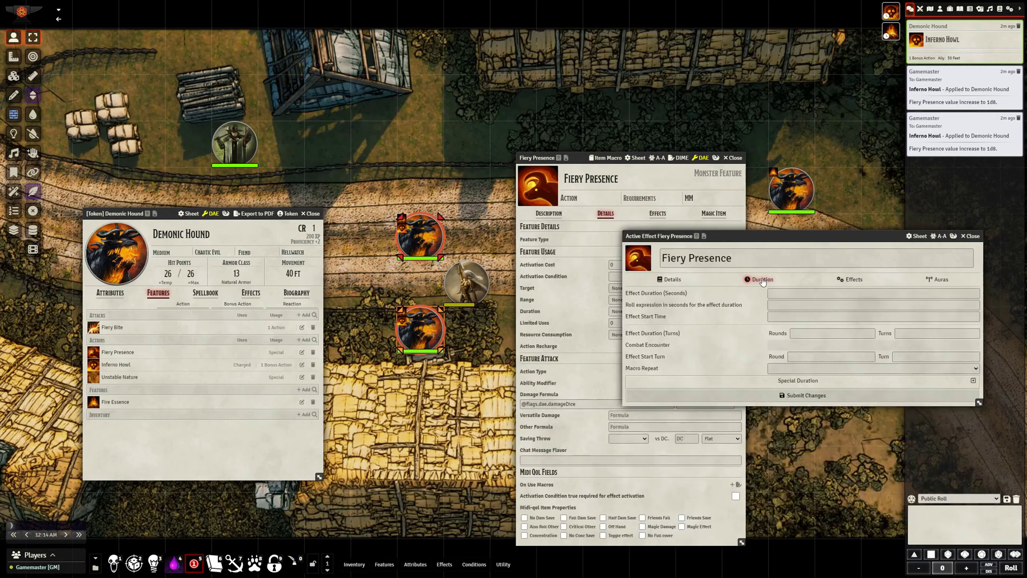
pyautogui.click(852, 279)
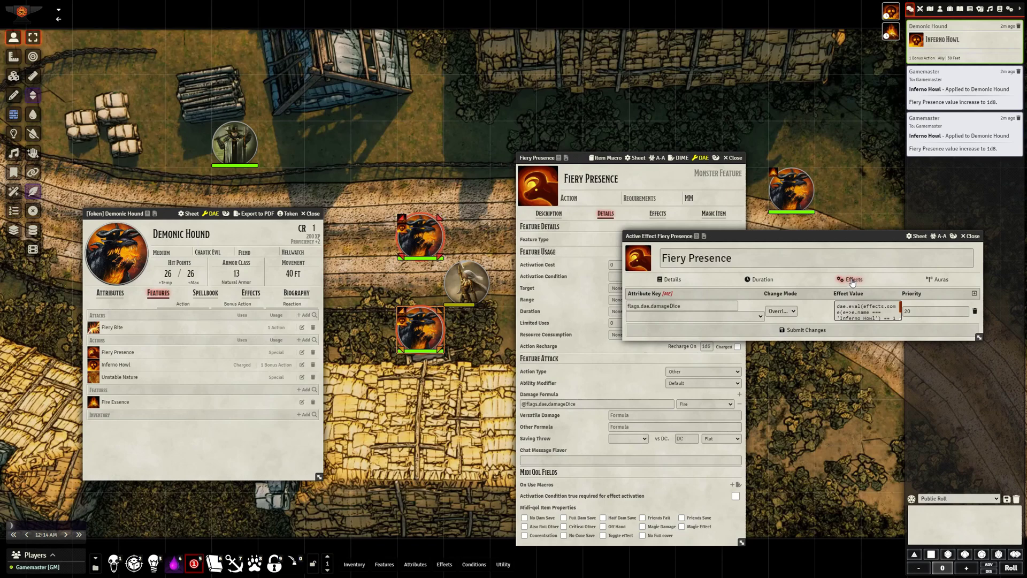
pyautogui.moveTo(981, 339); pyautogui.dragTo(1010, 338)
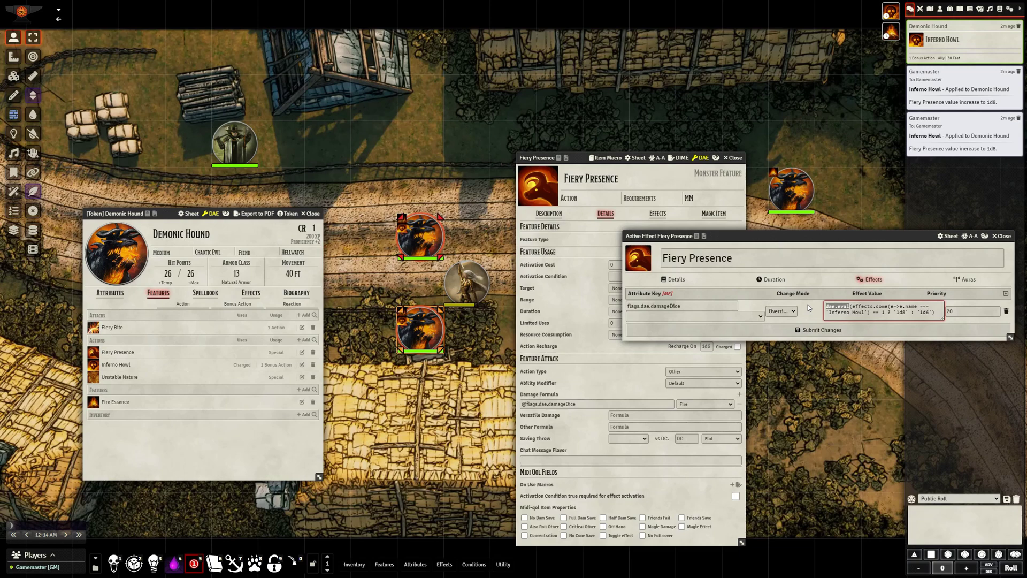
# Examine the parts of Fiery Presence's dae.eval effect value expression, and look through the DAE GitLab repository
pyautogui.click(809, 308)
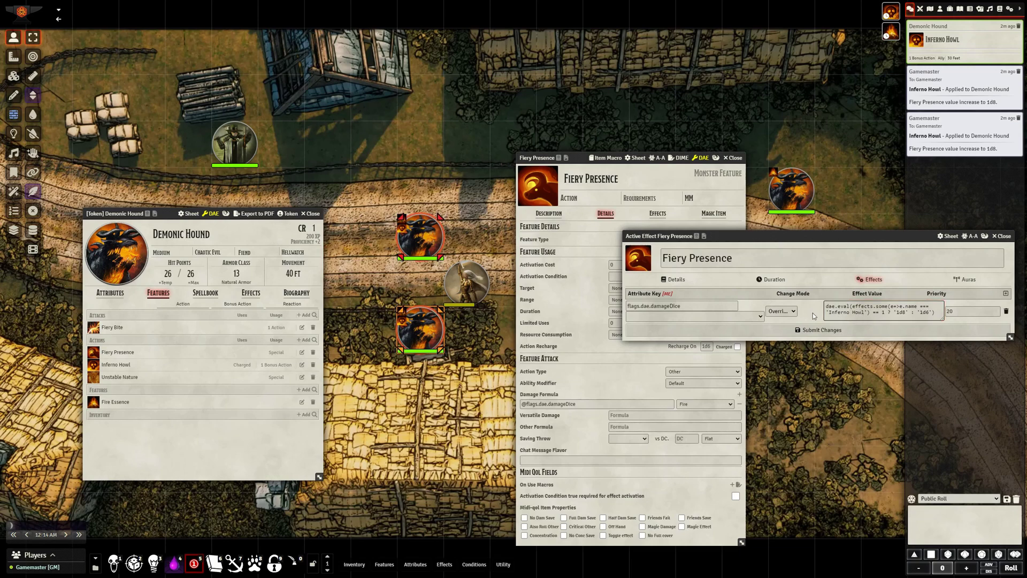
pyautogui.doubleClick(883, 312)
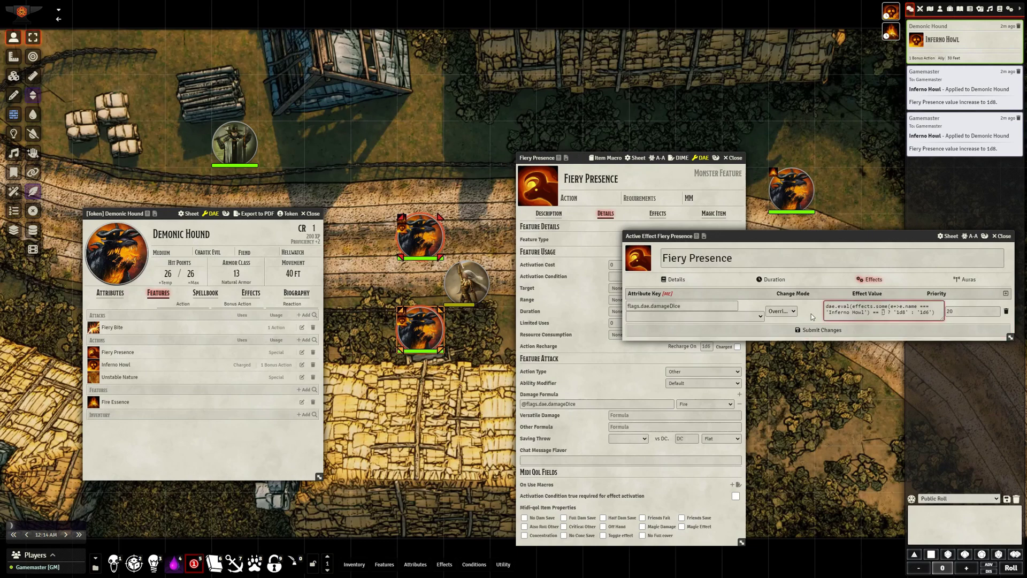
pyautogui.click(811, 317)
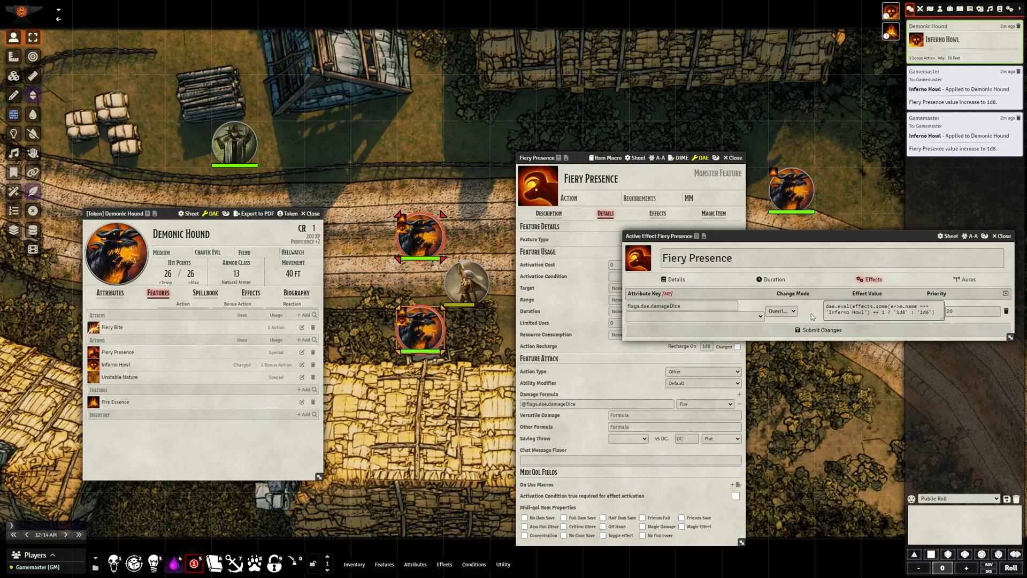
pyautogui.doubleClick(899, 312)
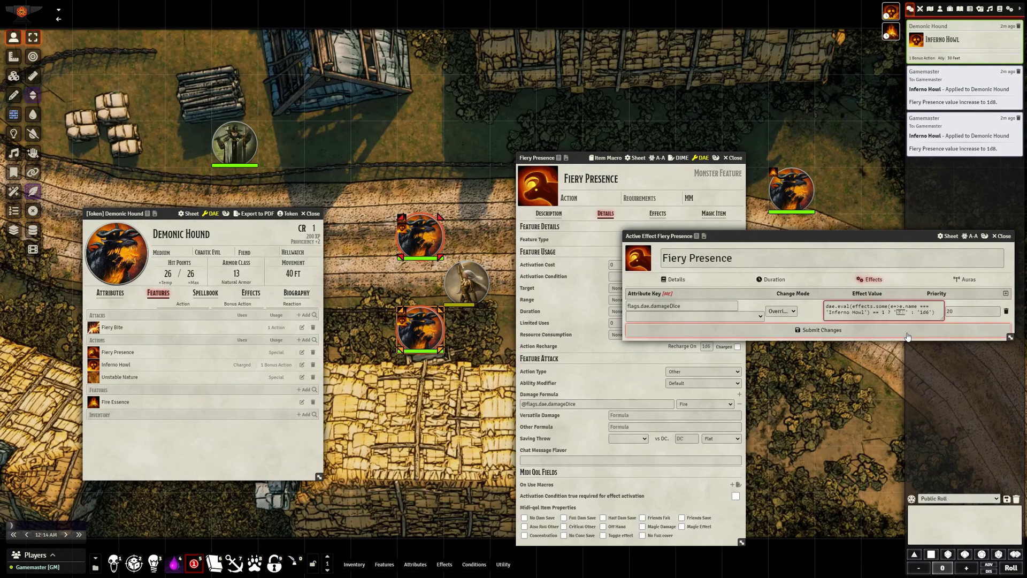
pyautogui.doubleClick(925, 312)
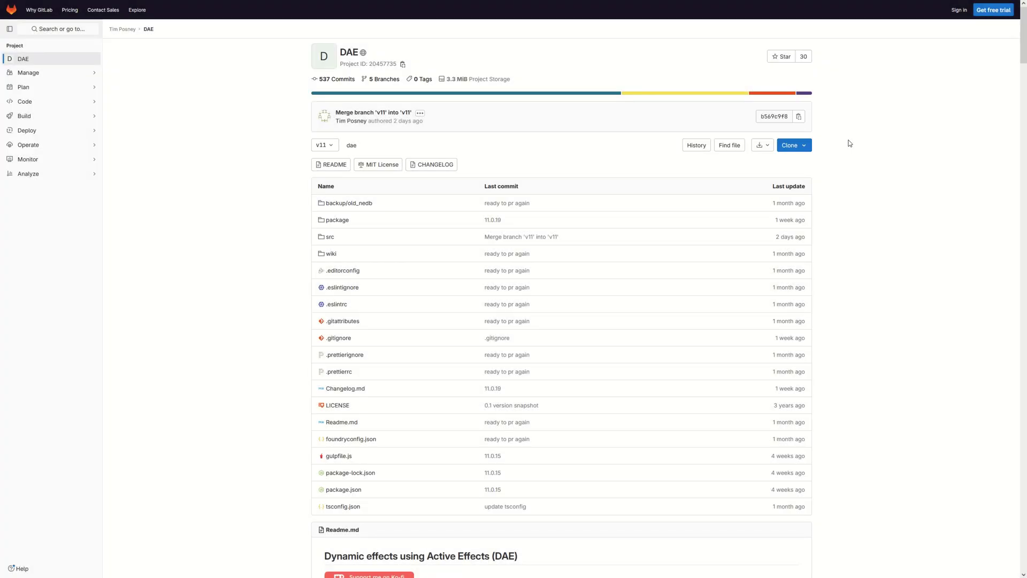
pyautogui.scroll(-9, 849, 144)
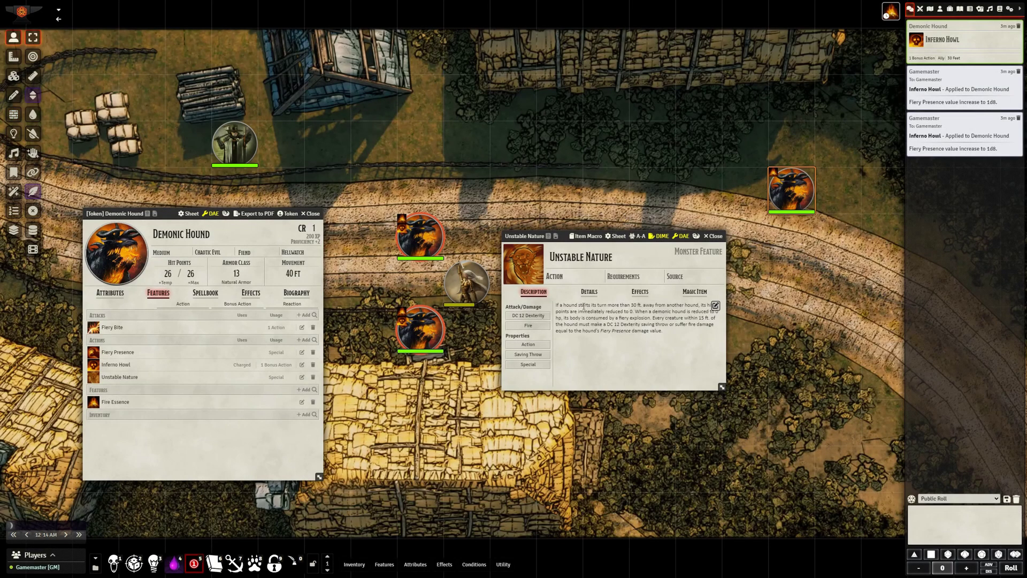
# Enlarge the Unstable Nature feature sheet to show all its details and examine its fire damage formula
pyautogui.click(587, 292)
pyautogui.moveTo(566, 235); pyautogui.dragTo(566, 86)
pyautogui.moveTo(723, 252); pyautogui.dragTo(748, 503)
pyautogui.click(578, 343)
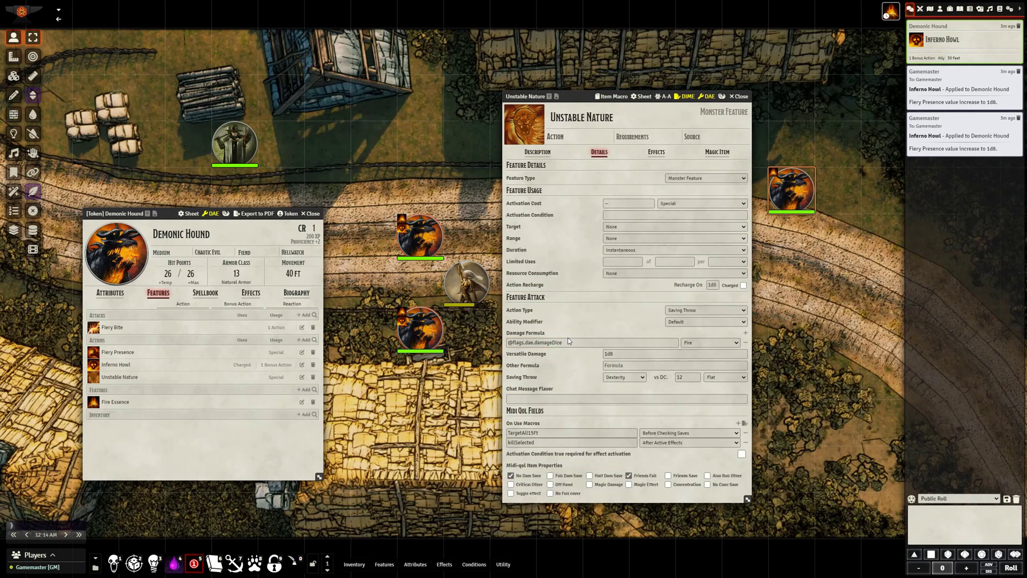
pyautogui.moveTo(566, 342); pyautogui.dragTo(508, 349)
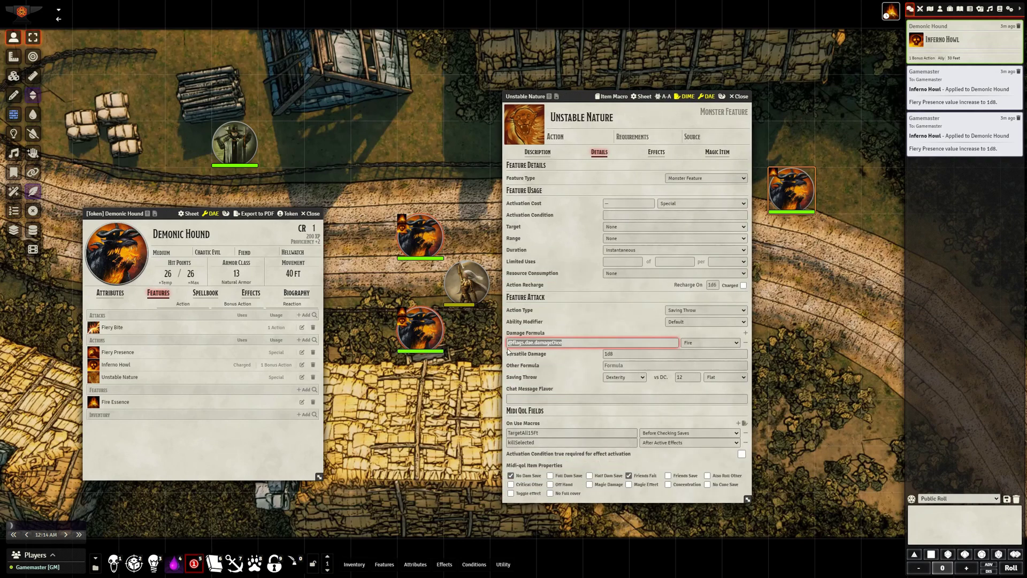
pyautogui.click(558, 367)
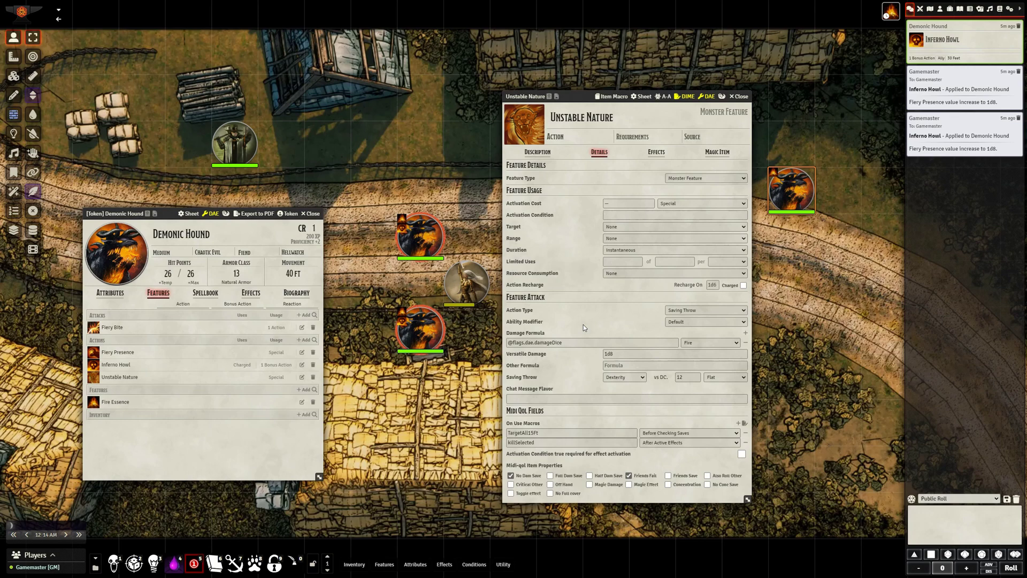
# Examine Unstable Nature's On Use Macros TargetAll15Ft and killSelected, and close the feature sheet
pyautogui.click(566, 434)
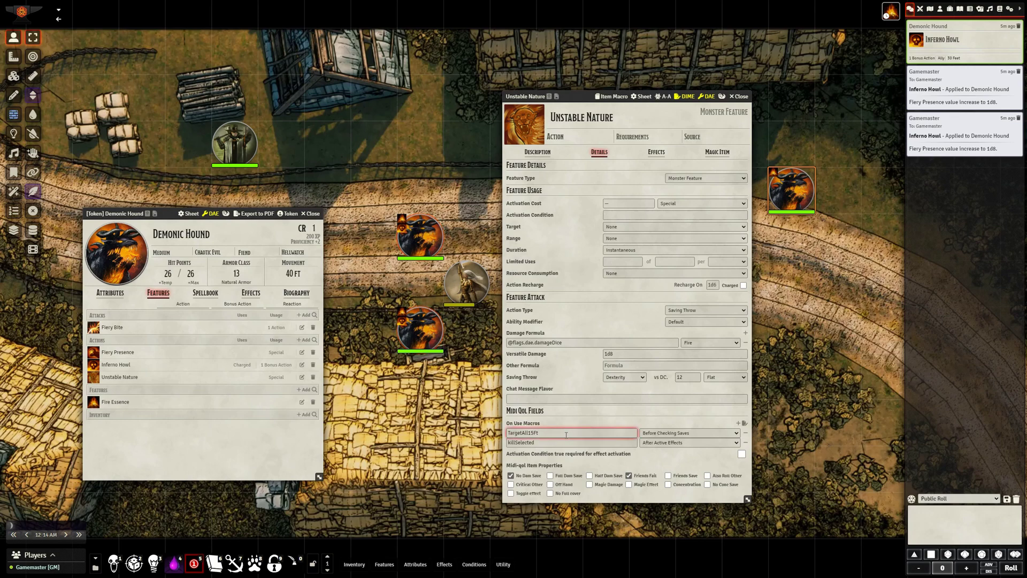
pyautogui.moveTo(566, 434); pyautogui.dragTo(499, 436)
pyautogui.moveTo(578, 443); pyautogui.dragTo(495, 446)
pyautogui.click(568, 418)
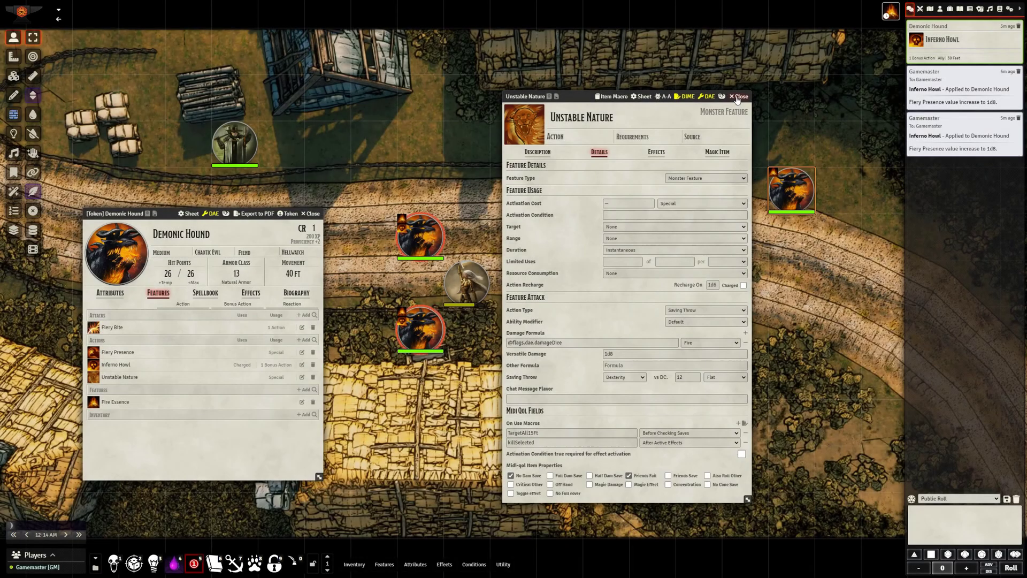
pyautogui.click(737, 97)
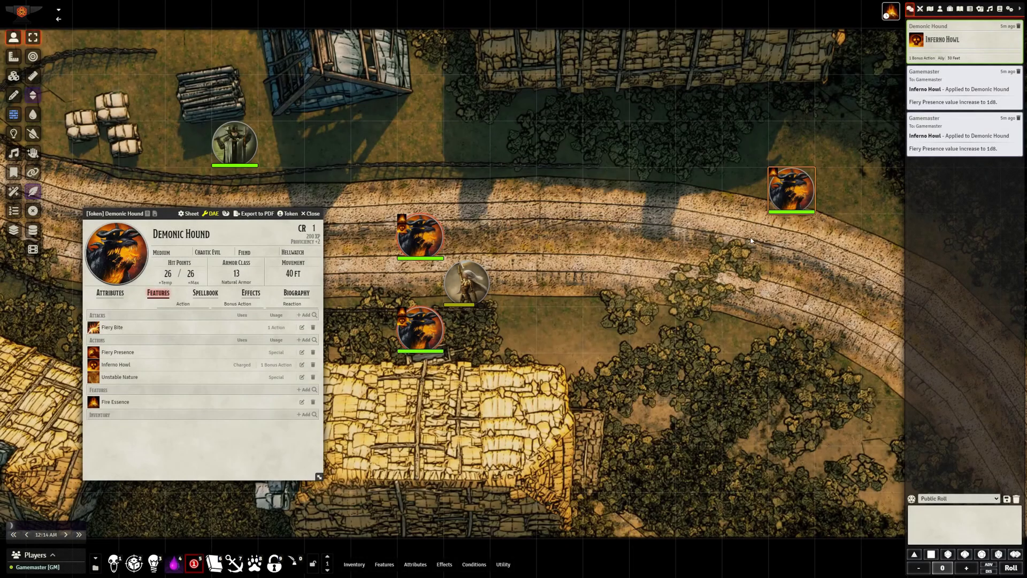
# Use the Unstable Nature ability of the Demonic Hound standing apart from the other two hounds
pyautogui.rightClick(800, 191)
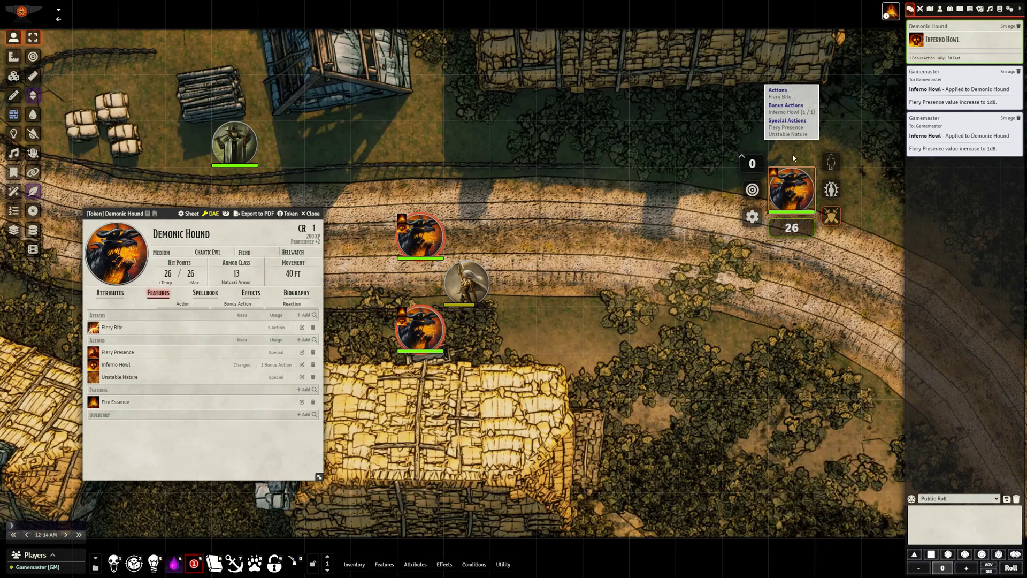
pyautogui.click(688, 137)
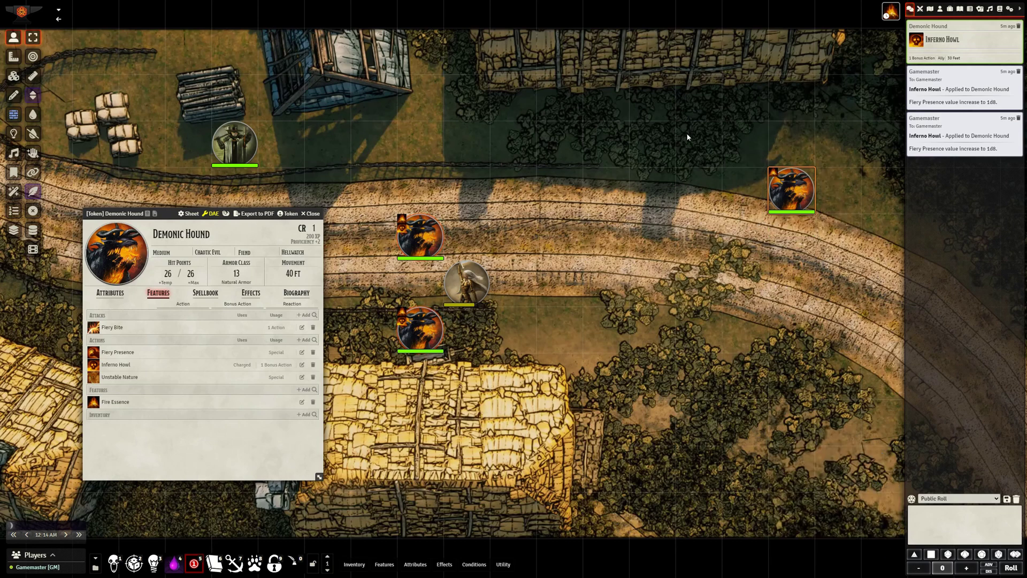
pyautogui.moveTo(384, 564)
pyautogui.click(93, 378)
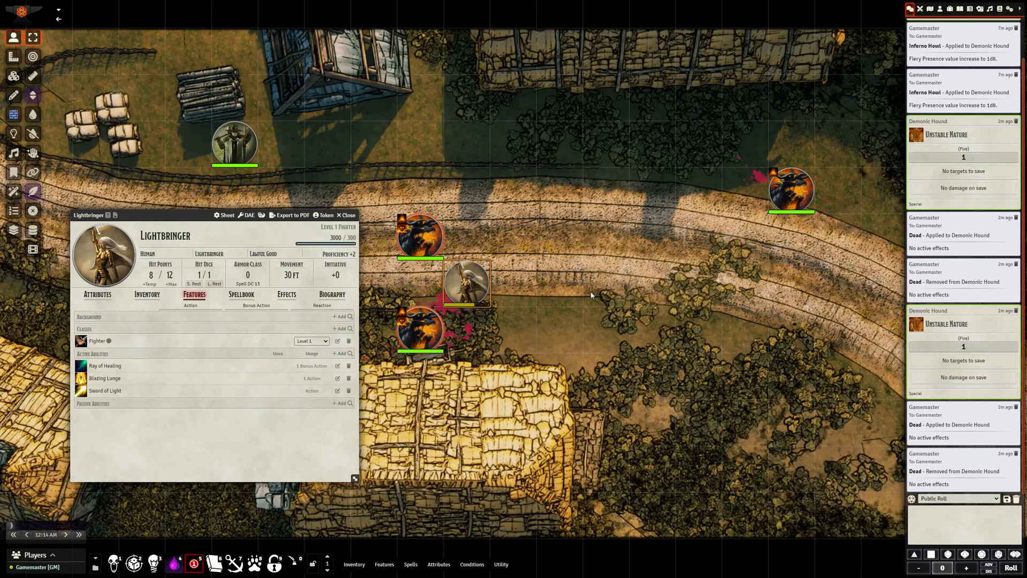
# Open Lightbringer's Sword of Light, Blazing Lunge and Ray of Healing features and arrange their sheets one below another to read the descriptions
pyautogui.click(337, 390)
pyautogui.moveTo(460, 216); pyautogui.dragTo(572, 128)
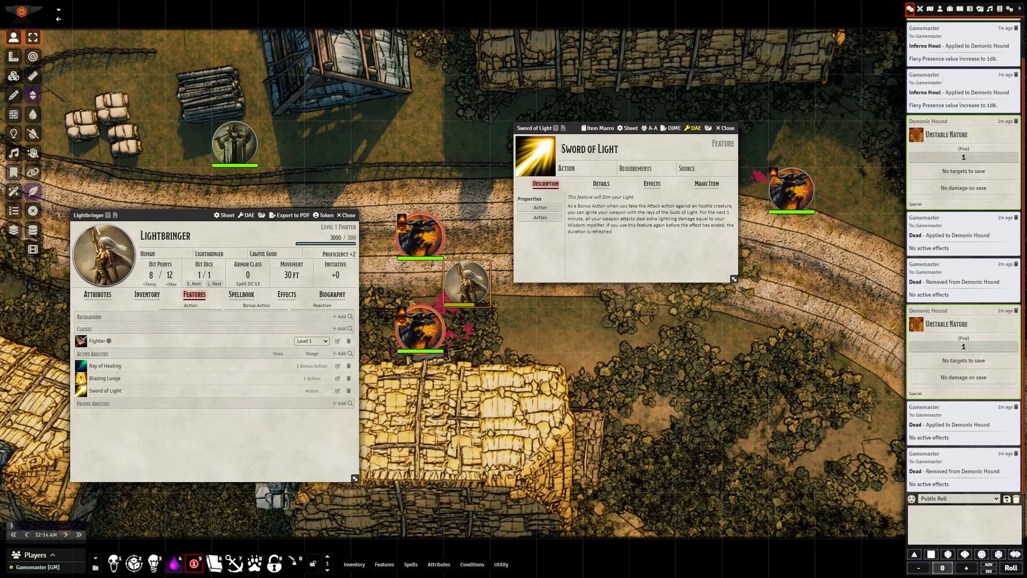
pyautogui.click(338, 378)
pyautogui.moveTo(459, 216); pyautogui.dragTo(572, 245)
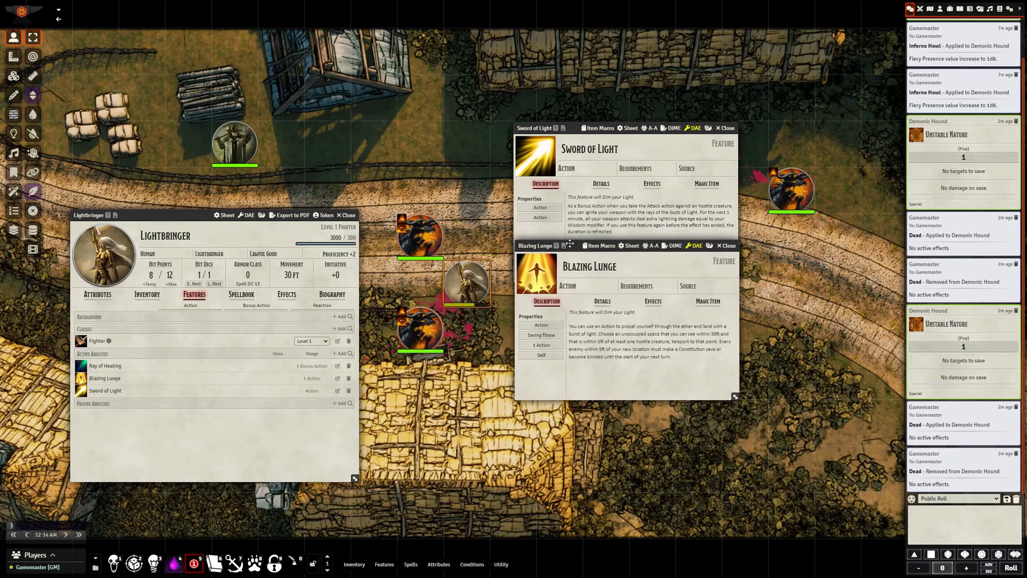
pyautogui.click(338, 366)
pyautogui.moveTo(458, 204)
pyautogui.mouseDown()
pyautogui.moveTo(575, 409)
pyautogui.moveTo(572, 372)
pyautogui.mouseUp()
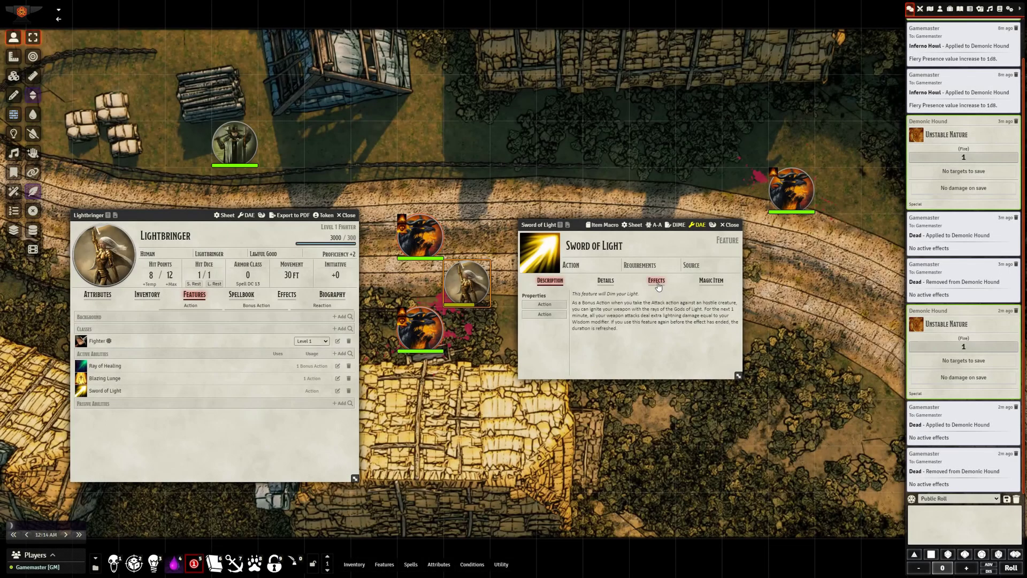
# Examine the Sword of Light feature's usage details and active effects, and open its DAE settings
pyautogui.click(607, 283)
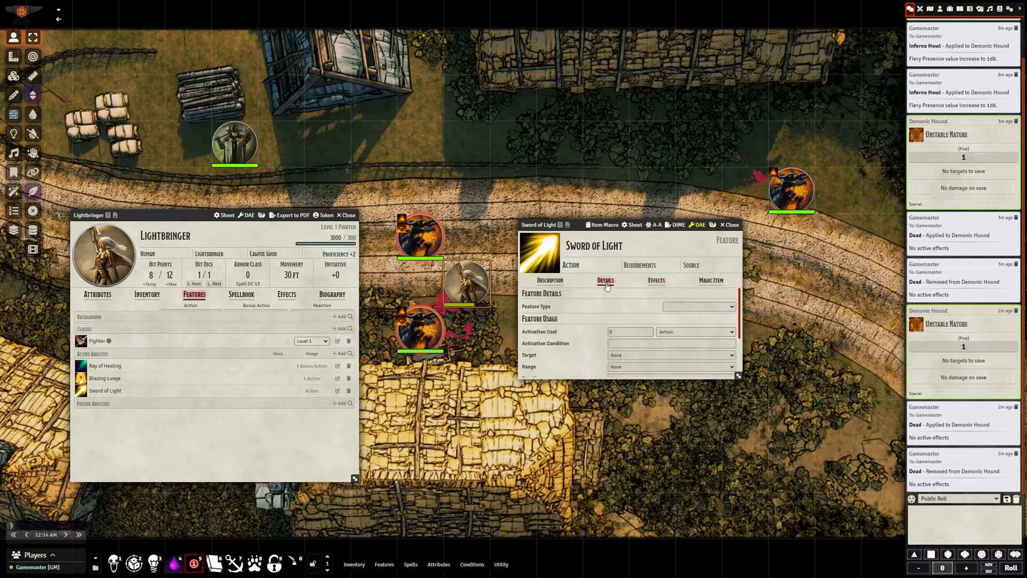
pyautogui.moveTo(737, 373); pyautogui.dragTo(742, 461)
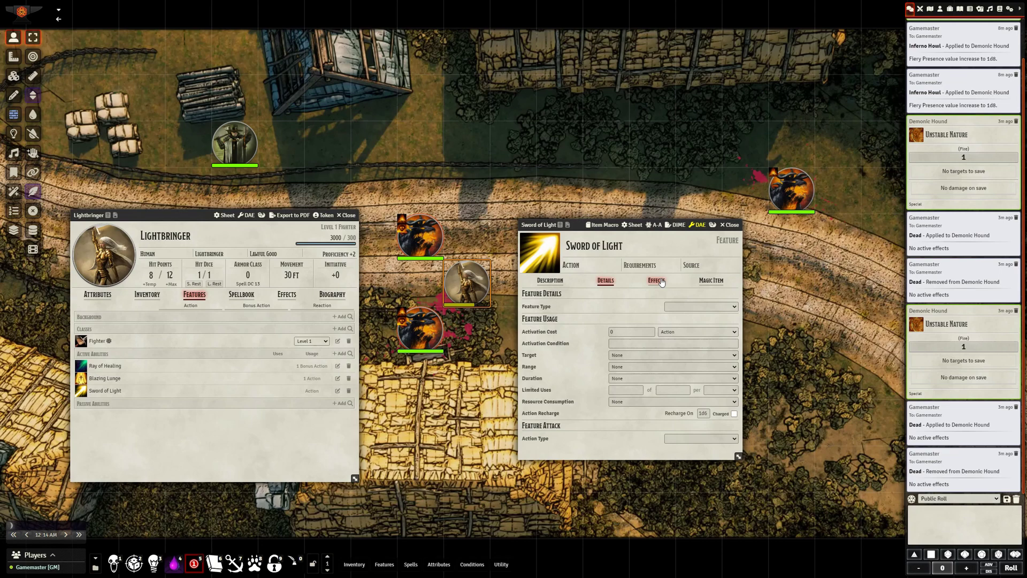
pyautogui.click(662, 282)
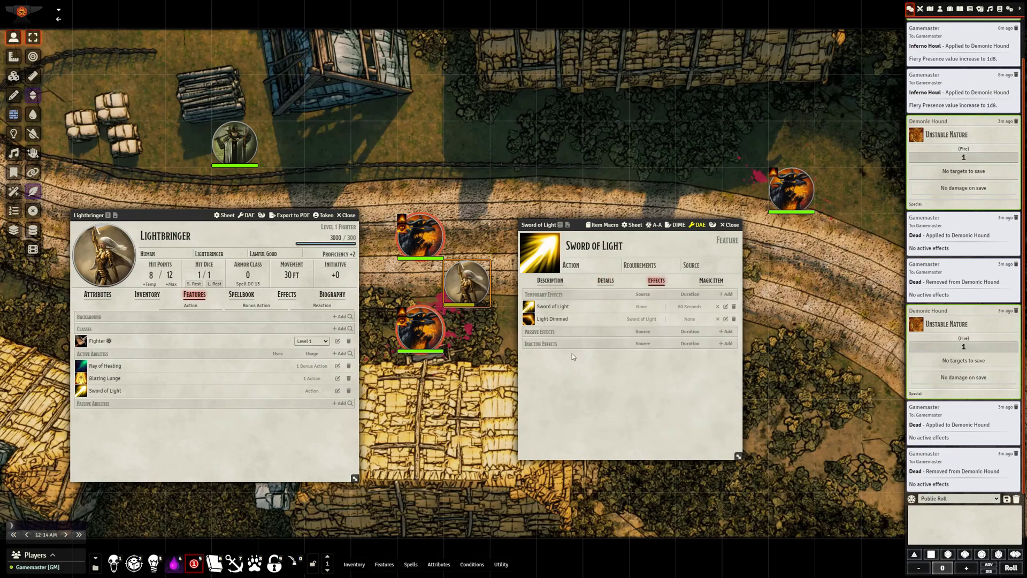
pyautogui.click(697, 225)
pyautogui.moveTo(544, 215); pyautogui.dragTo(662, 361)
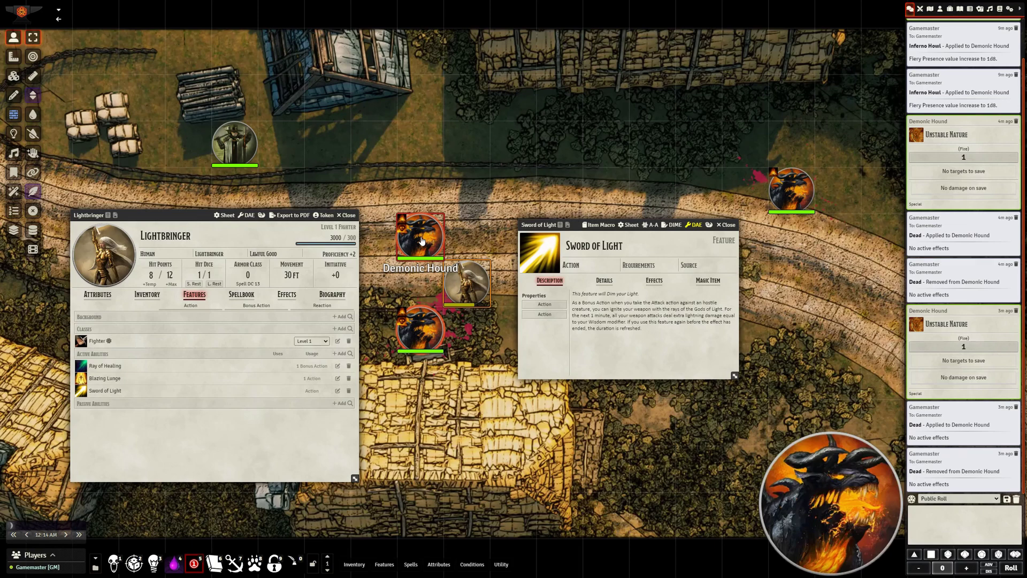
# Target the upper Demonic Hound beside Lightbringer, use Sword of Light, and check the effects applied to Lightbringer
pyautogui.press('t')
pyautogui.moveTo(354, 566)
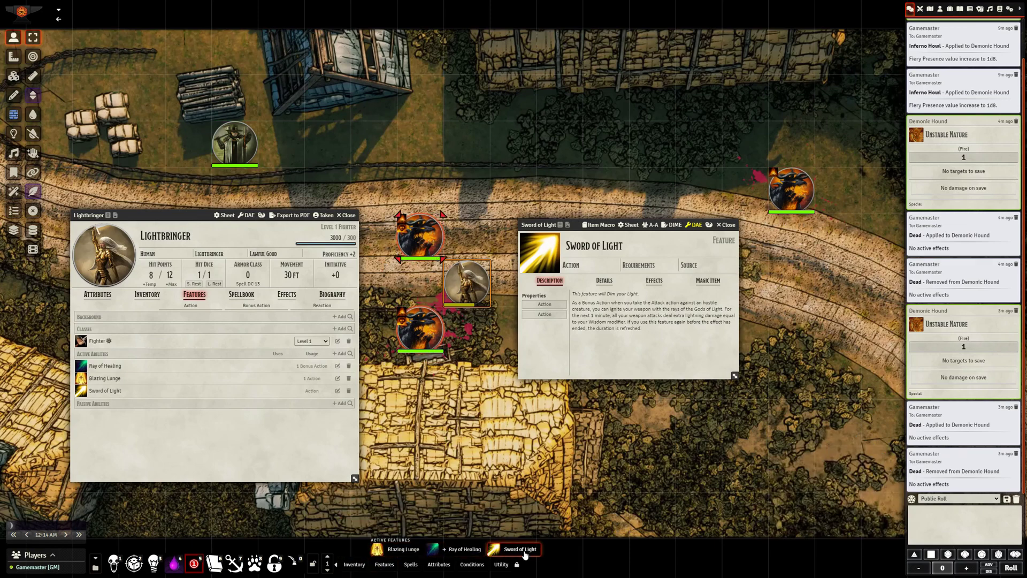
pyautogui.click(518, 549)
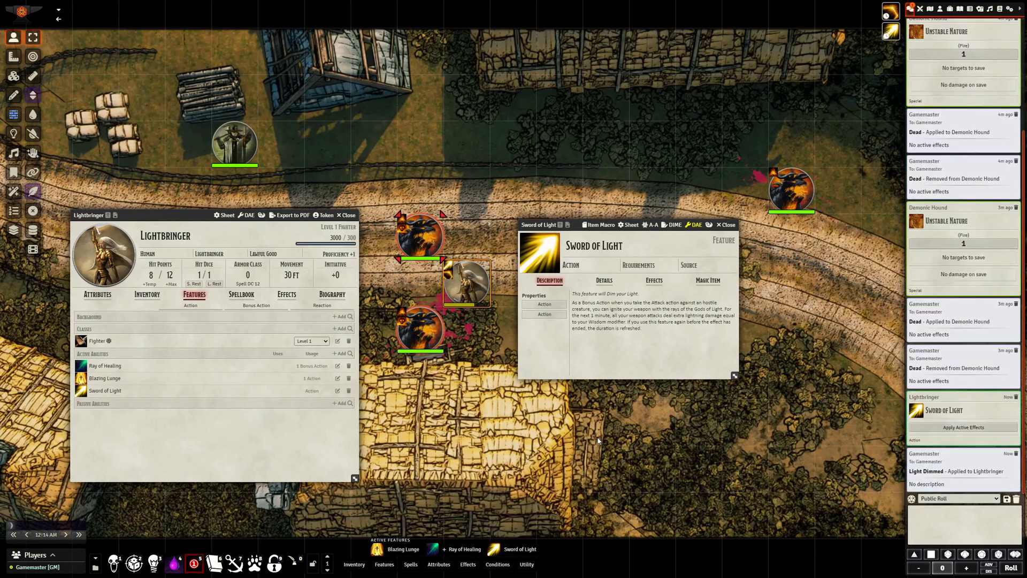
pyautogui.moveTo(892, 35)
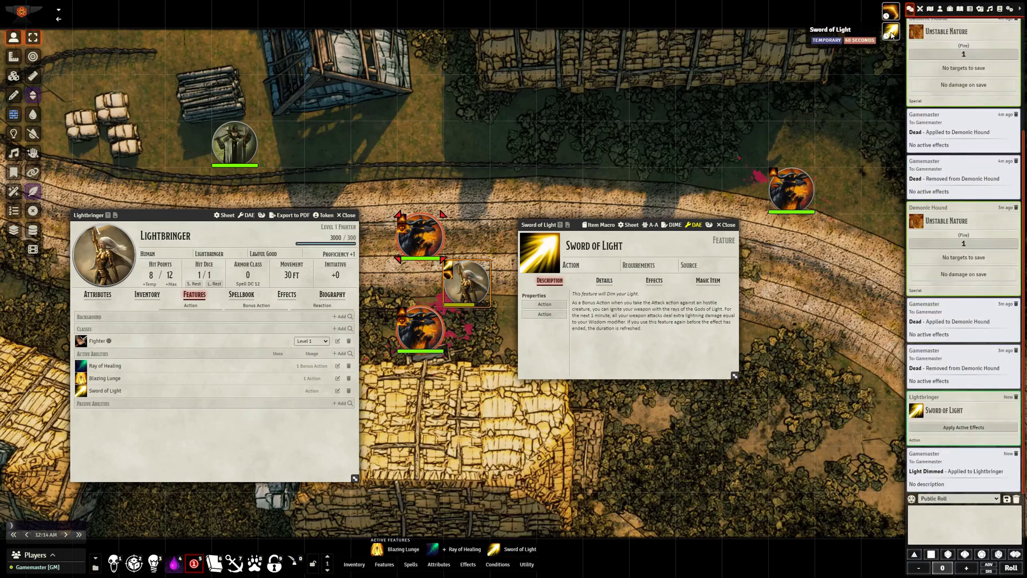
pyautogui.moveTo(891, 14)
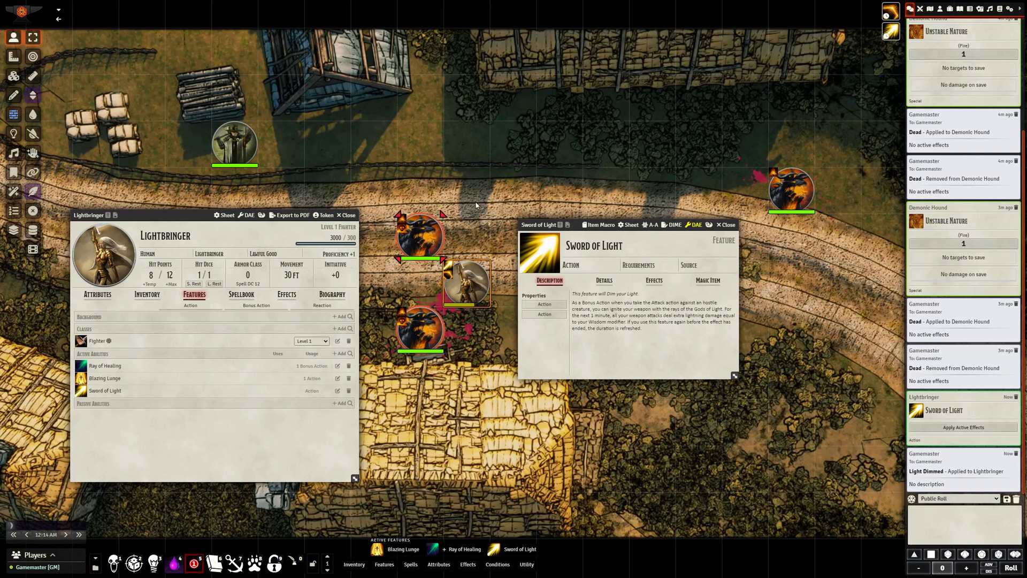
# Attack the targeted Demonic Hound with Lightbringer's Longsword and expand the attack and damage roll breakdowns in the chat card
pyautogui.click(367, 549)
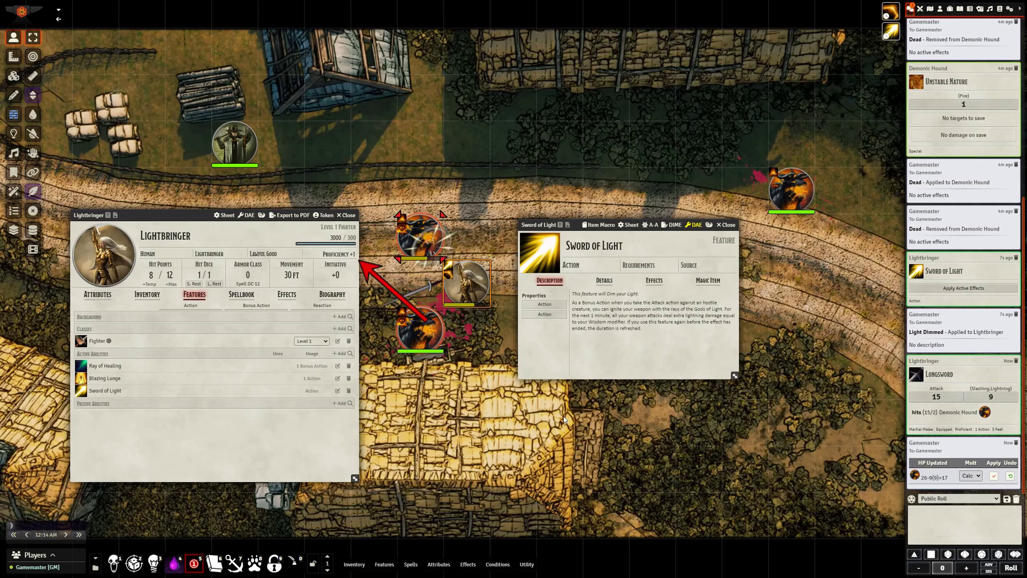
pyautogui.click(936, 396)
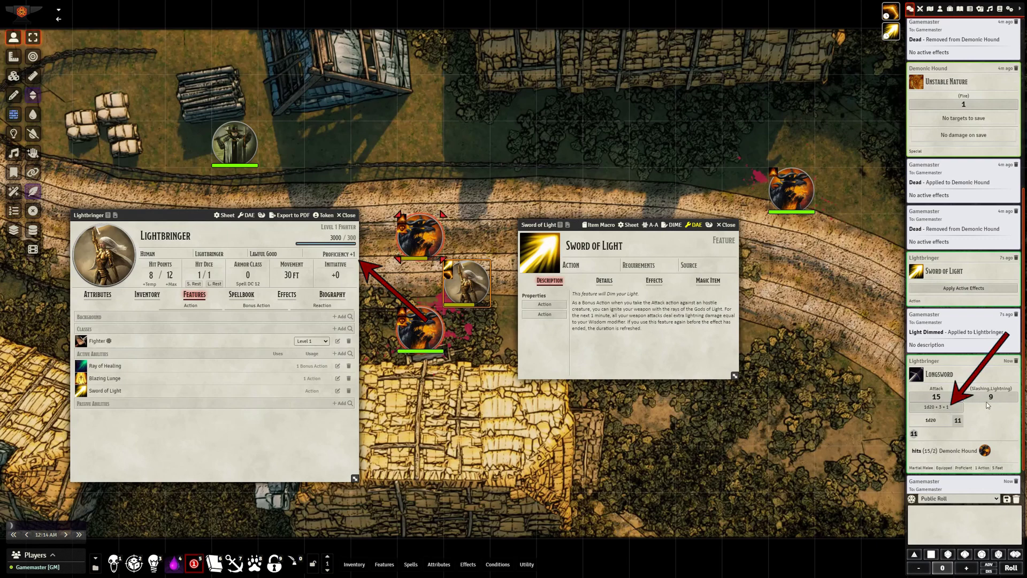
pyautogui.moveTo(1001, 399)
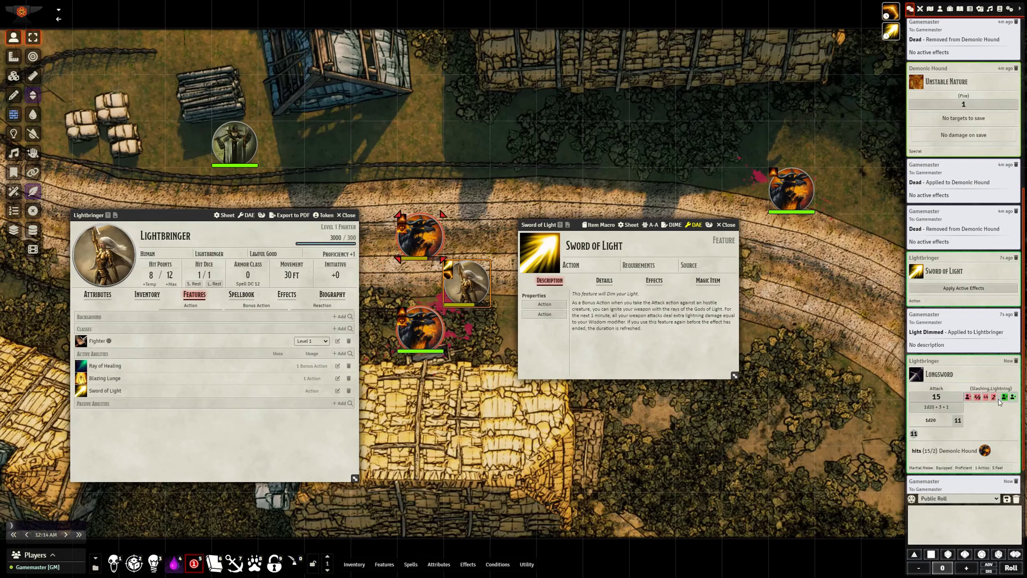
pyautogui.click(999, 400)
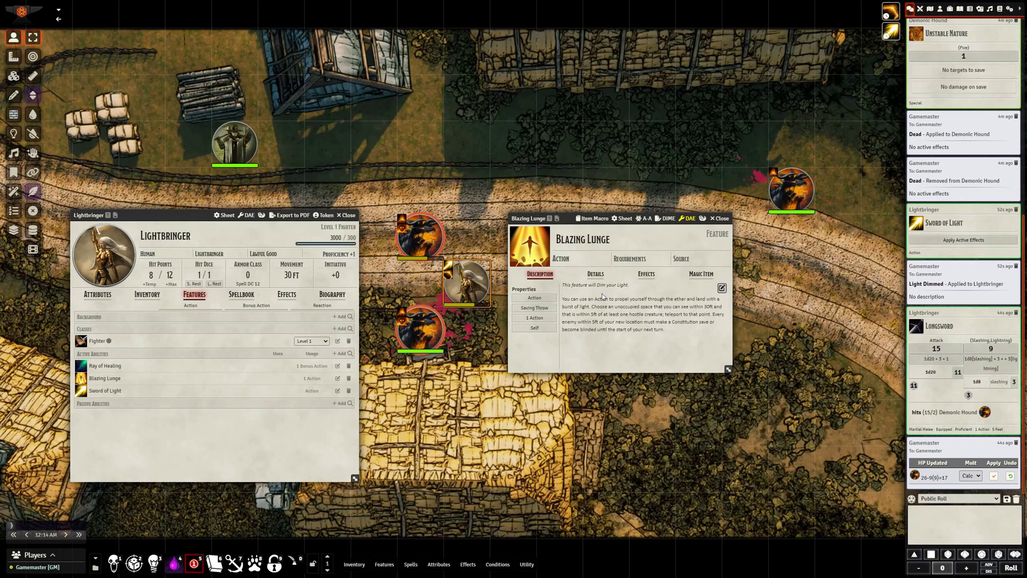
# Examine Blazing Lunge's usage details and On Use Macros, and open its DAE settings below the feature sheet
pyautogui.click(595, 274)
pyautogui.moveTo(563, 223); pyautogui.dragTo(563, 85)
pyautogui.moveTo(721, 231); pyautogui.dragTo(747, 482)
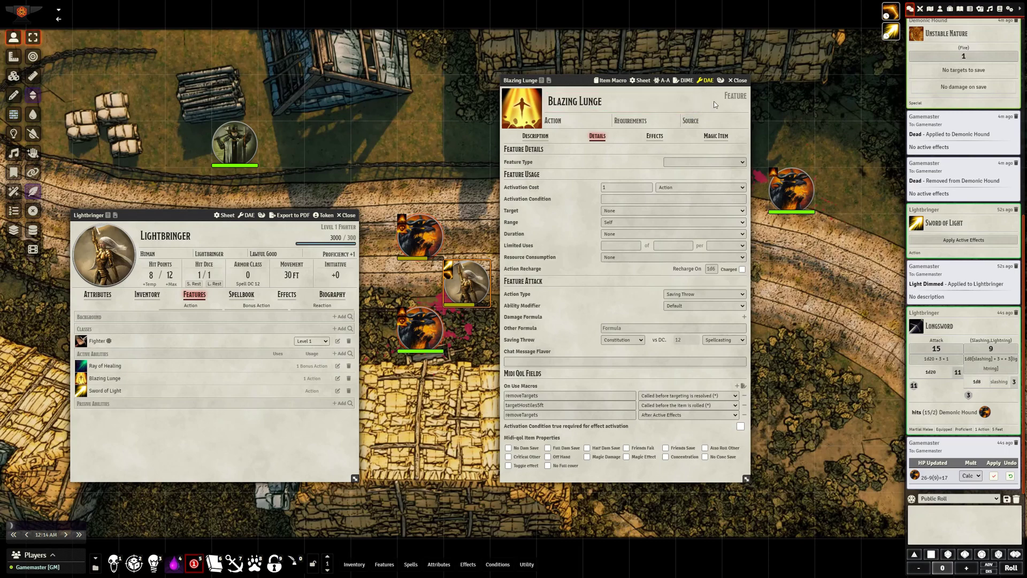
pyautogui.click(704, 80)
pyautogui.moveTo(529, 216); pyautogui.dragTo(343, 362)
pyautogui.moveTo(444, 510); pyautogui.dragTo(483, 510)
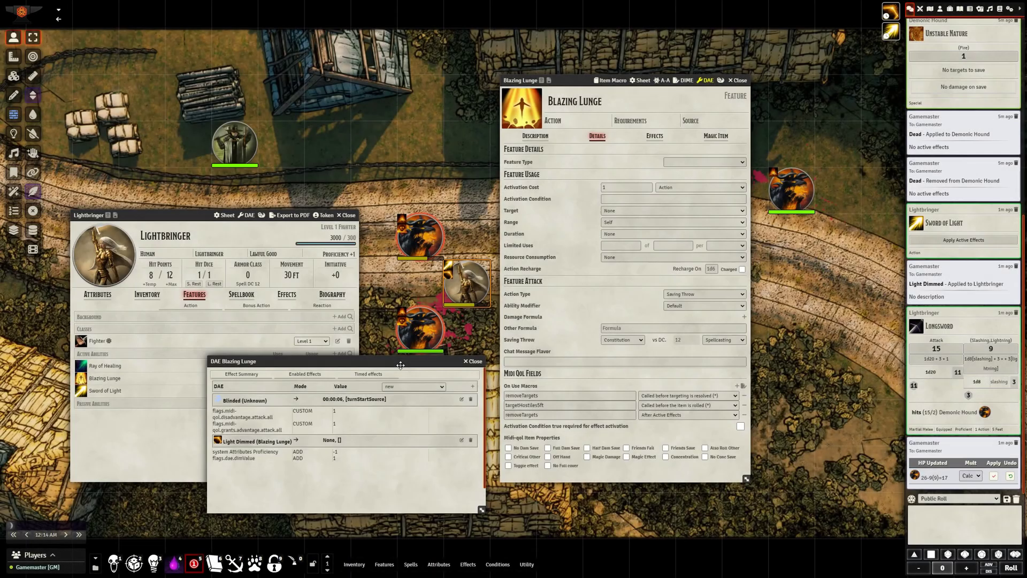
pyautogui.moveTo(411, 364); pyautogui.dragTo(700, 380)
# Use Lightbringer's Blazing Lunge ability against the two adjacent Demonic Hounds
pyautogui.moveTo(465, 280)
pyautogui.moveTo(384, 564)
pyautogui.click(402, 550)
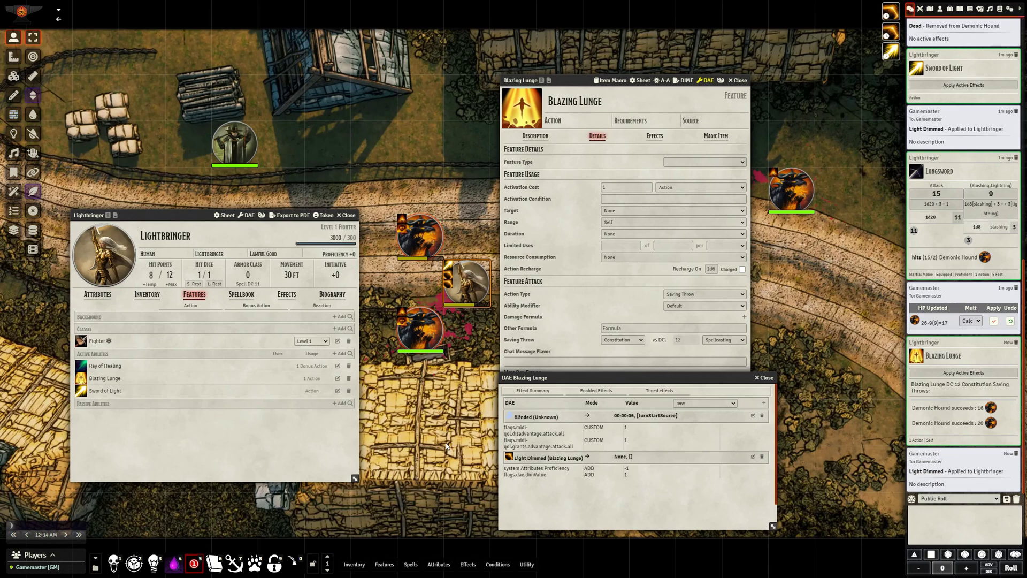
pyautogui.moveTo(384, 563)
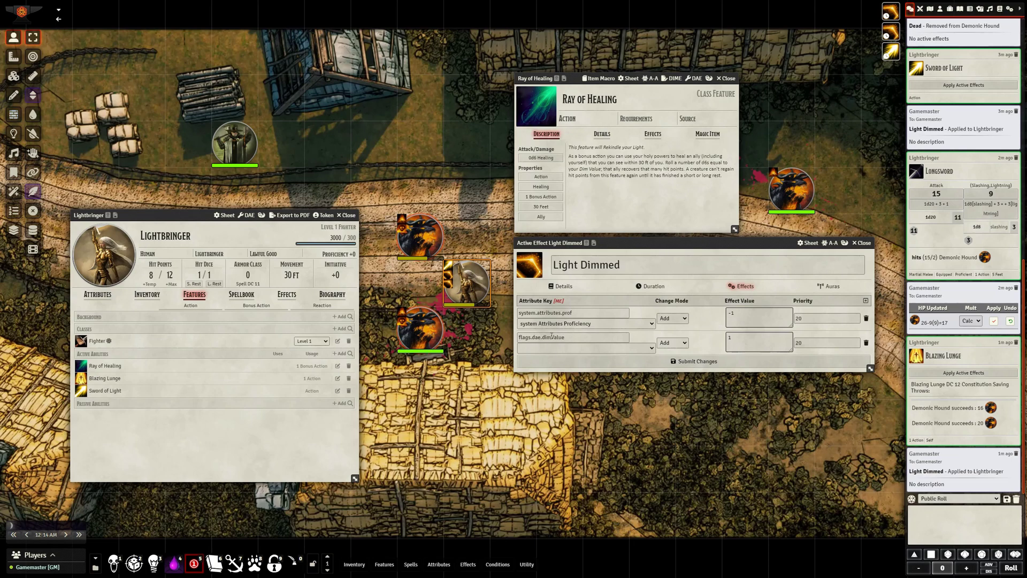
# Highlight the dimValue flag in the Light Dimmed effect, close the effect, and check Ray of Healing's DAE settings
pyautogui.doubleClick(551, 336)
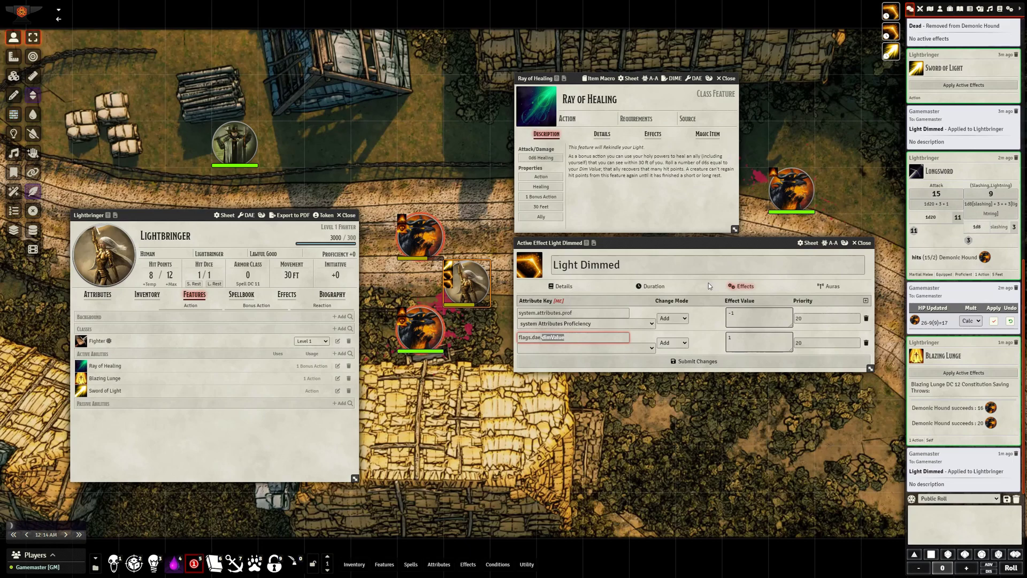
pyautogui.moveTo(455, 279)
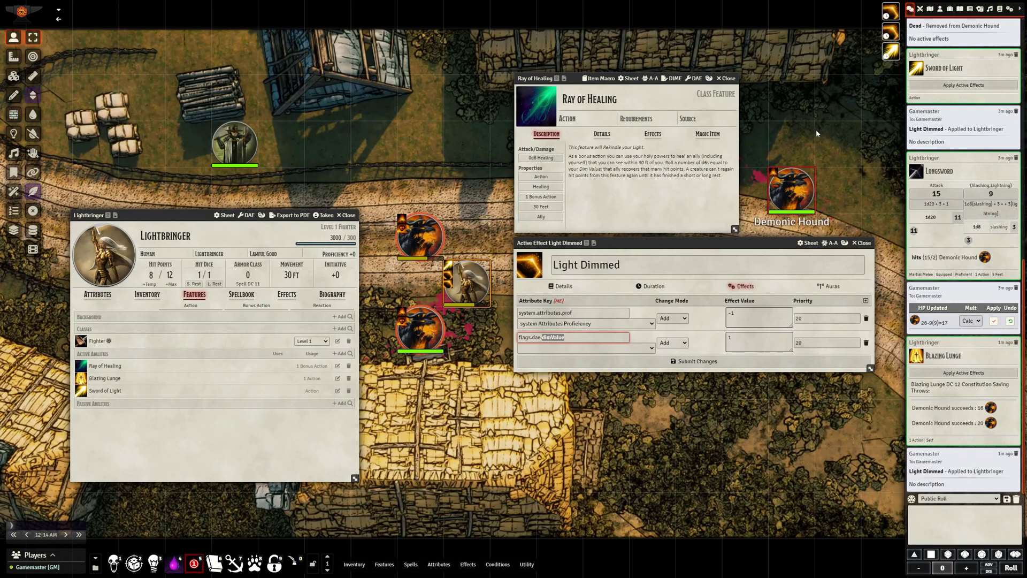
pyautogui.click(863, 244)
pyautogui.click(694, 78)
pyautogui.click(624, 216)
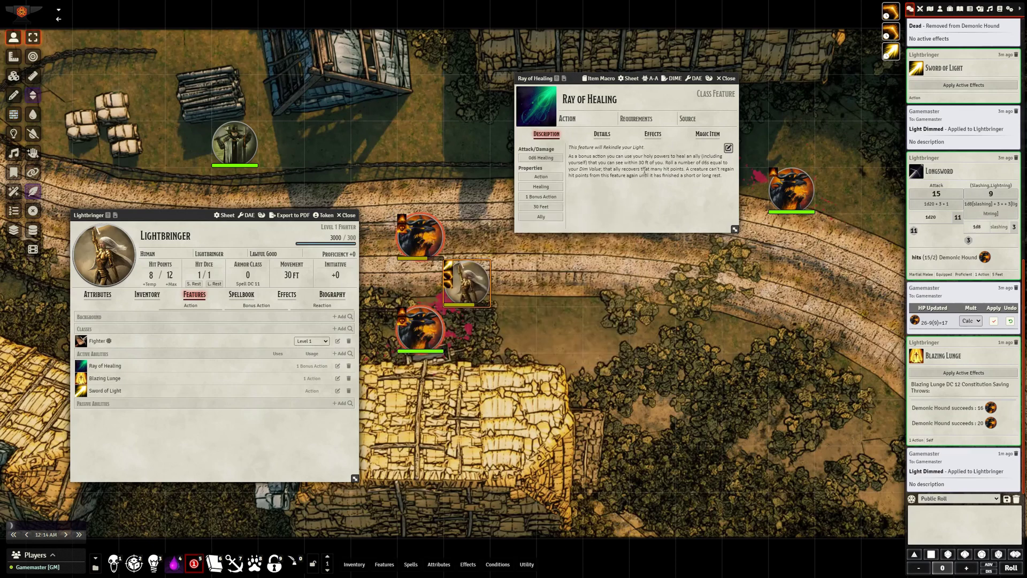
# Examine Ray of Healing's usage details, highlight its dimValue healing formula, and expand its description on Lightbringer's sheet
pyautogui.click(602, 134)
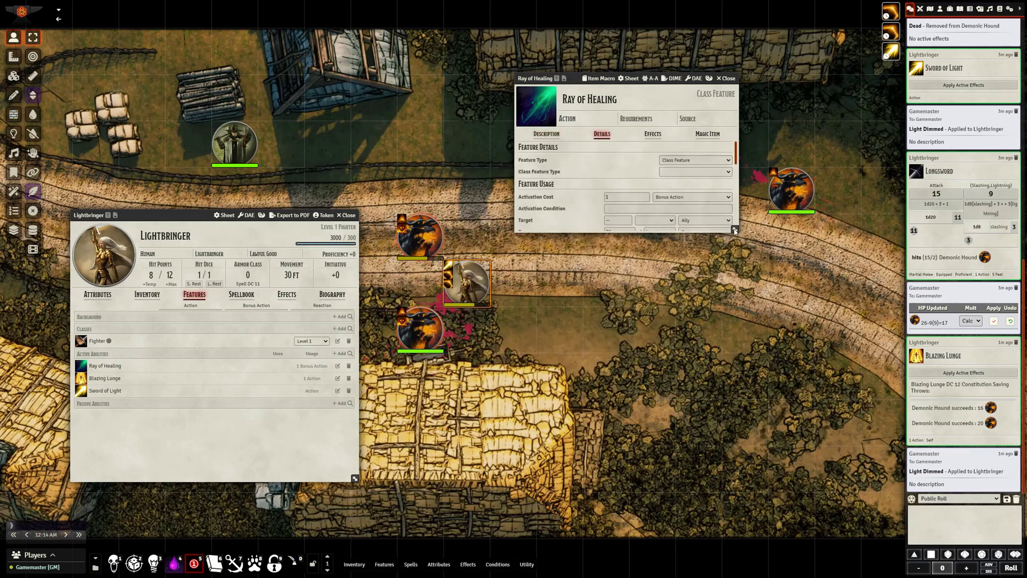
pyautogui.moveTo(735, 230)
pyautogui.mouseDown()
pyautogui.moveTo(750, 501)
pyautogui.moveTo(748, 489)
pyautogui.mouseUp()
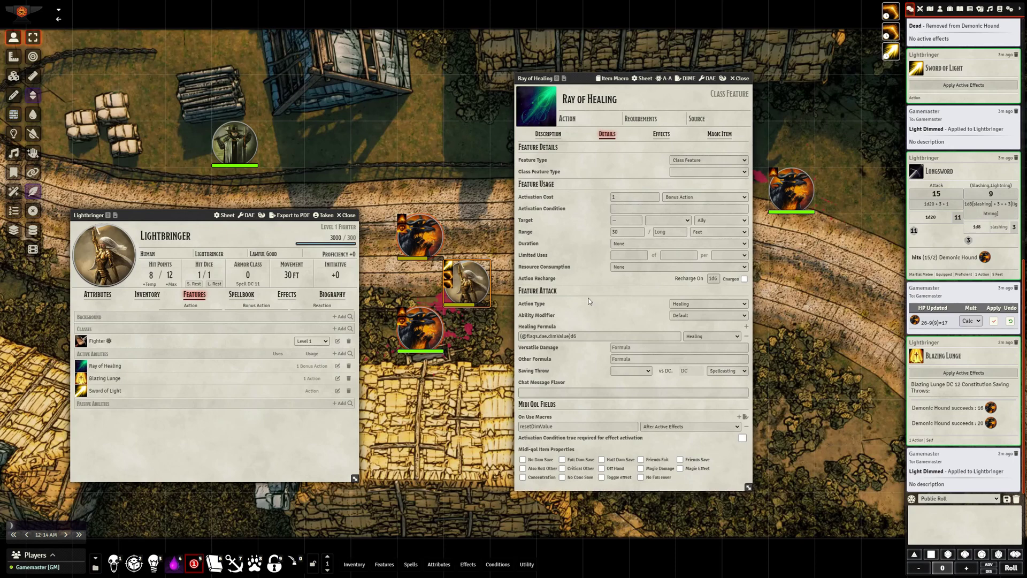
pyautogui.moveTo(589, 336)
pyautogui.mouseDown()
pyautogui.moveTo(528, 336)
pyautogui.moveTo(545, 330)
pyautogui.mouseUp()
pyautogui.click(105, 366)
pyautogui.click(620, 345)
pyautogui.click(622, 335)
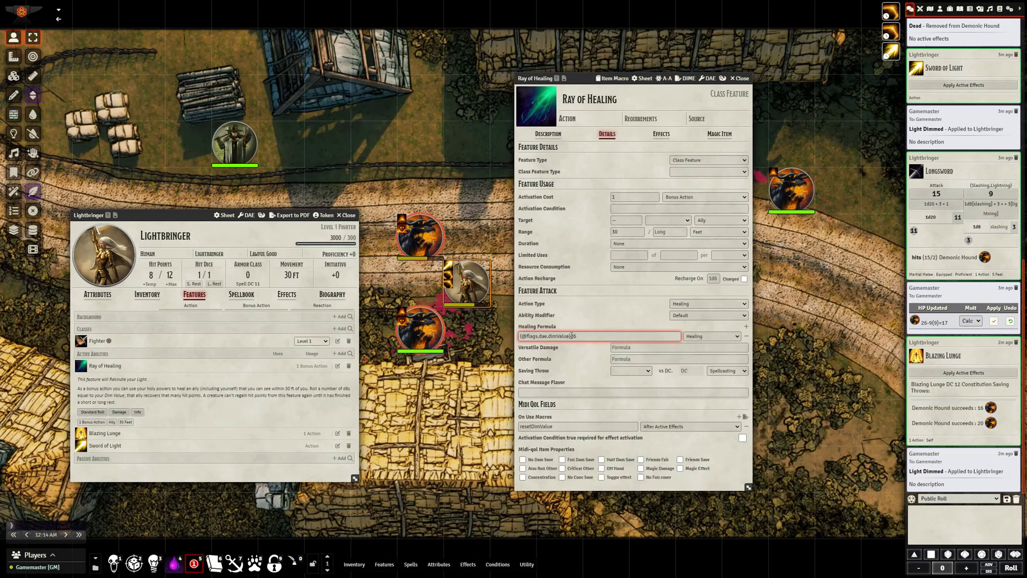
pyautogui.moveTo(571, 335); pyautogui.dragTo(519, 337)
pyautogui.click(586, 317)
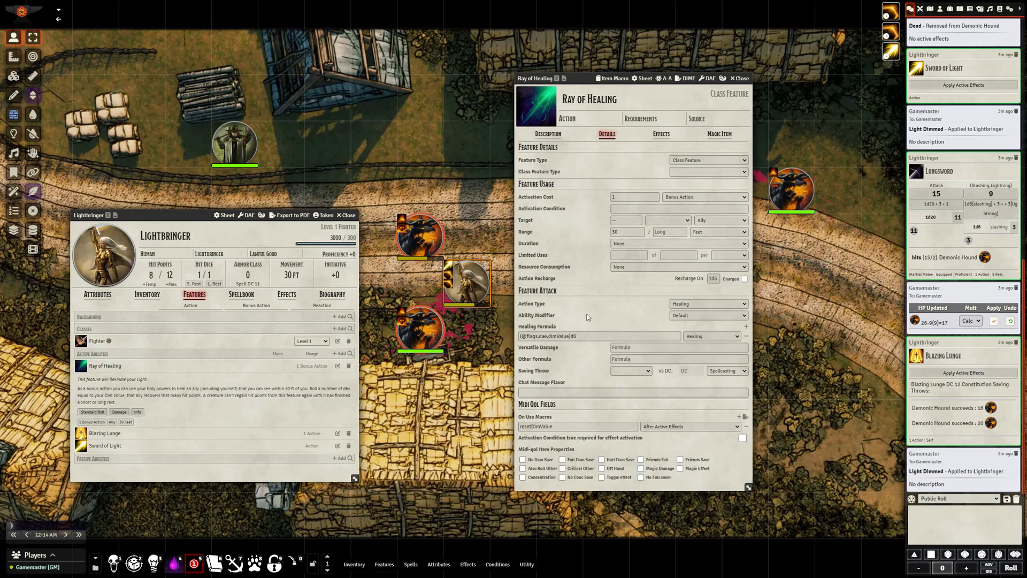
# Use Ray of Healing on Lightbringer and highlight the feature's resetDimValue On Use Macro
pyautogui.moveTo(473, 291)
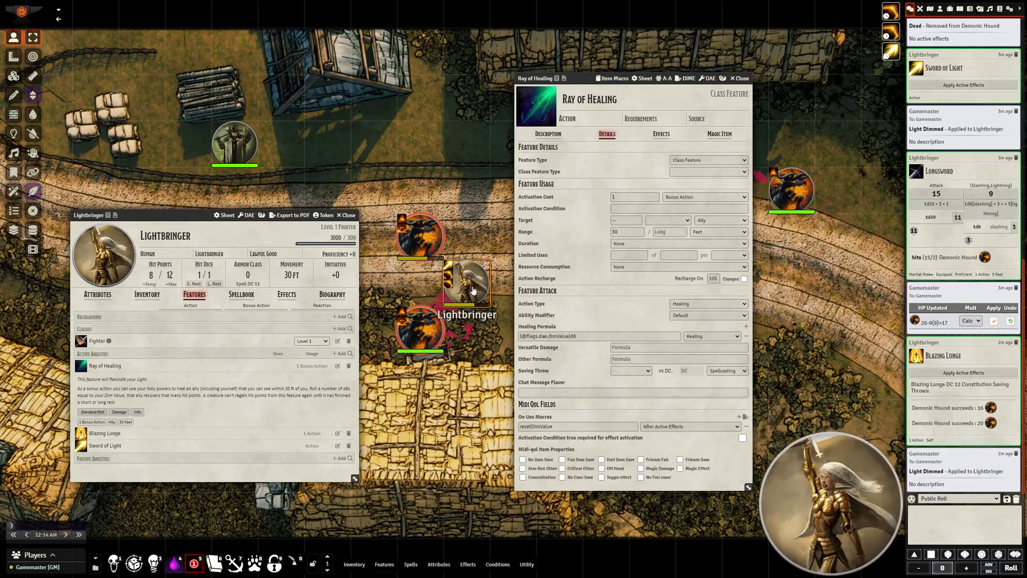
pyautogui.press('alt')
pyautogui.moveTo(384, 564)
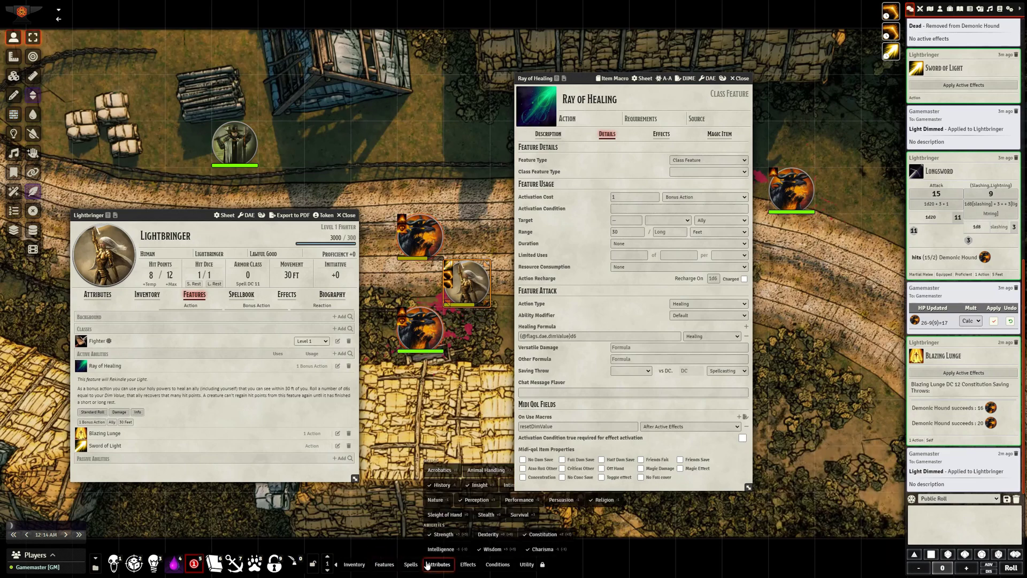
pyautogui.click(461, 549)
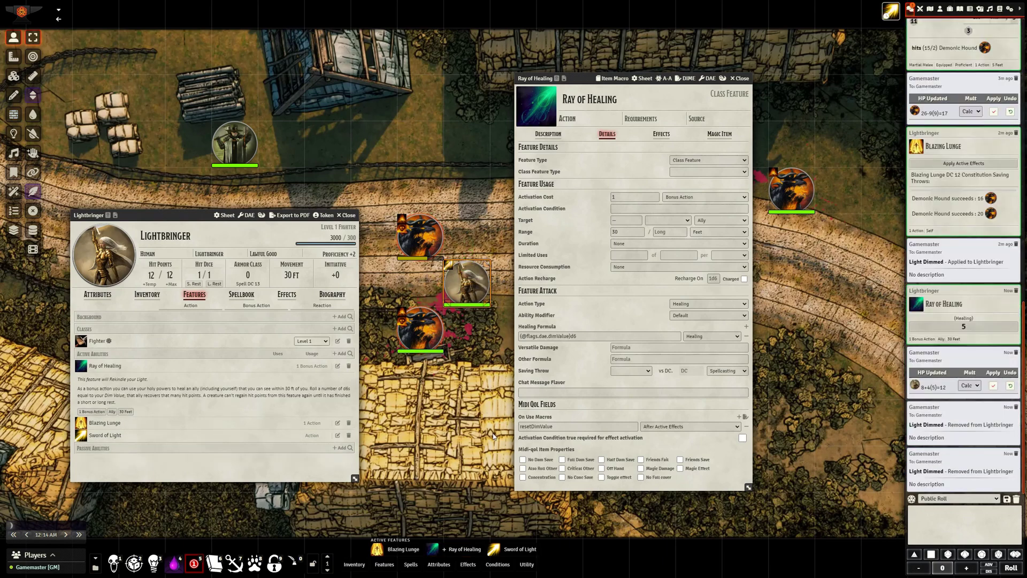
pyautogui.moveTo(551, 427); pyautogui.dragTo(514, 431)
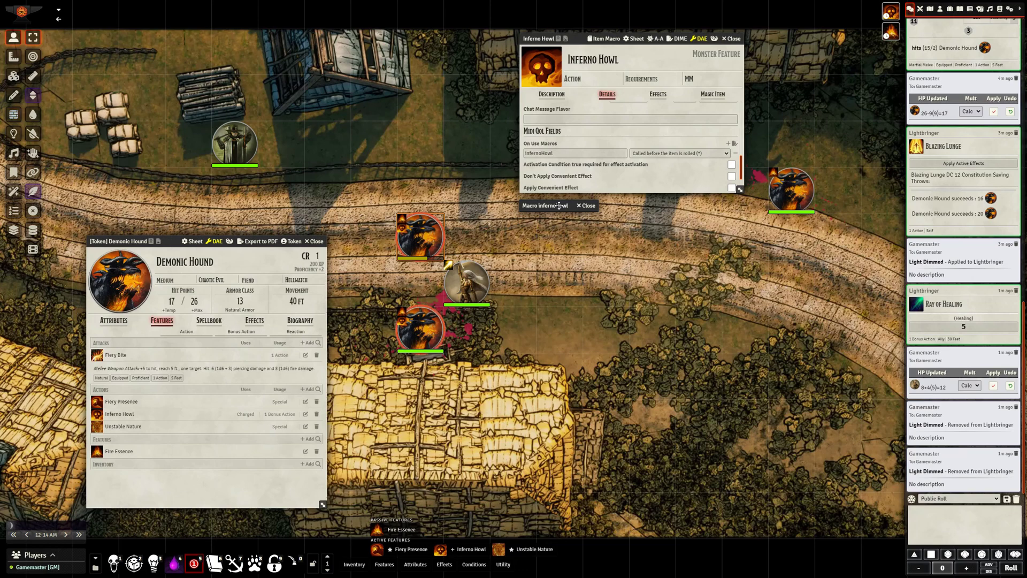
# Highlight Inferno Howl's infernoHowl On Use Macro, expand the minimized macro window, and read through its script
pyautogui.click(557, 153)
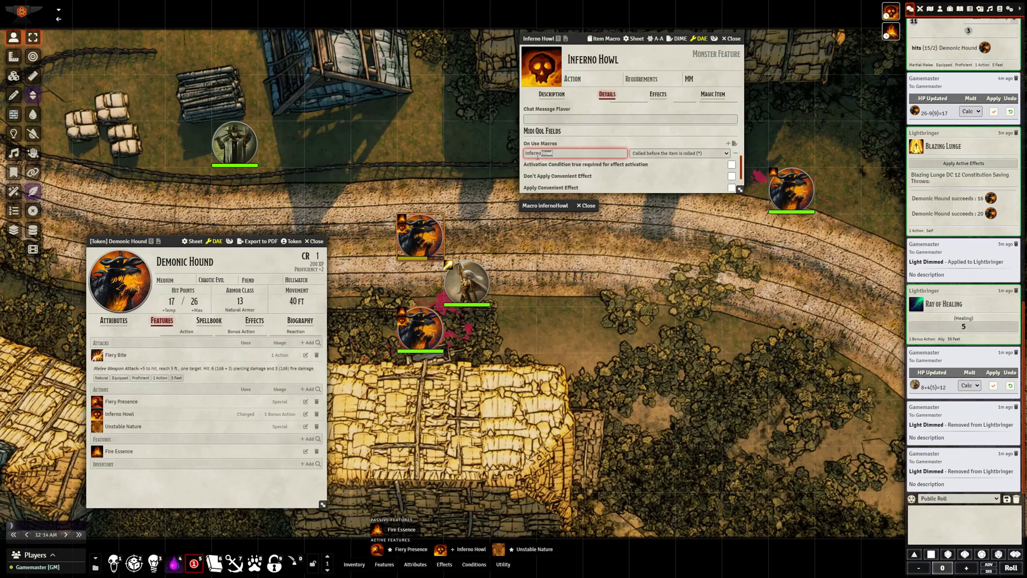
pyautogui.moveTo(554, 153); pyautogui.dragTo(519, 160)
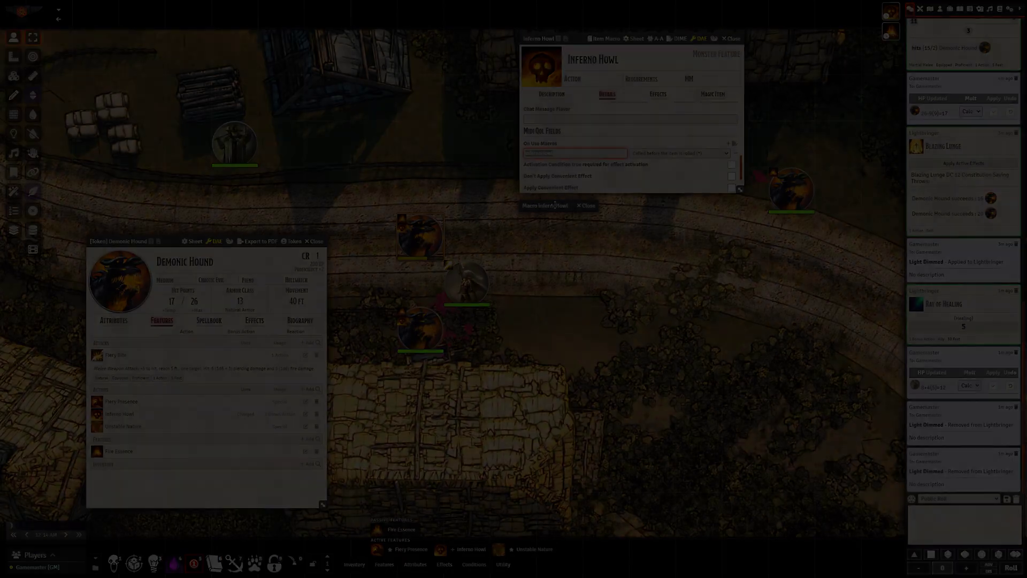
pyautogui.doubleClick(555, 205)
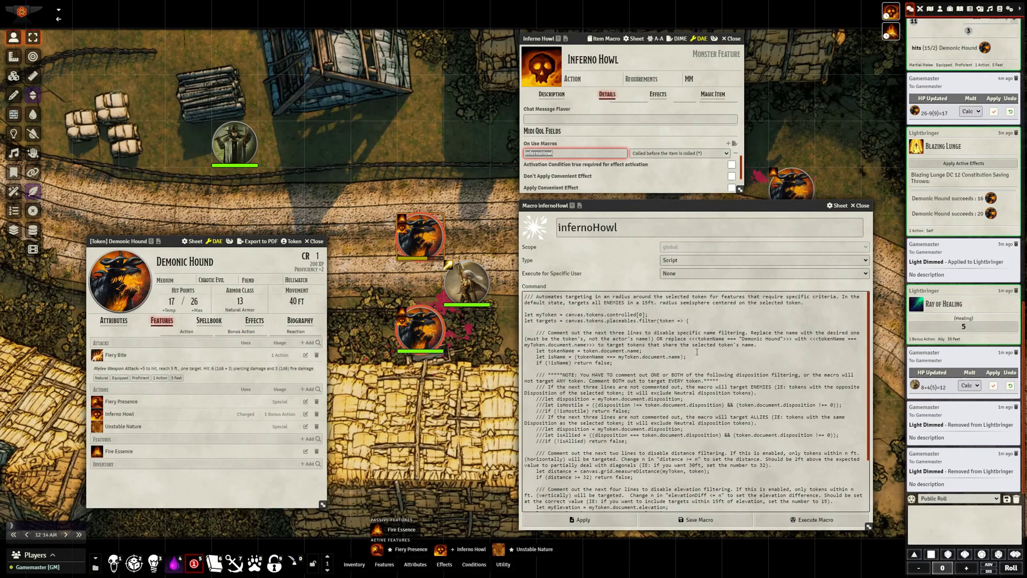
pyautogui.scroll(-3, 697, 353)
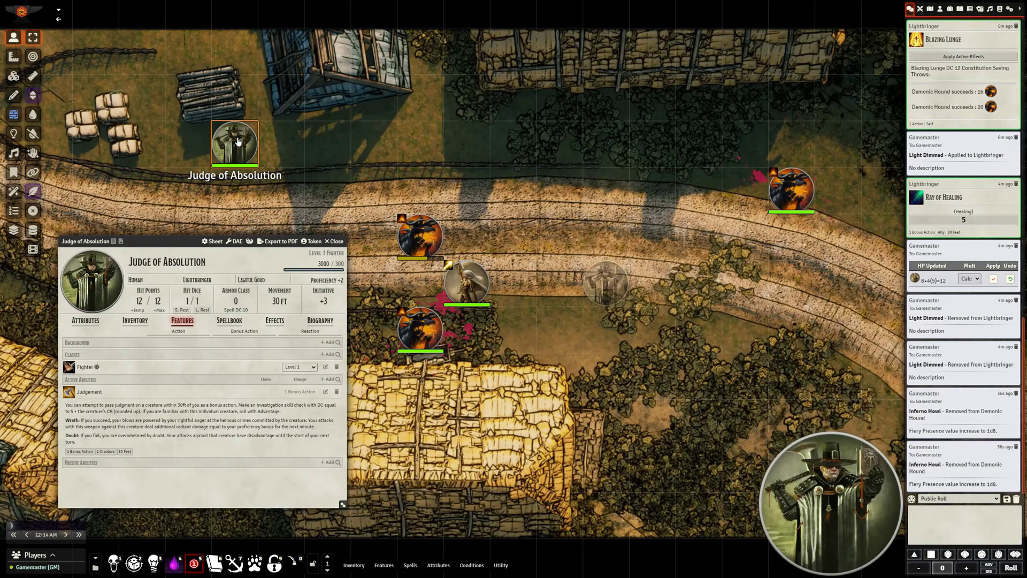
# Open the Judge of Absolution's Judgement feature and Hand Crossbow of Purification, and place both sheets beside the character sheet
pyautogui.click(326, 391)
pyautogui.moveTo(254, 117); pyautogui.dragTo(572, 220)
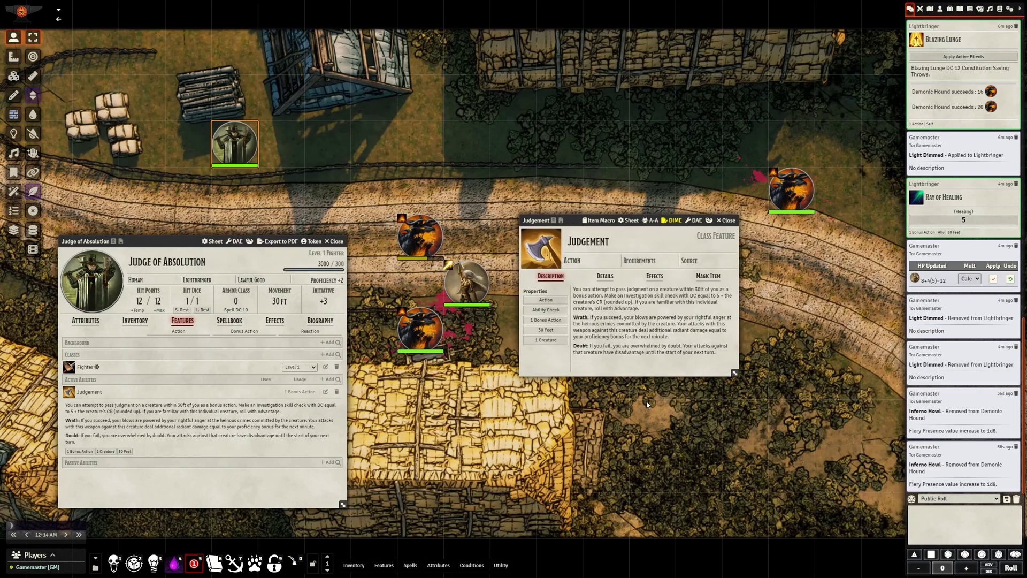
pyautogui.click(135, 320)
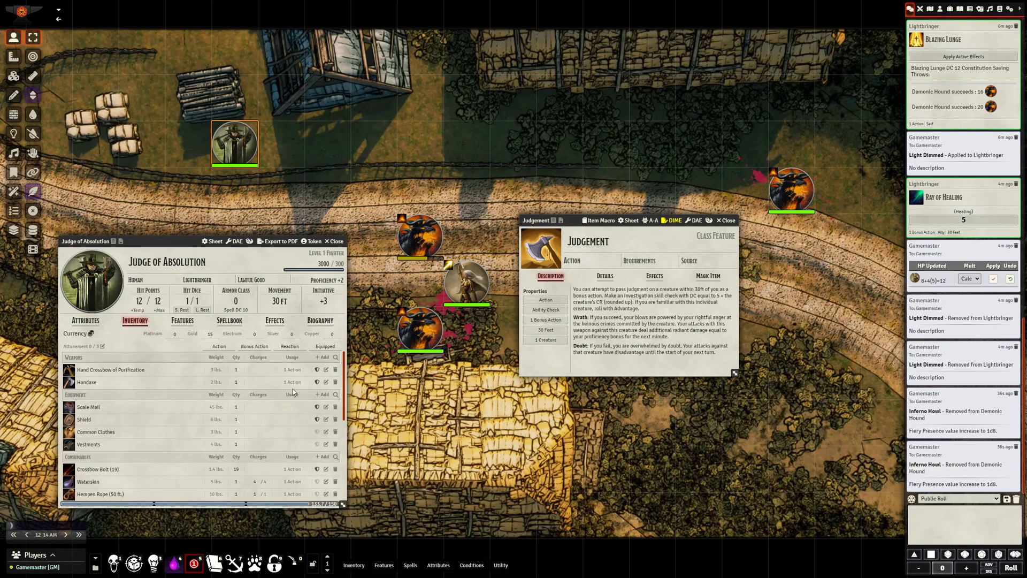
pyautogui.click(324, 372)
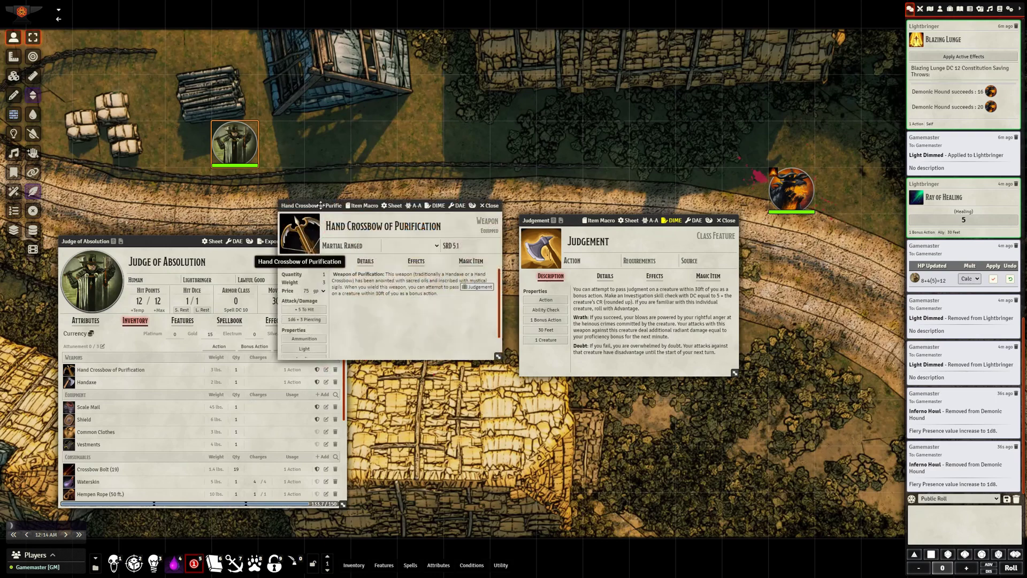
pyautogui.moveTo(323, 211); pyautogui.dragTo(559, 363)
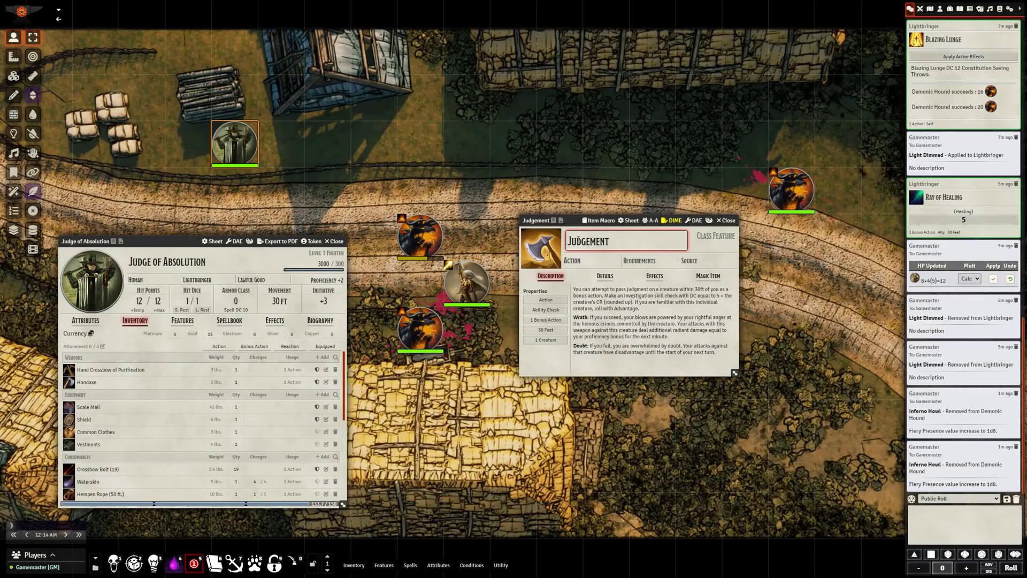
# Examine Judgement's usage details, highlight its ItemMacro entry under On Use Macros, and open the item macro script
pyautogui.moveTo(579, 236); pyautogui.dragTo(562, 86)
pyautogui.click(587, 122)
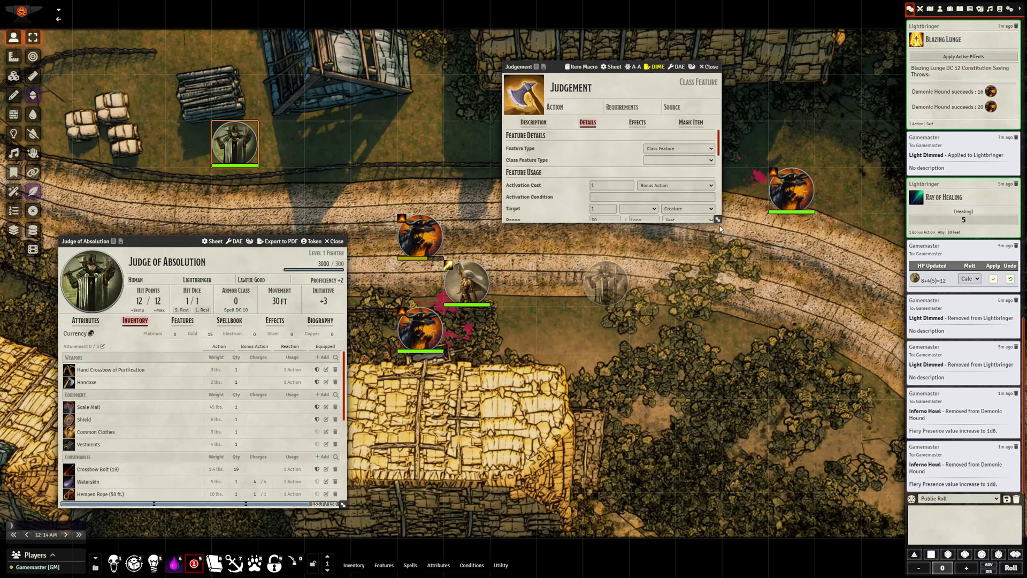
pyautogui.moveTo(718, 220); pyautogui.dragTo(733, 459)
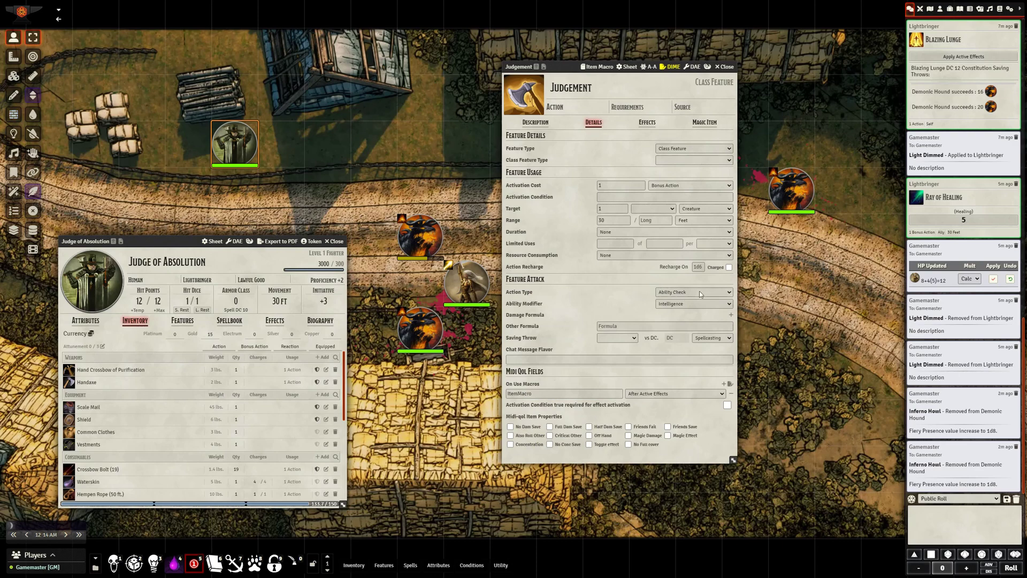
pyautogui.click(557, 393)
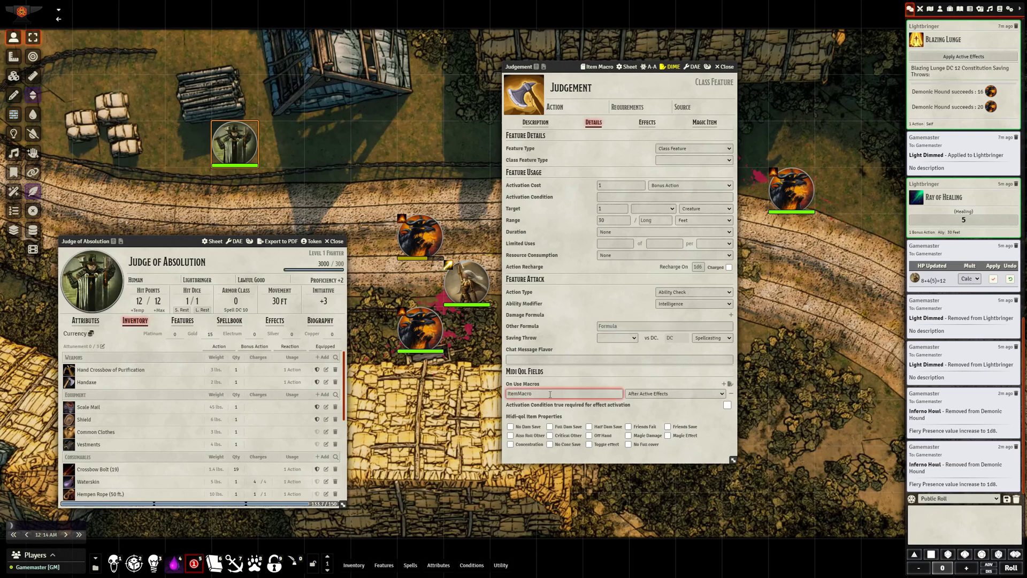
pyautogui.moveTo(536, 393); pyautogui.dragTo(507, 394)
pyautogui.click(673, 68)
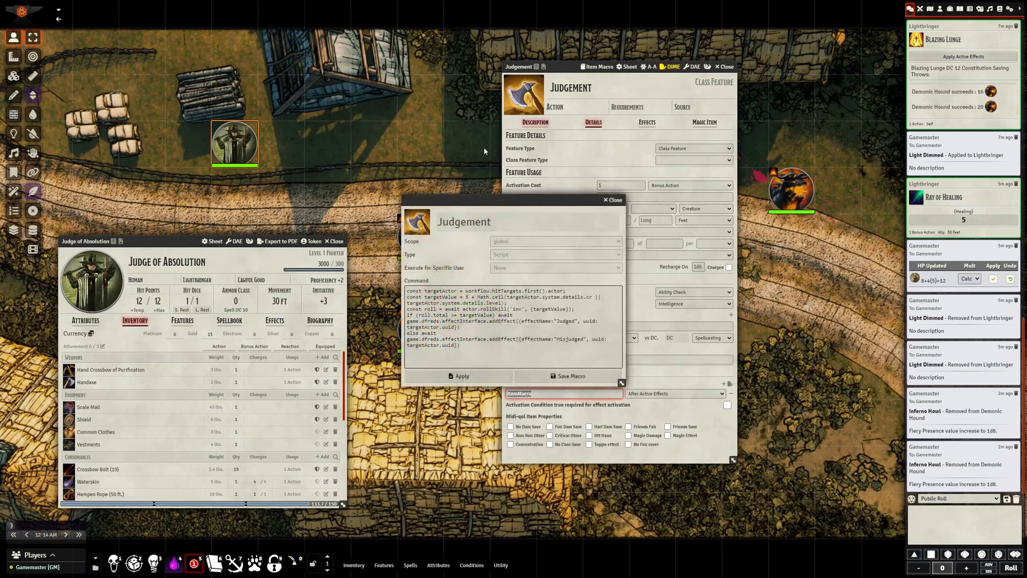
# Move the Judgement macro window clear of the feature sheet and widen it to read the script
pyautogui.moveTo(471, 196); pyautogui.dragTo(341, 52)
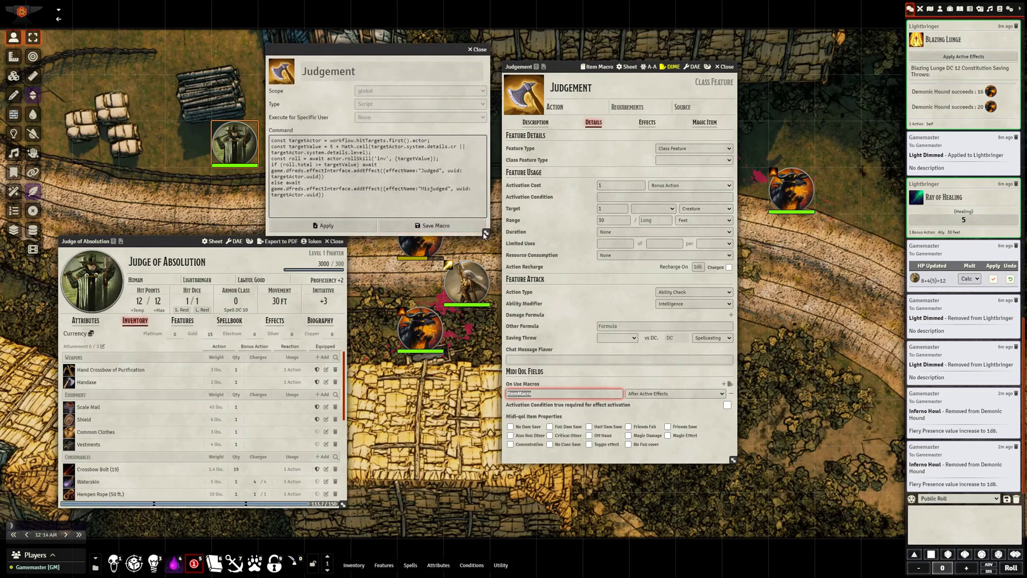
pyautogui.moveTo(487, 234); pyautogui.dragTo(643, 223)
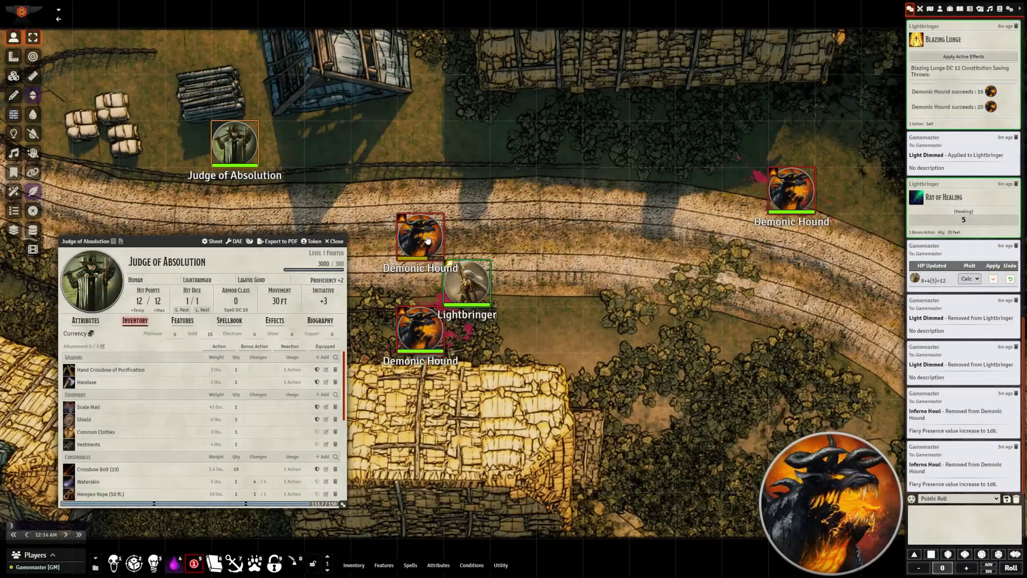
# Target the Demonic Hound nearest above Lightbringer, use the Judge of Absolution's Judgement on it, and inspect the Investigation check's dice breakdown
pyautogui.press('t')
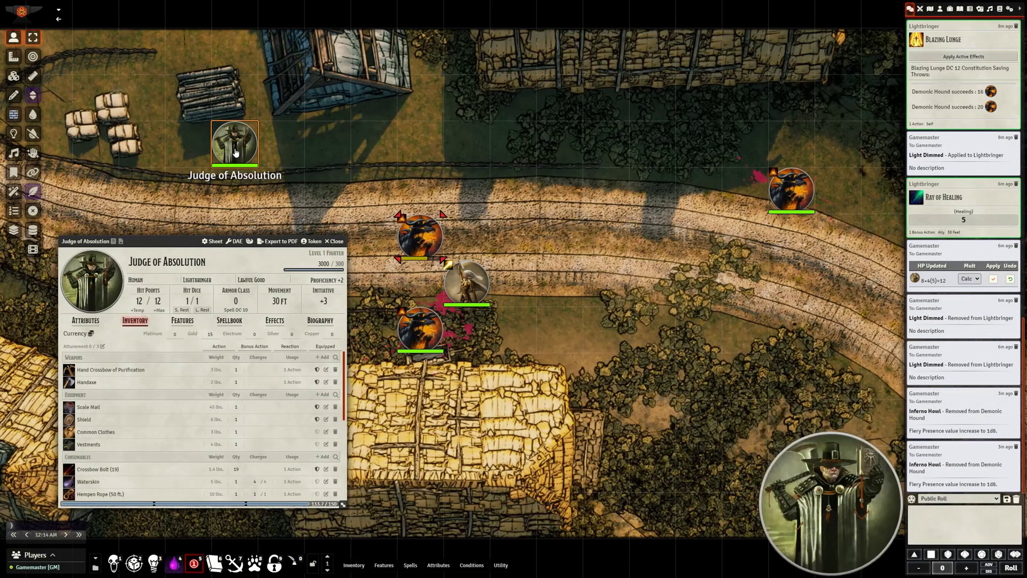
pyautogui.moveTo(178, 244); pyautogui.dragTo(165, 225)
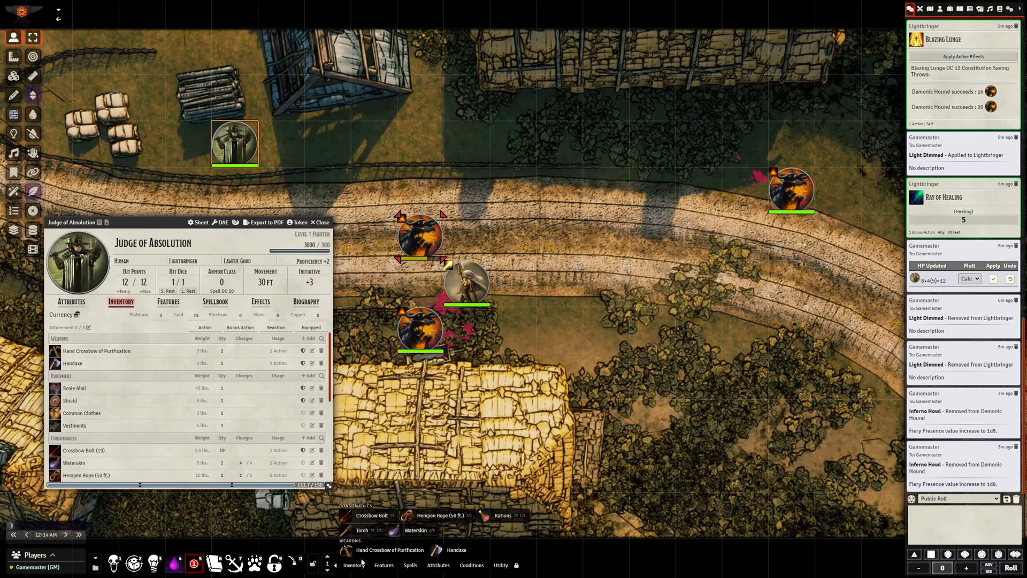
pyautogui.moveTo(410, 566)
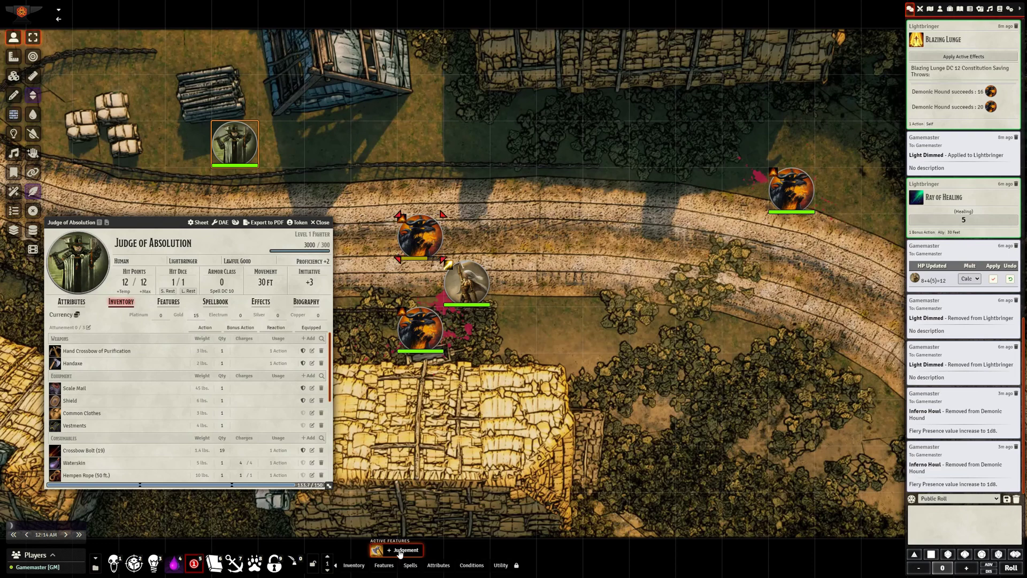
pyautogui.click(399, 550)
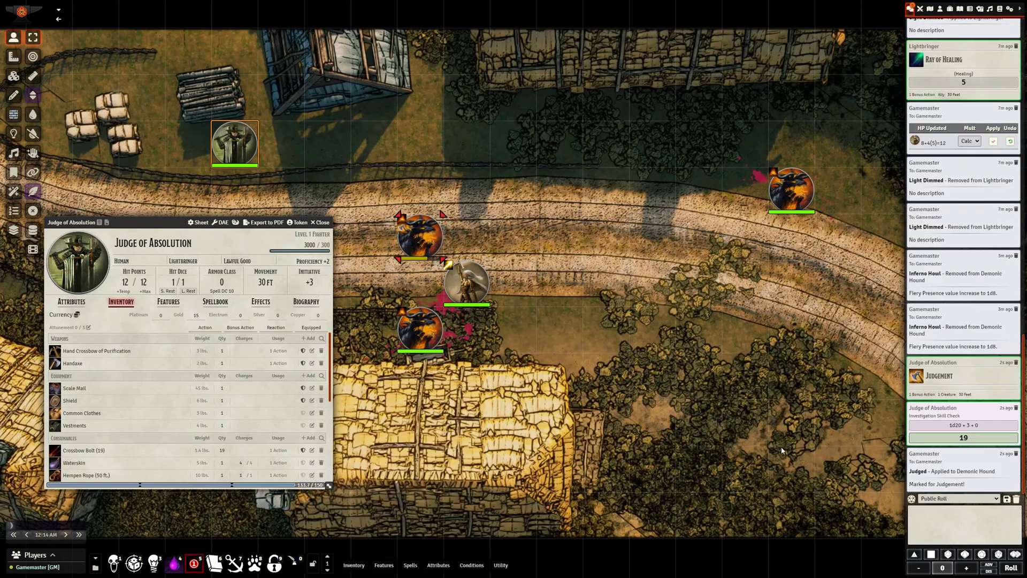
pyautogui.click(972, 439)
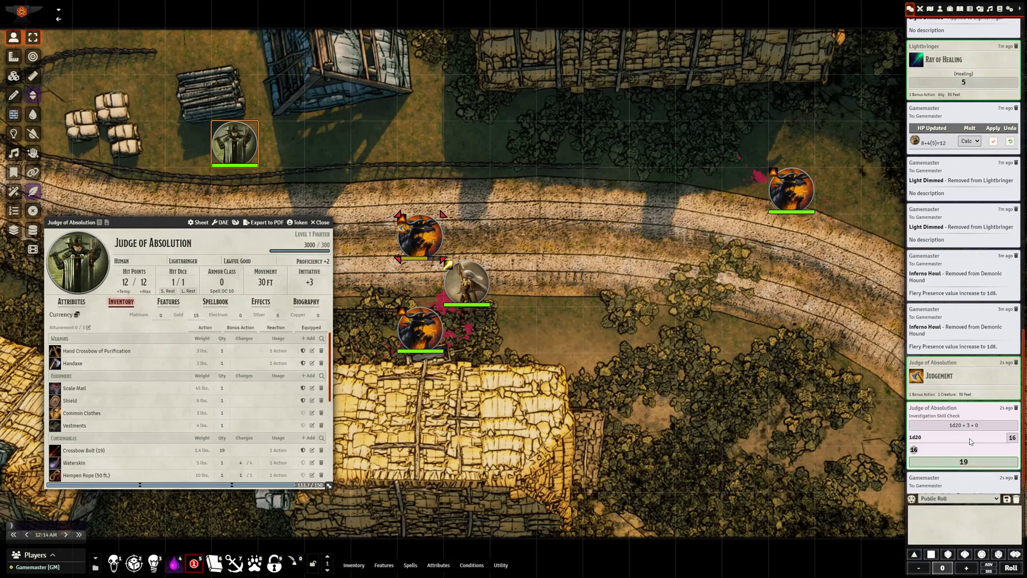
pyautogui.click(969, 438)
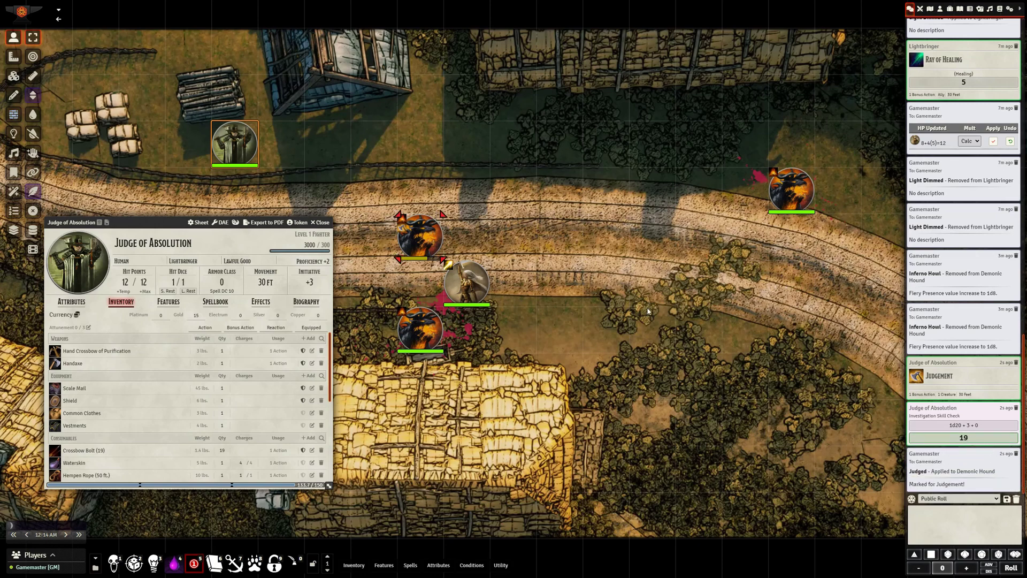
# Examine the Judged convenient effect's changes and duration settings
pyautogui.click(420, 235)
pyautogui.moveTo(887, 15)
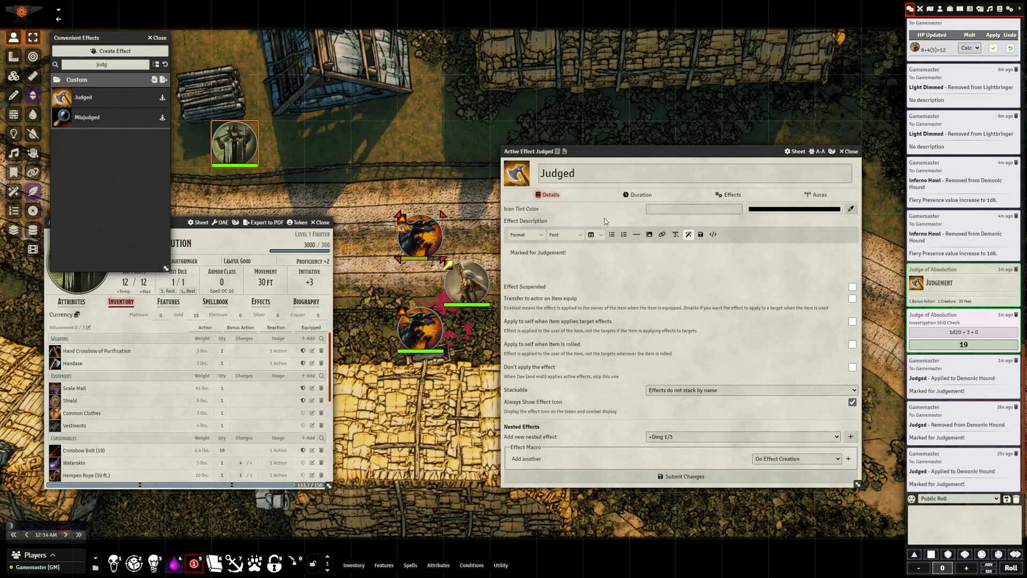
pyautogui.click(730, 195)
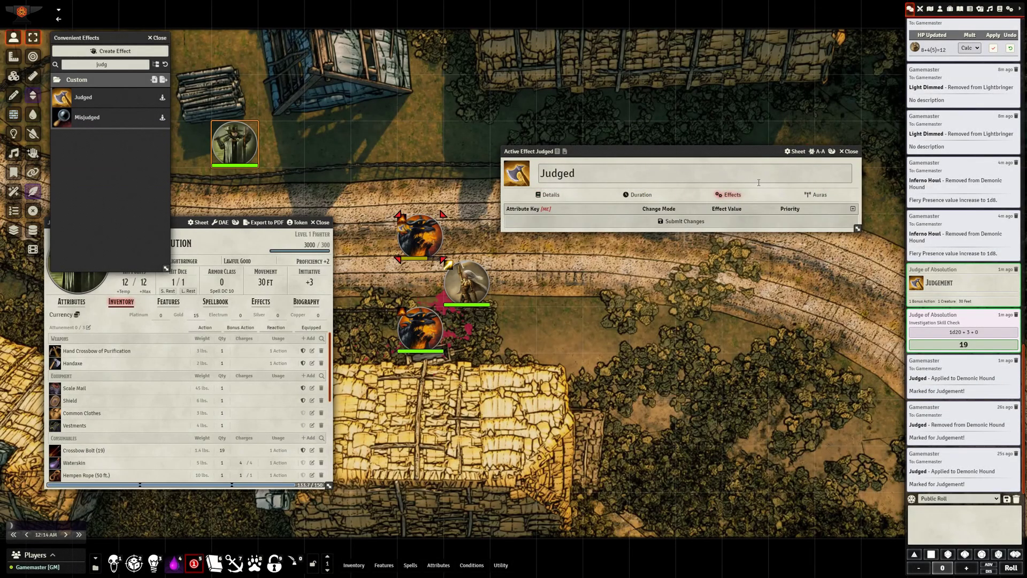
pyautogui.click(651, 197)
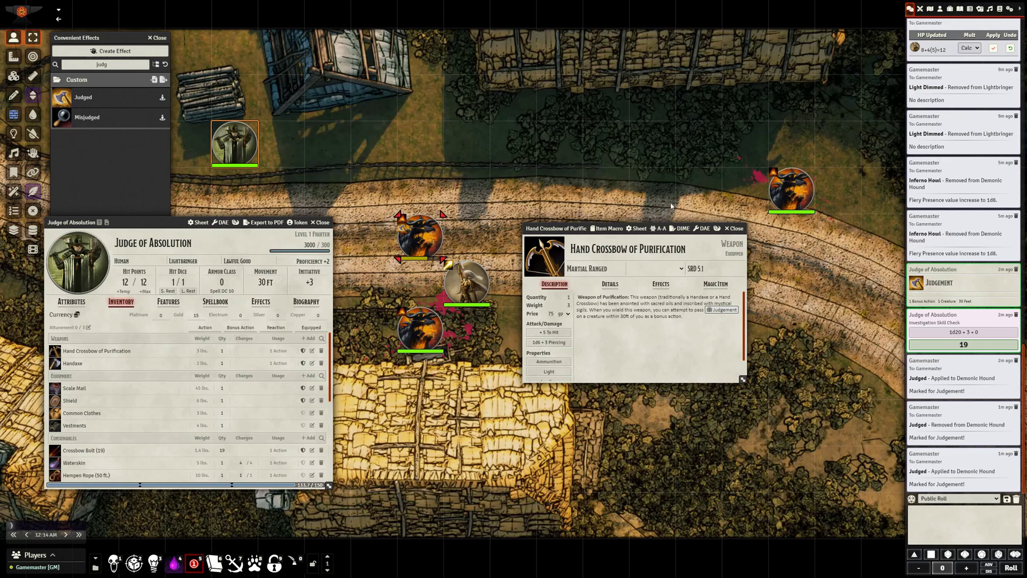
# Show the Hand Crossbow of Purification's weapon details and enlarge its sheet to display all the fields
pyautogui.click(609, 284)
pyautogui.moveTo(575, 224); pyautogui.dragTo(563, 64)
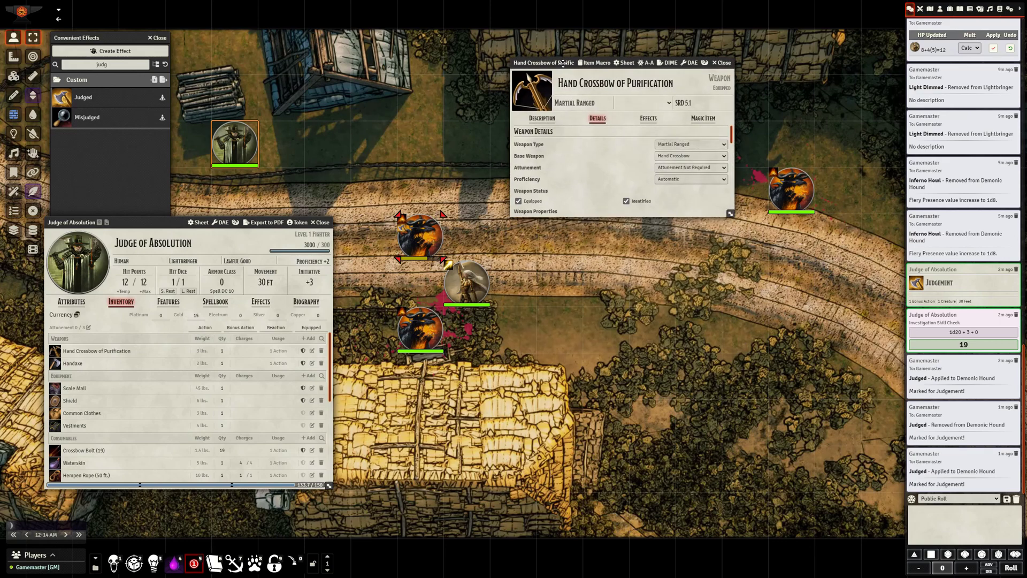
pyautogui.moveTo(728, 216); pyautogui.dragTo(775, 573)
pyautogui.moveTo(615, 62); pyautogui.dragTo(609, 41)
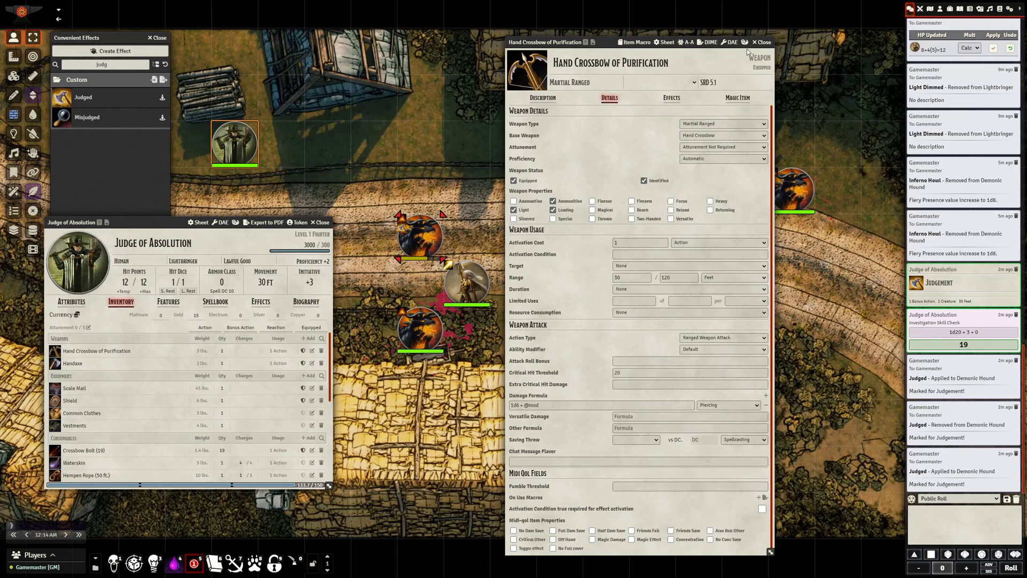
# Inspect the Hand Crossbow of Purification's DAE entries and item macro, and close both windows
pyautogui.click(731, 43)
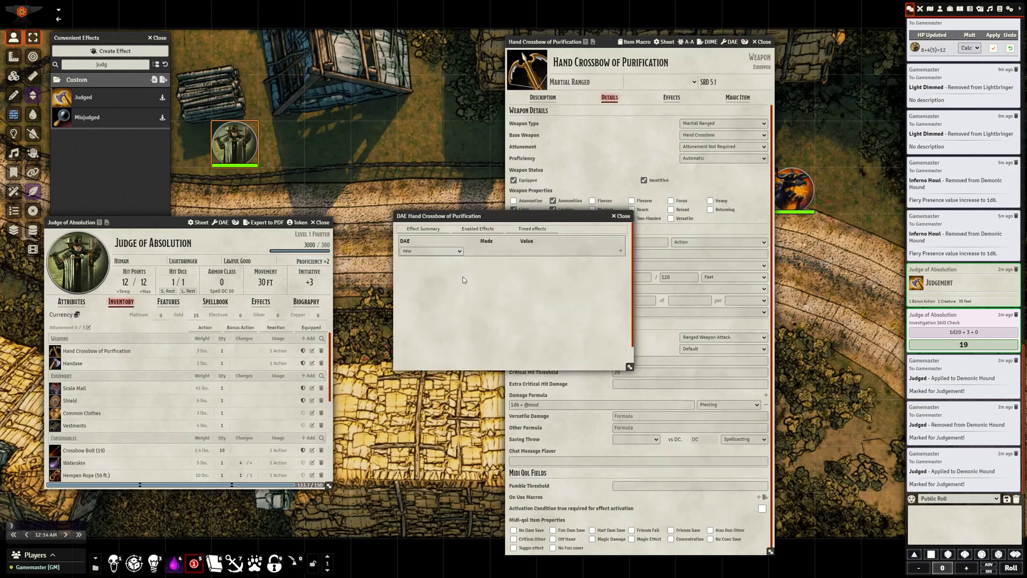
pyautogui.click(634, 41)
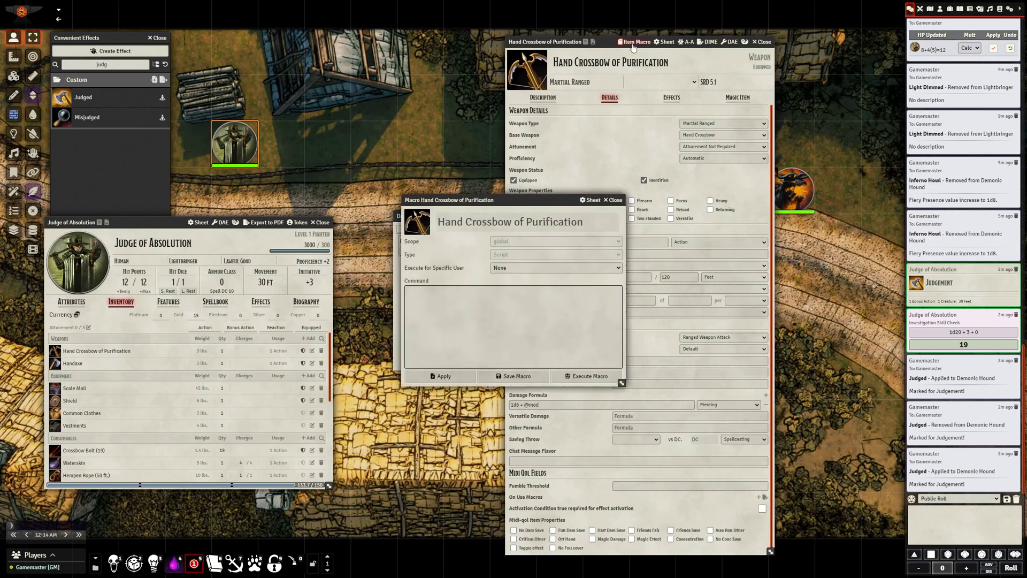
pyautogui.moveTo(478, 202); pyautogui.dragTo(474, 323)
pyautogui.click(460, 281)
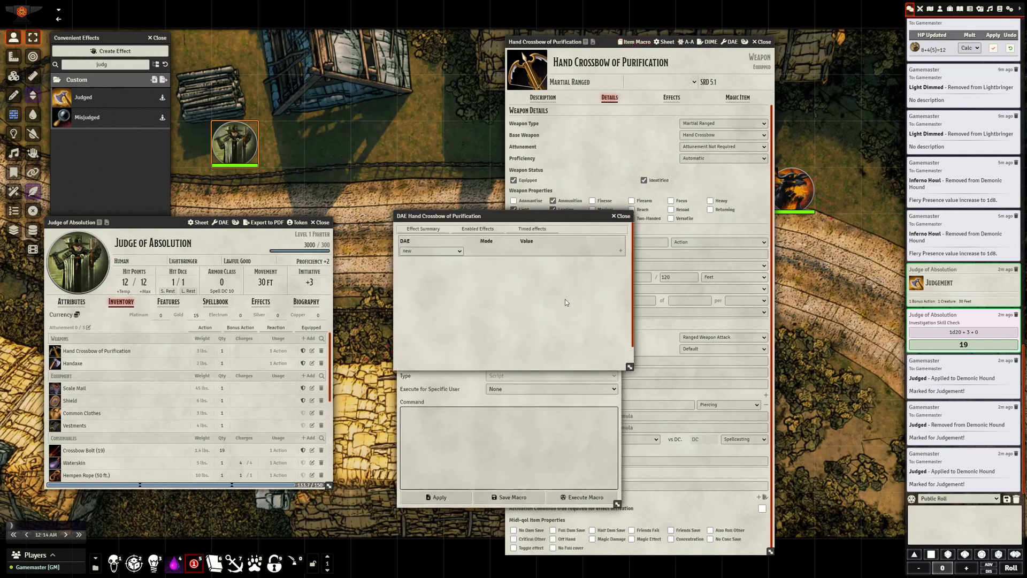
pyautogui.click(621, 216)
pyautogui.click(611, 324)
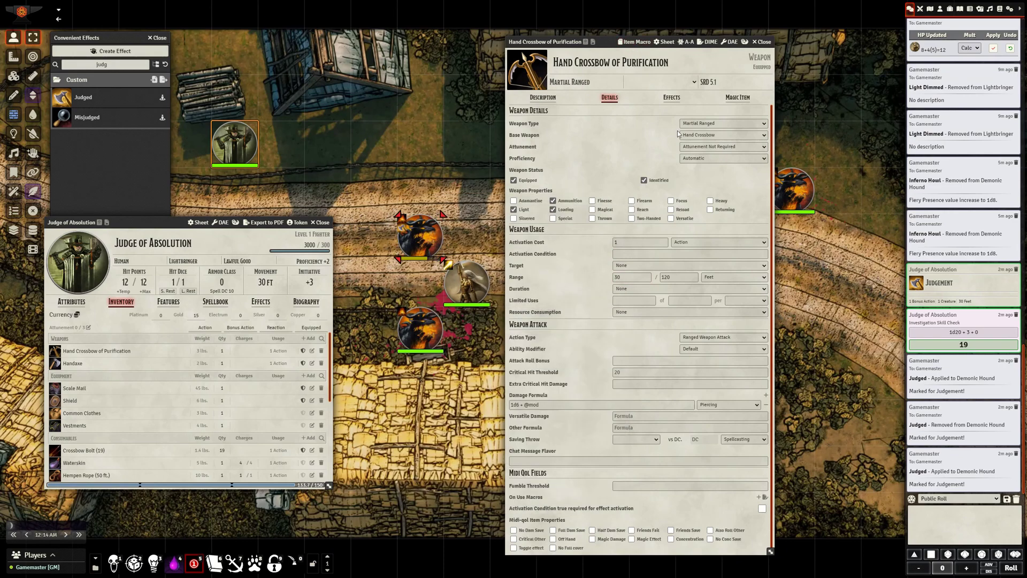
# Open the crossbow's Build-a-Bonus window and read through the Build-a-Bonus README on the babonus GitHub page
pyautogui.click(745, 43)
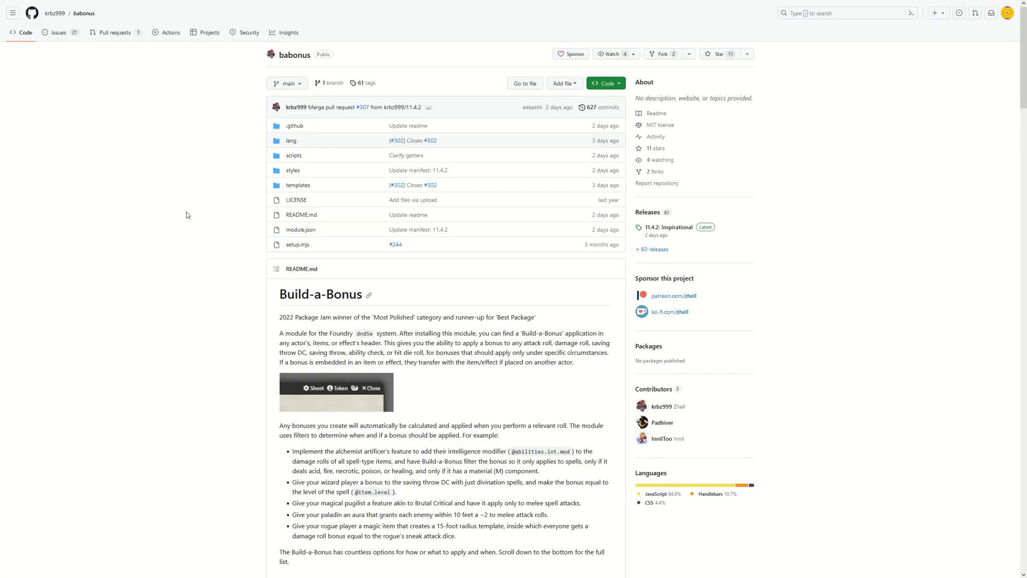
pyautogui.scroll(-12, 187, 215)
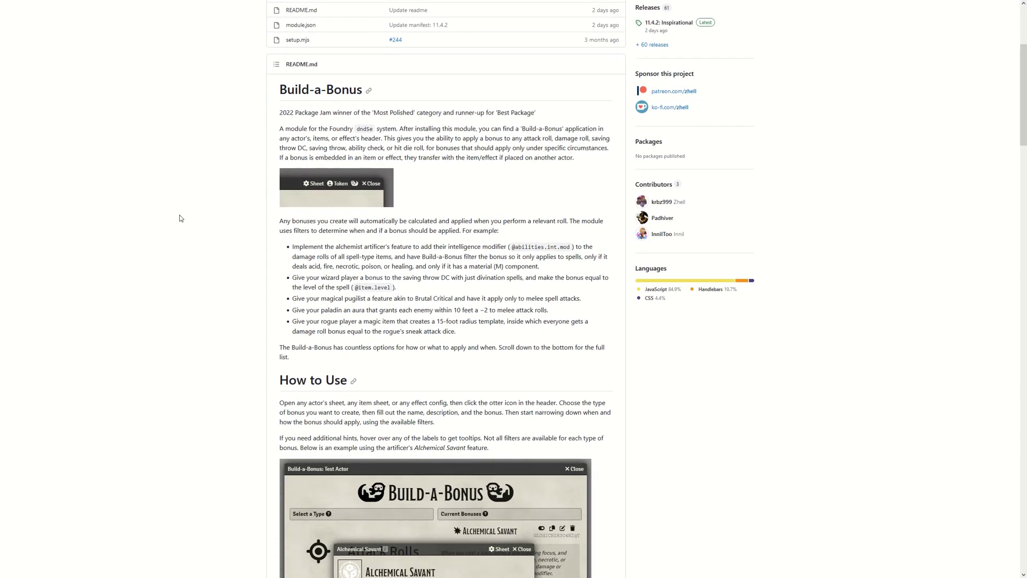
pyautogui.scroll(-4, 164, 217)
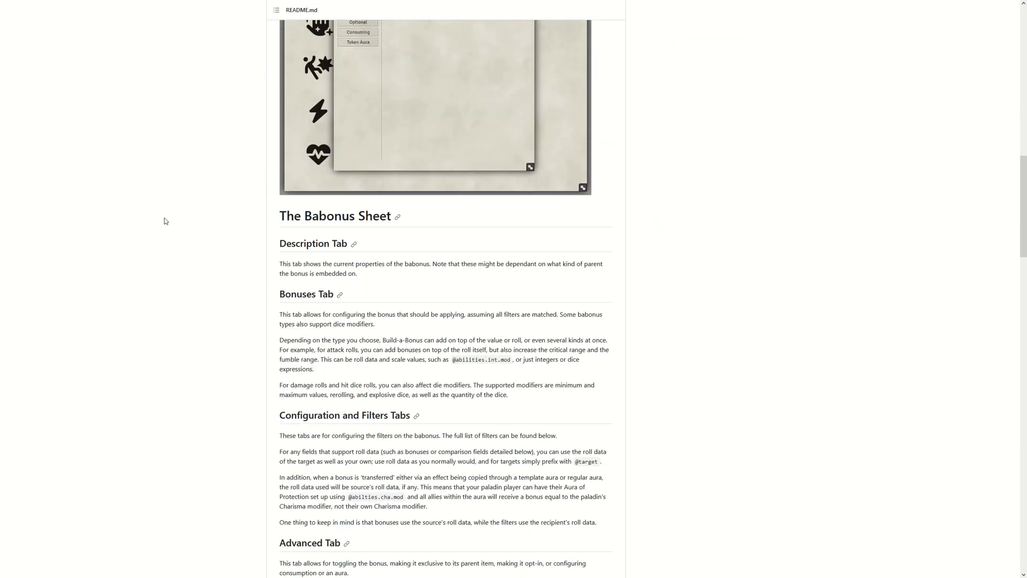
pyautogui.scroll(-11, 165, 218)
pyautogui.scroll(-9, 168, 164)
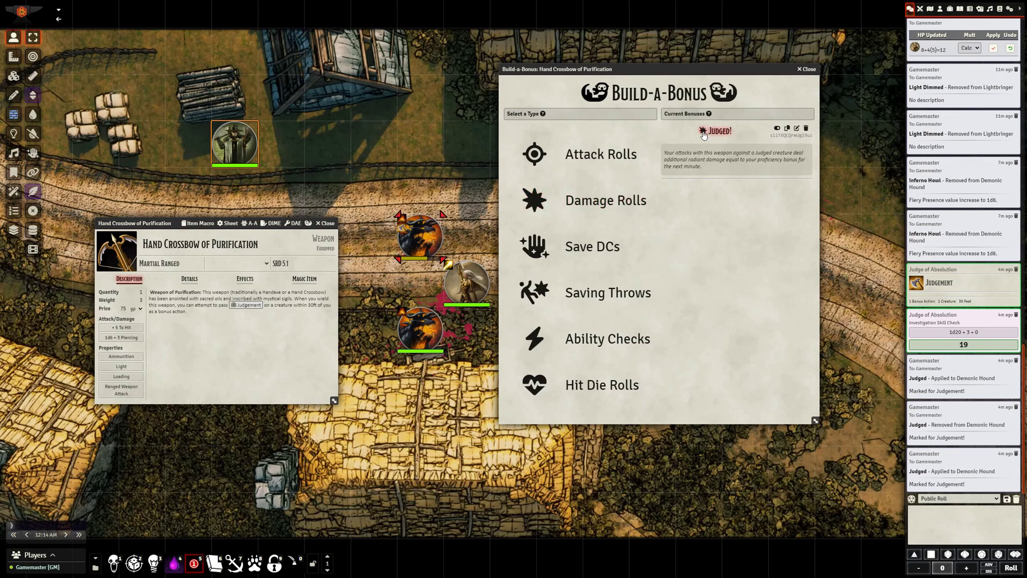
# Open the crossbow's Judged! bonus, place its sheet beside the bonus list, and review its damage bonus and configured filters
pyautogui.click(796, 127)
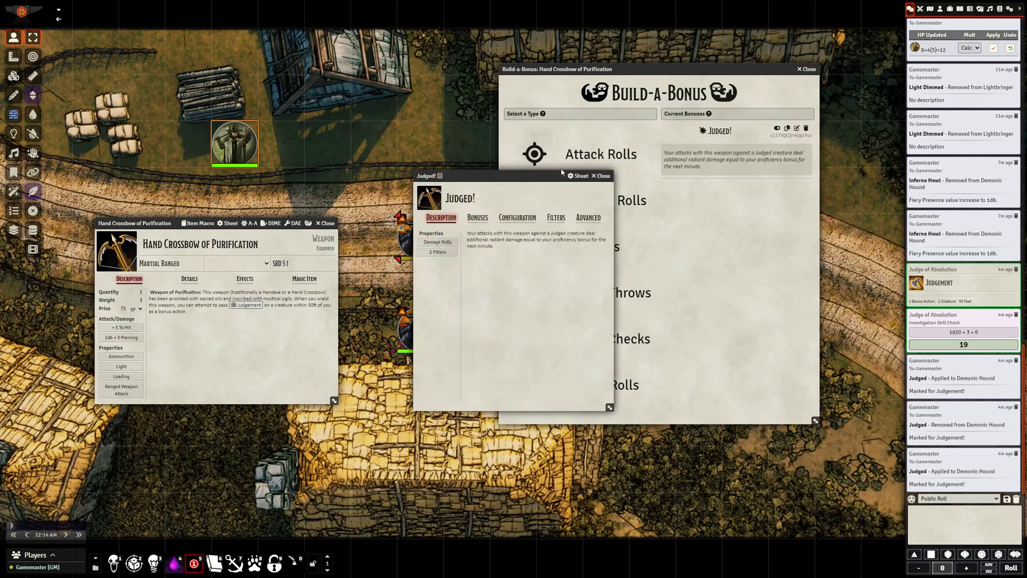
pyautogui.moveTo(526, 175); pyautogui.dragTo(772, 196)
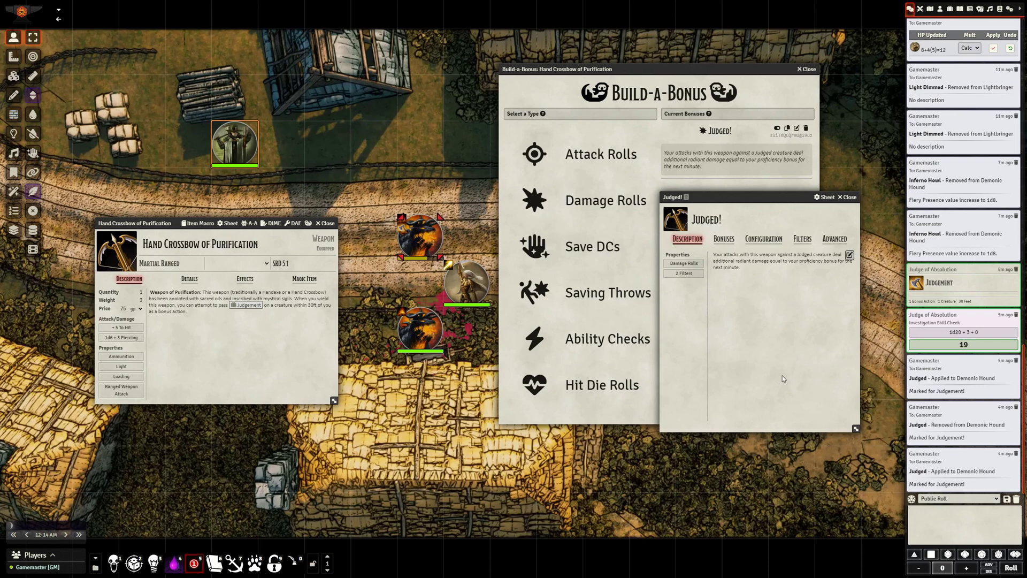
pyautogui.click(721, 239)
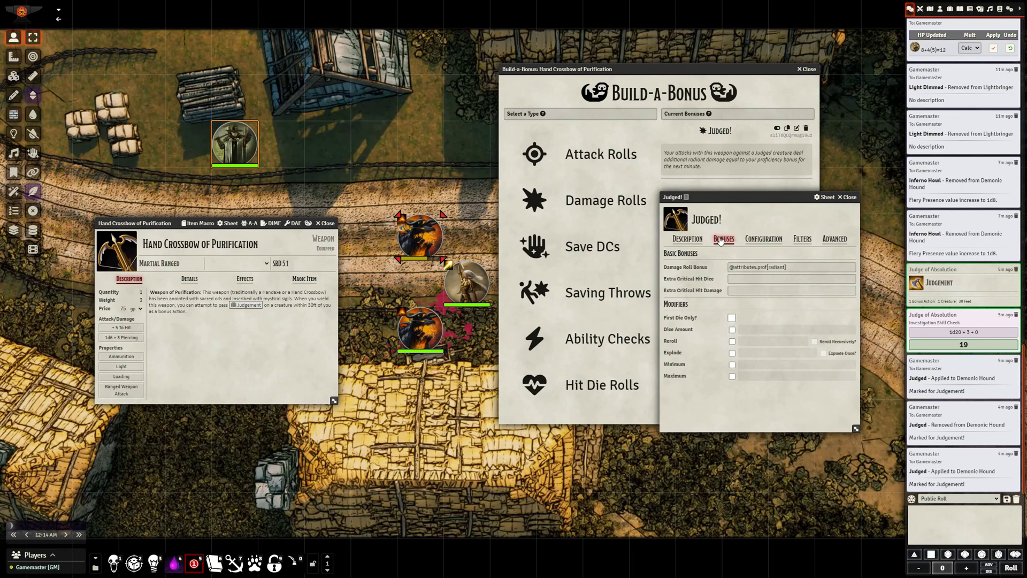
pyautogui.click(773, 240)
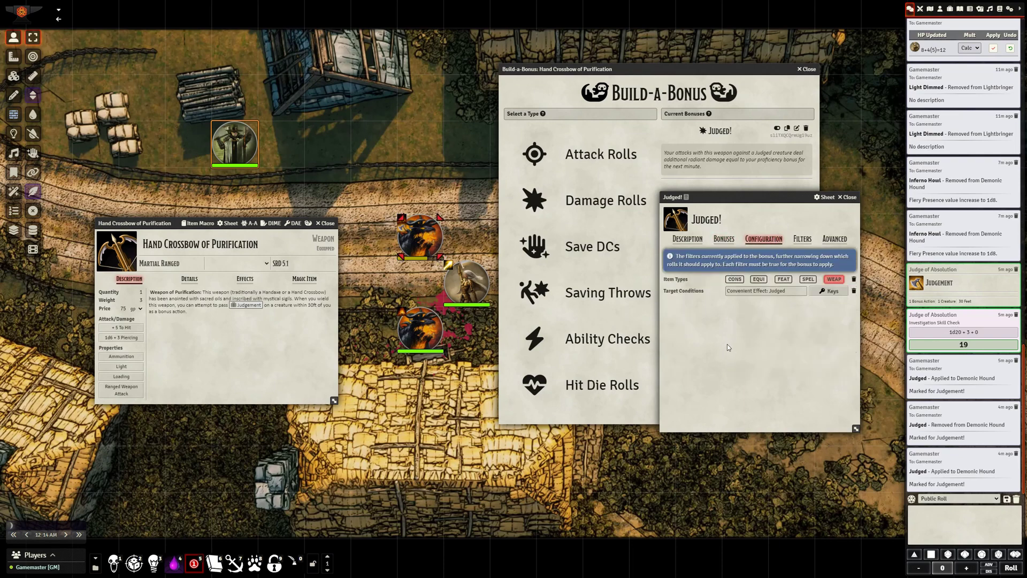
# Look up the Judged entry among the bonus's Target Conditions keys and close the key list without applying changes
pyautogui.click(728, 291)
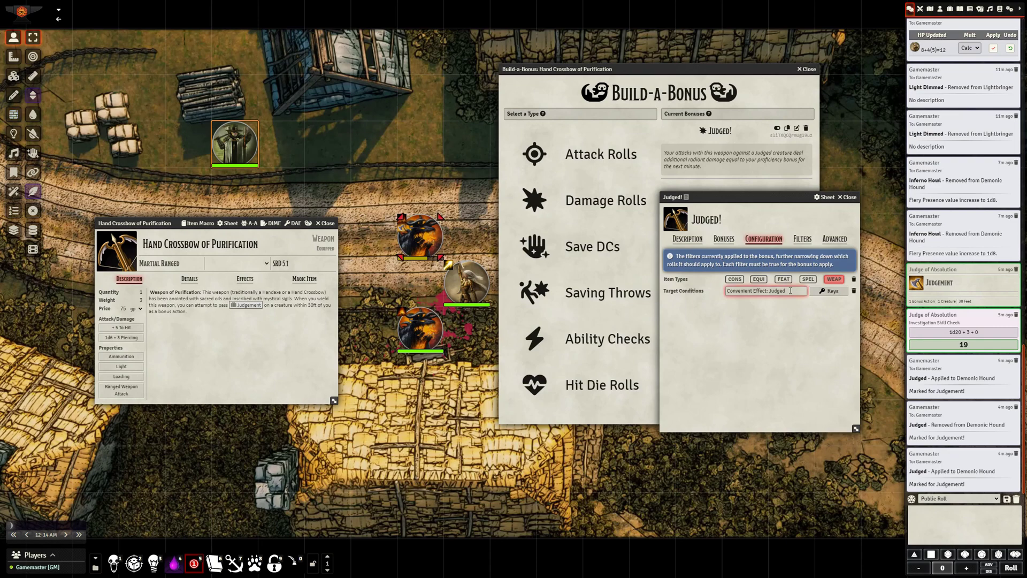
pyautogui.click(833, 295)
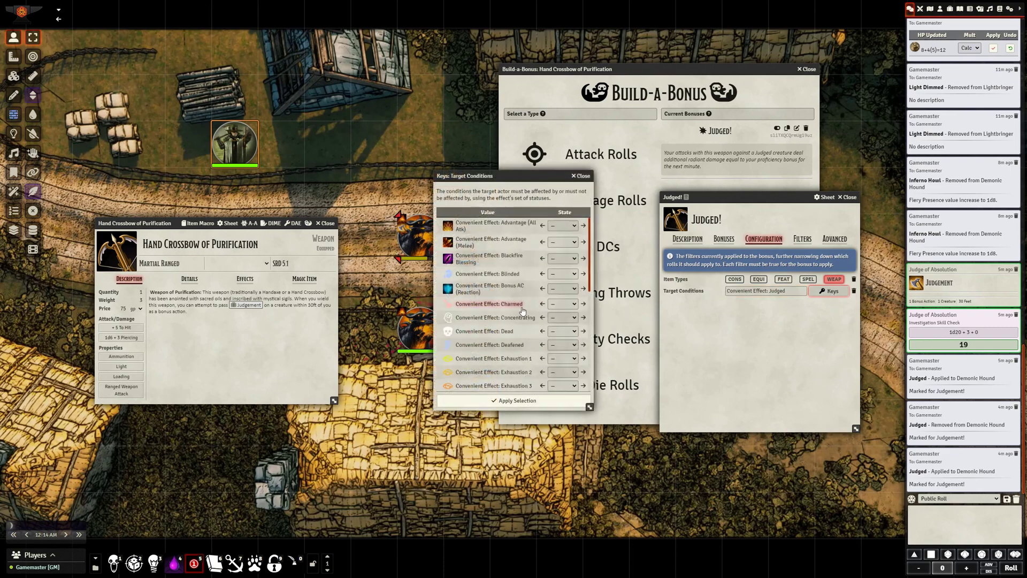
pyautogui.scroll(-3, 524, 309)
pyautogui.scroll(-1, 524, 309)
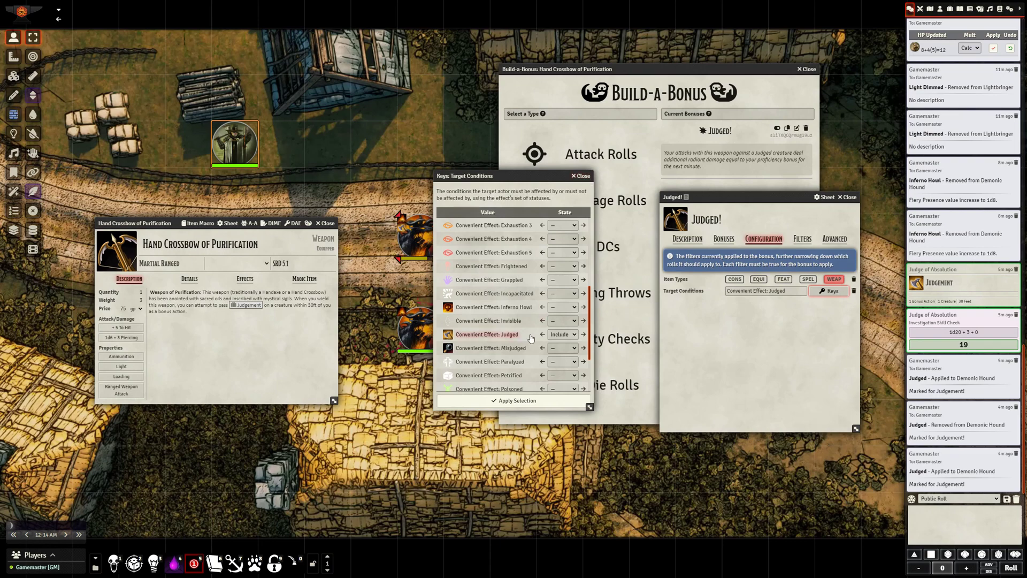
pyautogui.click(581, 176)
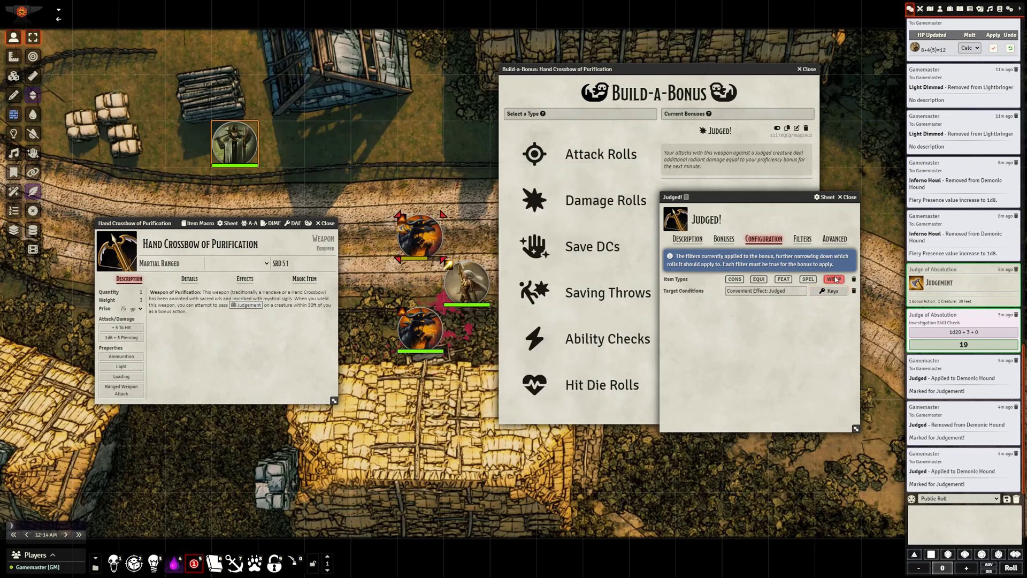
# Browse the full list of filters available for the Judged! bonus, down to Weapon Types
pyautogui.click(797, 239)
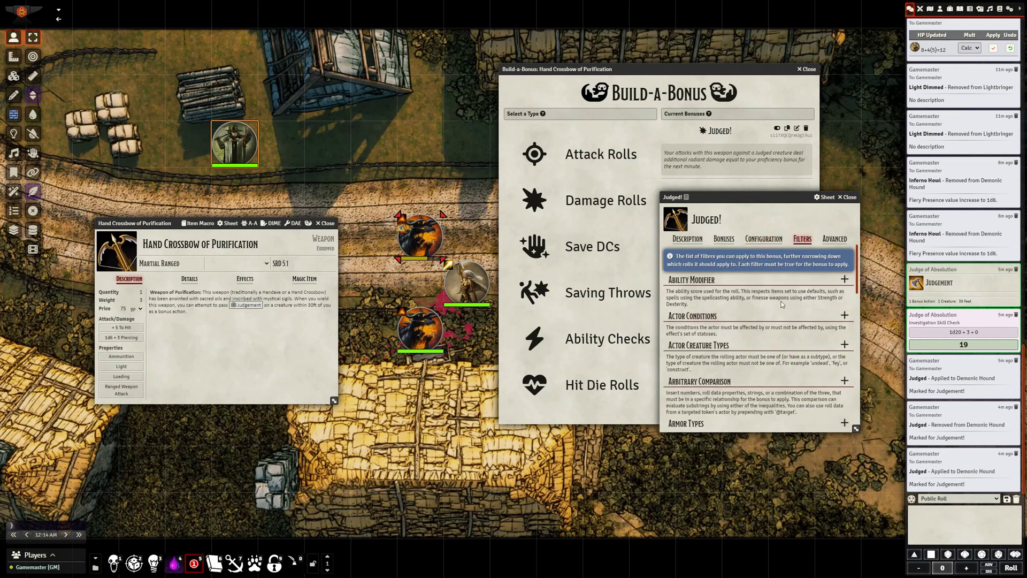
pyautogui.scroll(-2, 781, 304)
pyautogui.scroll(-8, 781, 304)
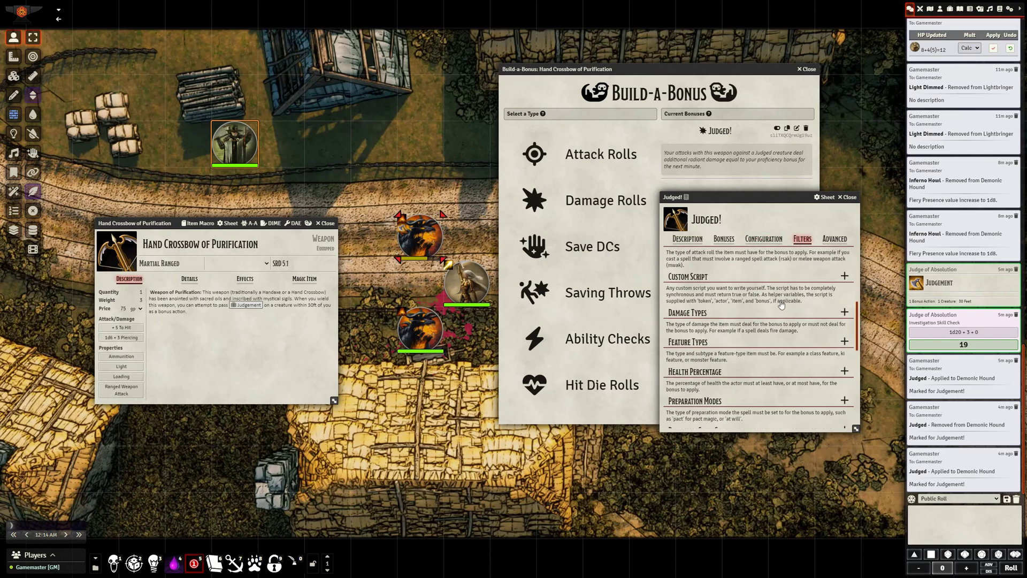
pyautogui.scroll(-4, 772, 303)
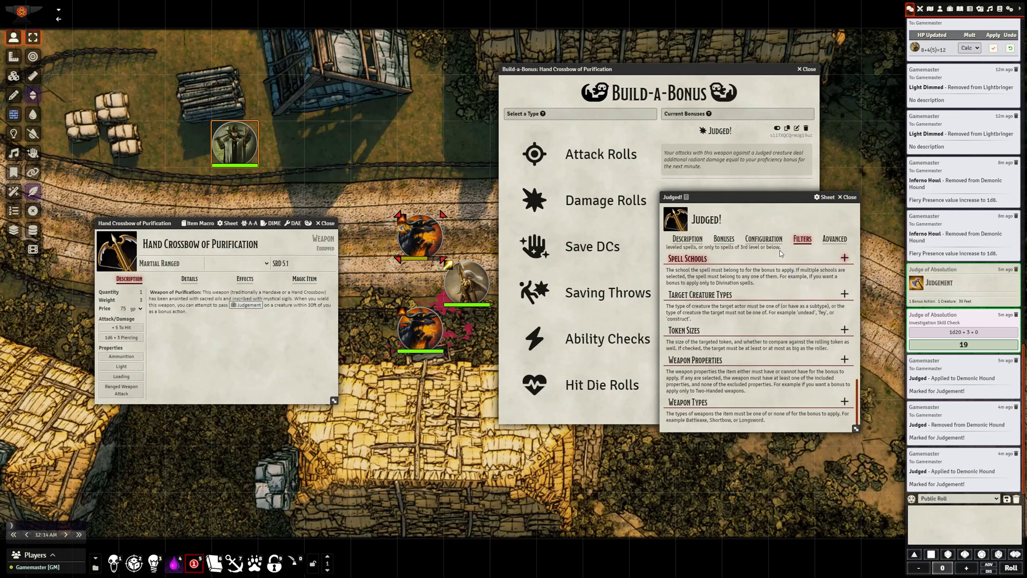
# Close the Judged! bonus sheet and attack the targeted Demonic Hound with the Hand Crossbow of Purification
pyautogui.click(724, 238)
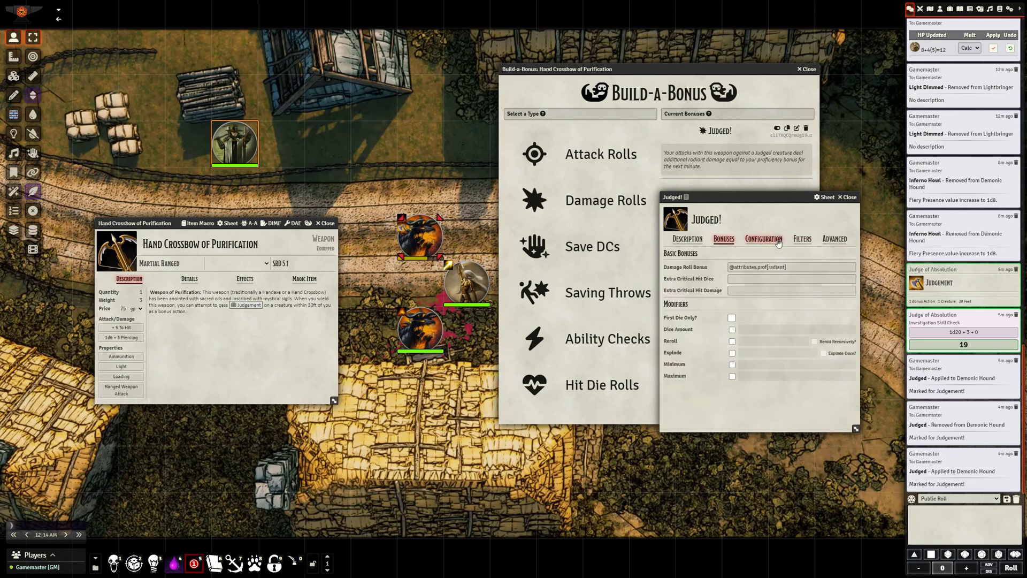
pyautogui.click(847, 197)
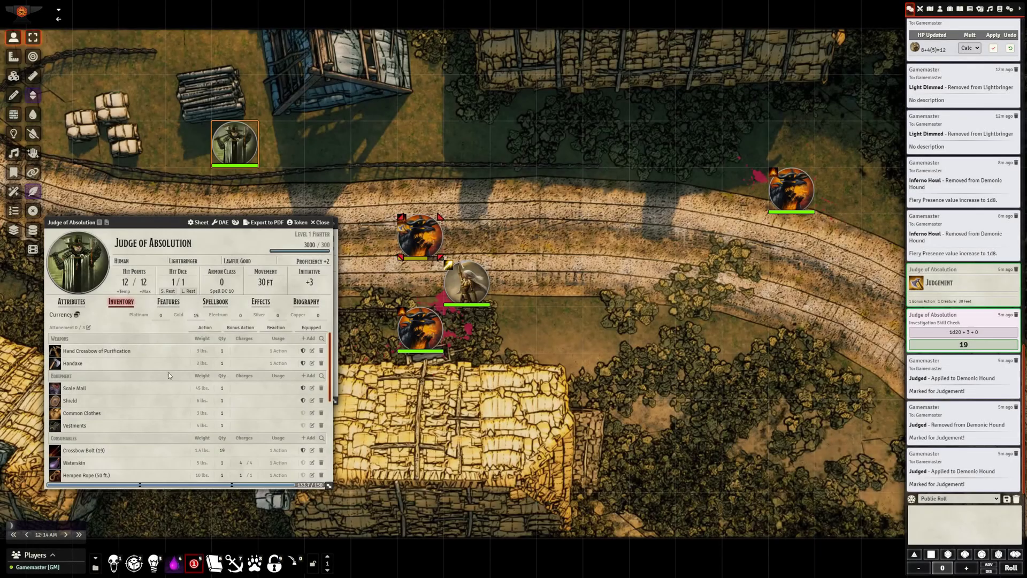
pyautogui.click(55, 351)
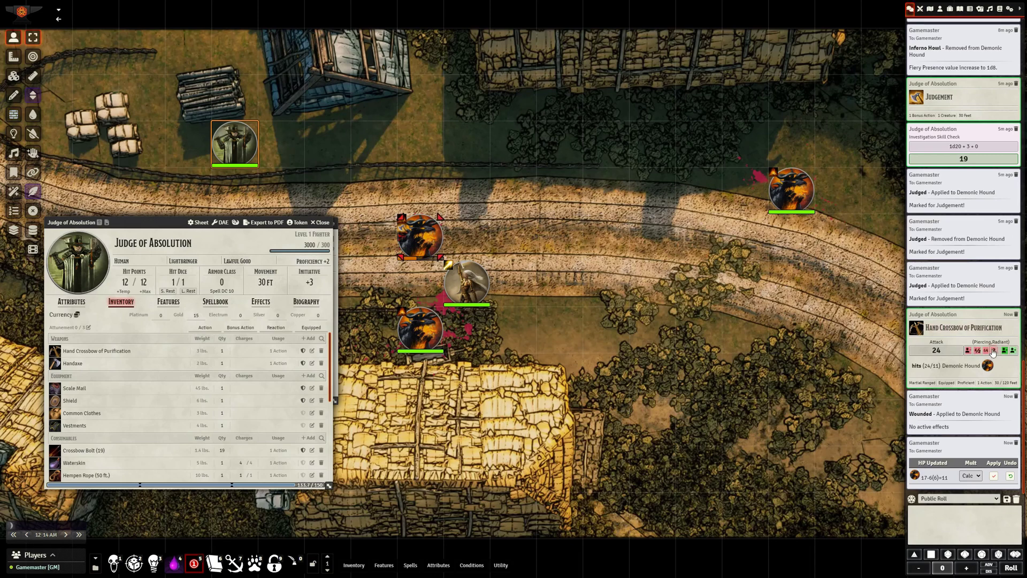
# Expand the crossbow attack's damage breakdown in the chat and delete the Judged effect from the targeted Demonic Hound
pyautogui.click(990, 351)
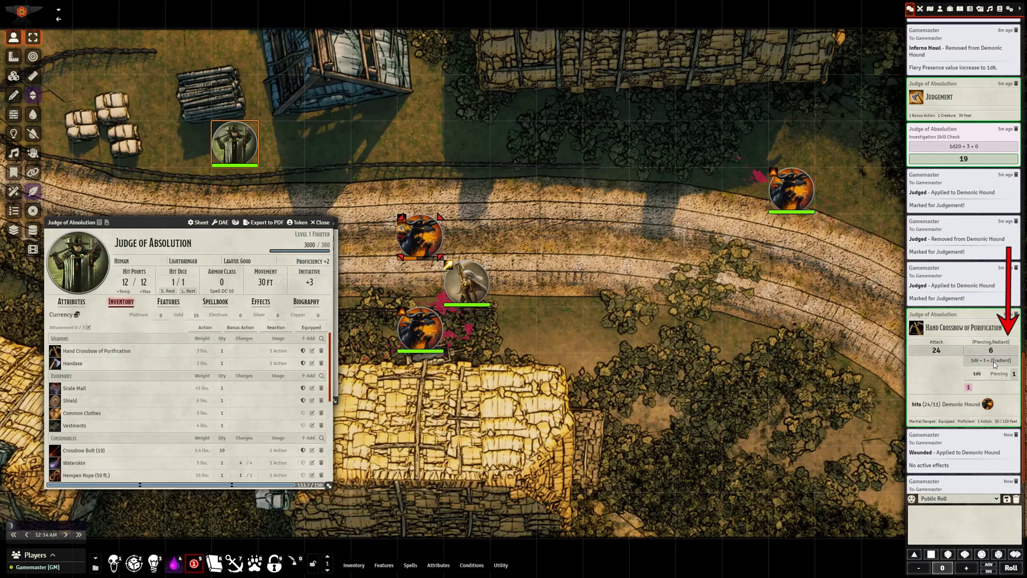
pyautogui.click(426, 261)
pyautogui.rightClick(890, 39)
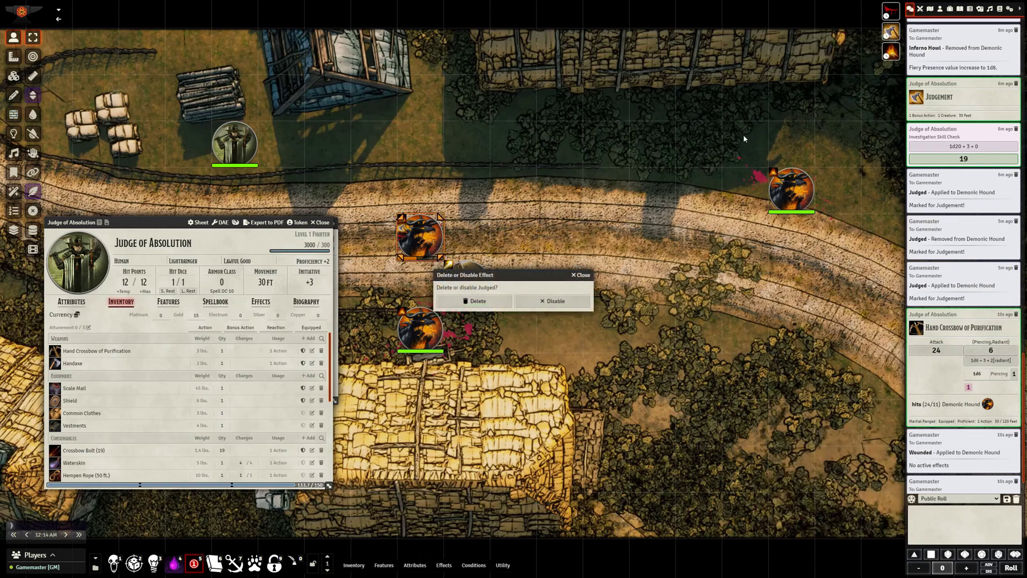
pyautogui.click(503, 301)
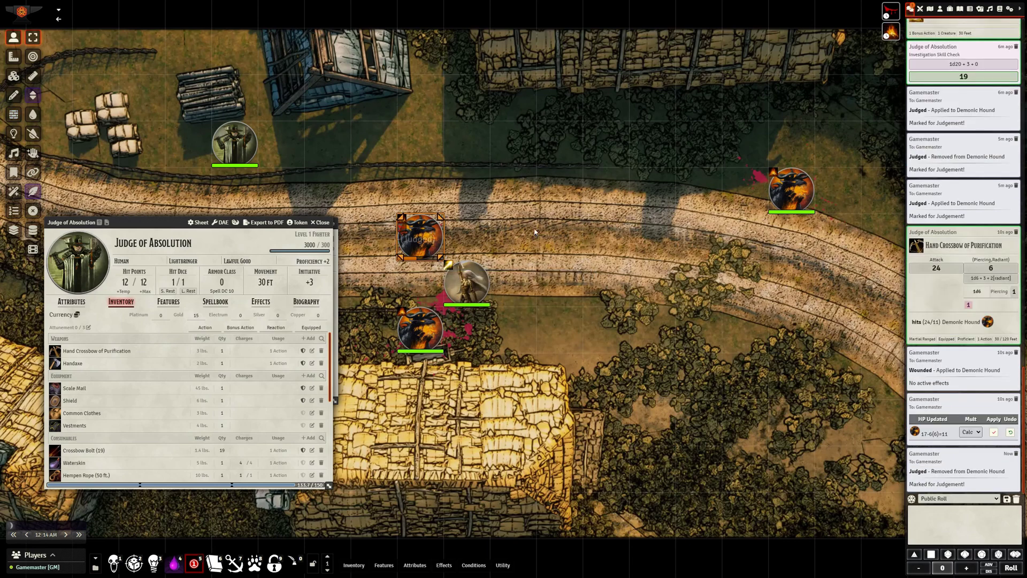
# Attack the same Demonic Hound again with the Judge of Absolution's Hand Crossbow of Purification and check the damage in the chat
pyautogui.click(249, 154)
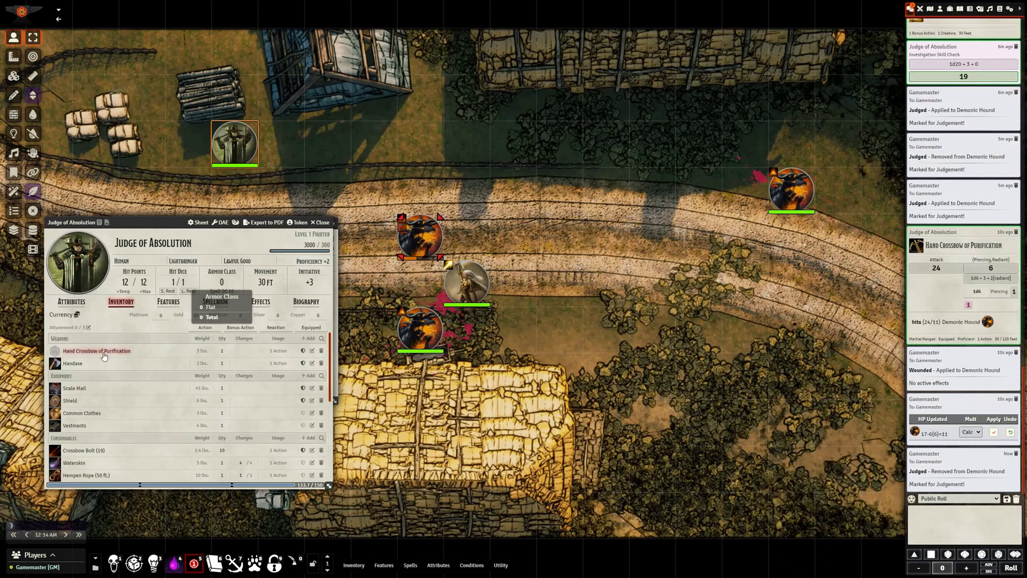
pyautogui.click(55, 350)
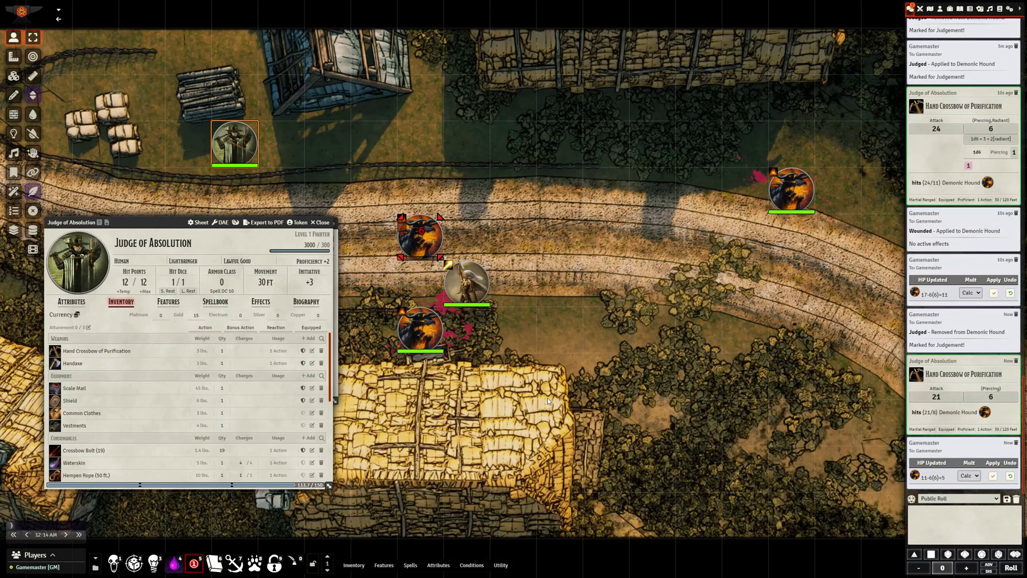
pyautogui.moveTo(993, 400)
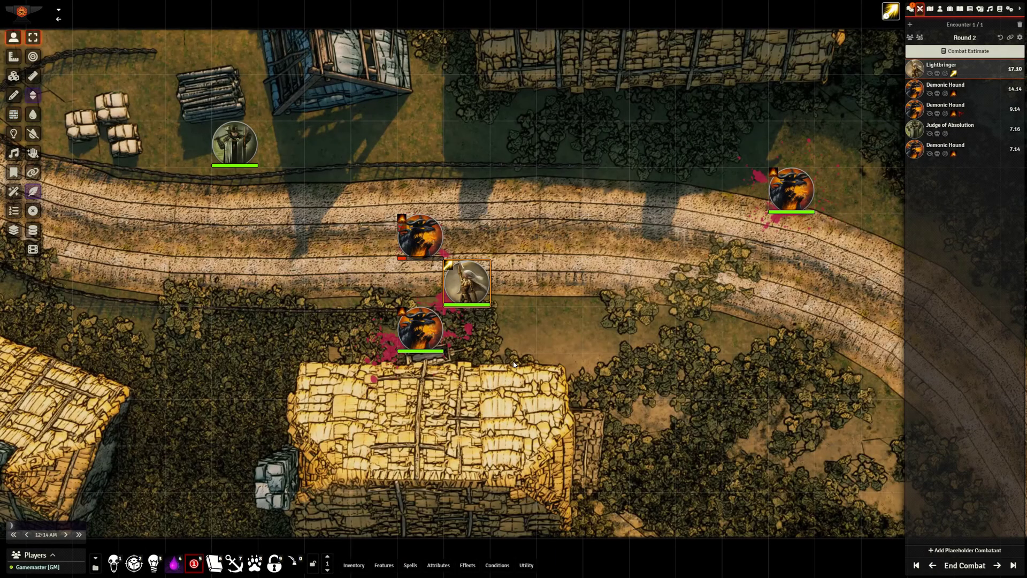
# Attack the wounded Demonic Hound with Lightbringer's Longsword and use the slain hound's Unstable Nature feature
pyautogui.press('t')
pyautogui.click(374, 522)
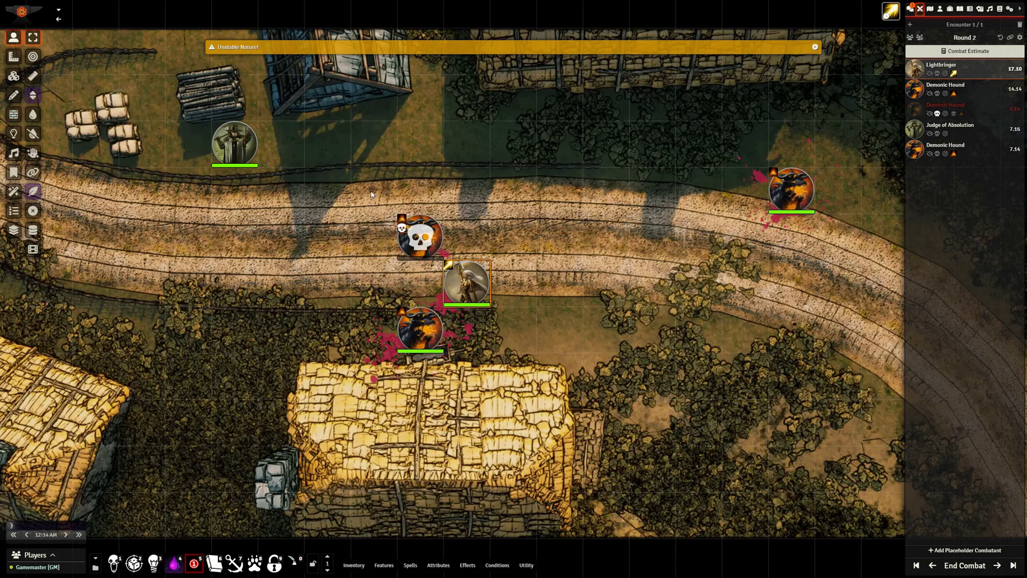
pyautogui.click(414, 245)
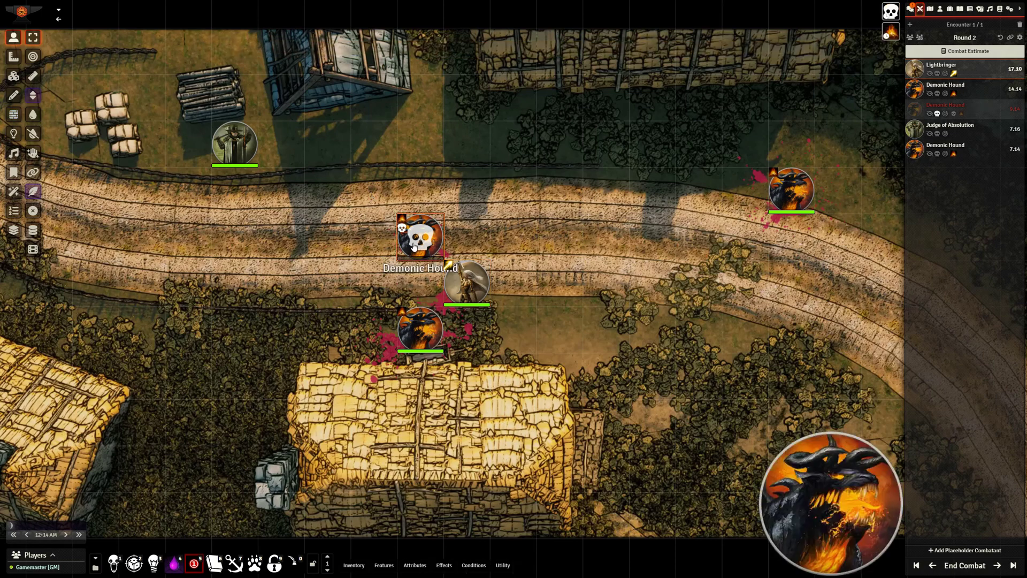
pyautogui.click(384, 564)
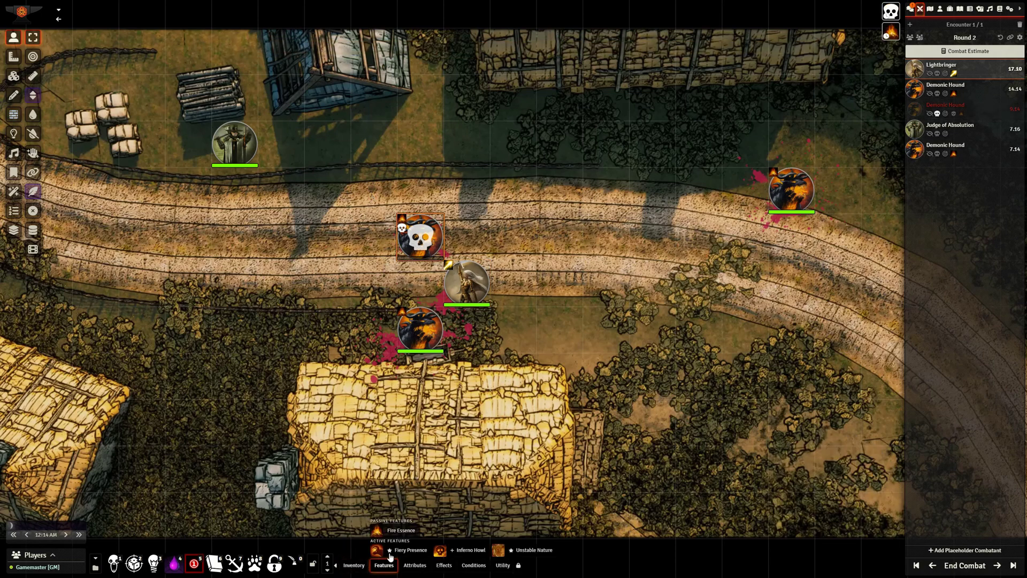
pyautogui.click(527, 551)
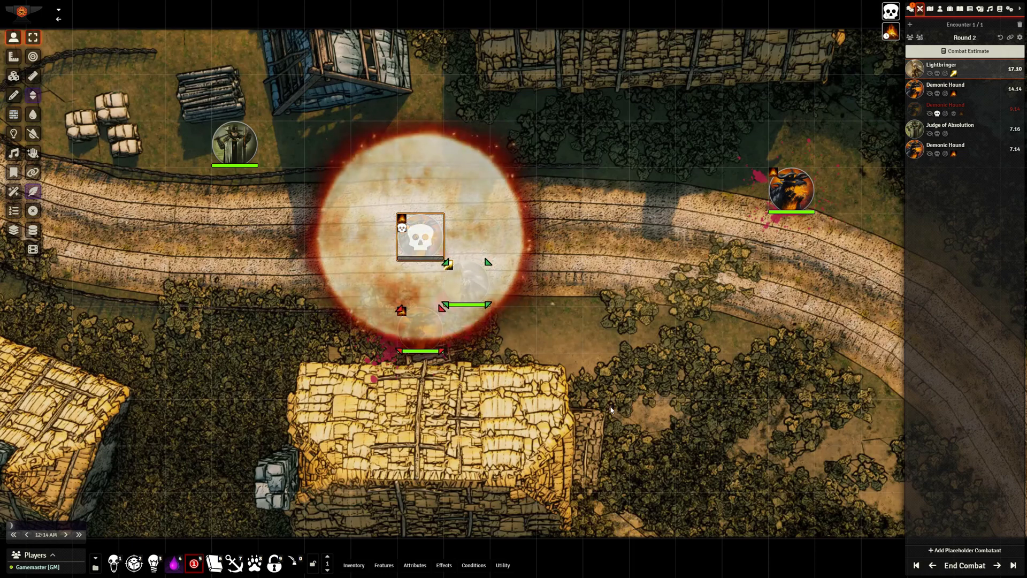
# Review the Unstable Nature results in the chat and advance the encounter to the next Demonic Hound's turn
pyautogui.click(911, 10)
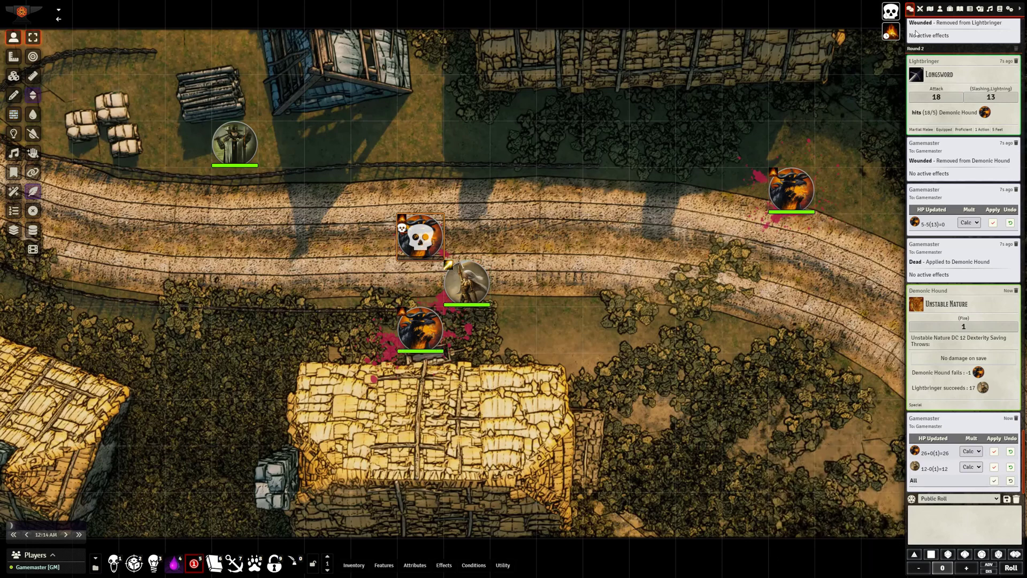
pyautogui.click(920, 9)
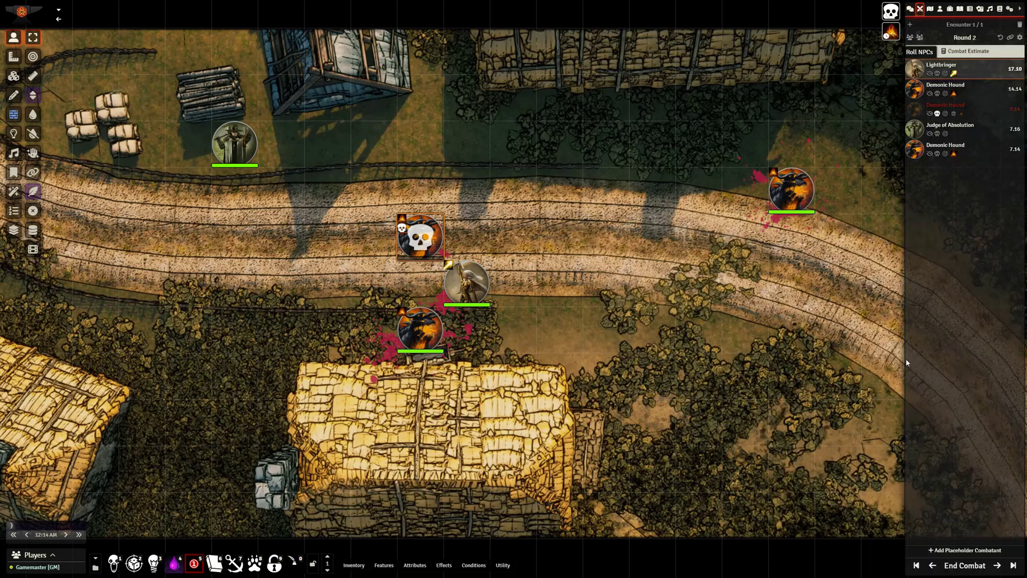
pyautogui.click(999, 566)
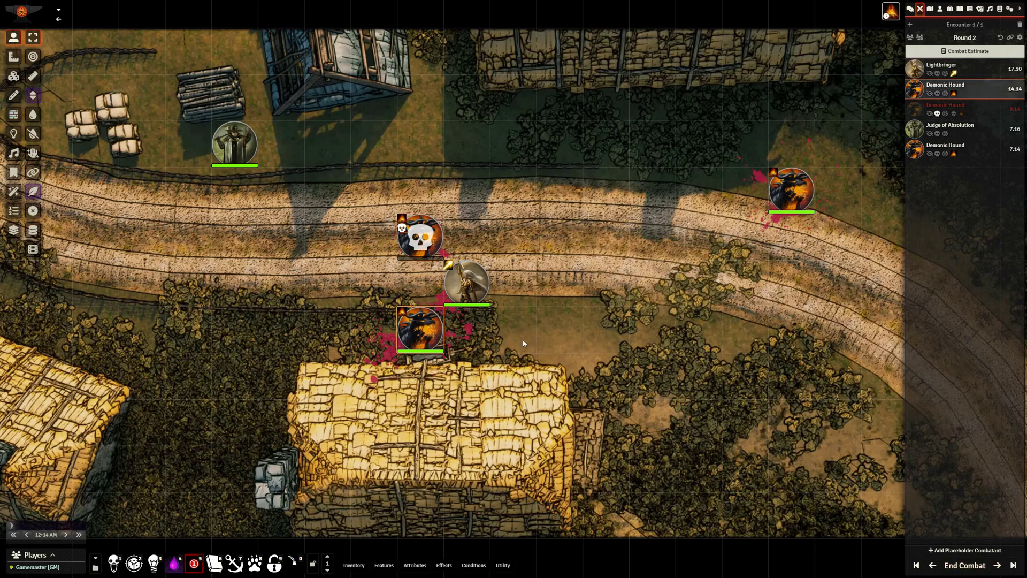
# Measure the distance from the active Demonic Hound toward the distant hound and use the active hound's Unstable Nature feature
pyautogui.click(33, 75)
pyautogui.moveTo(420, 329); pyautogui.dragTo(736, 214)
pyautogui.click(32, 37)
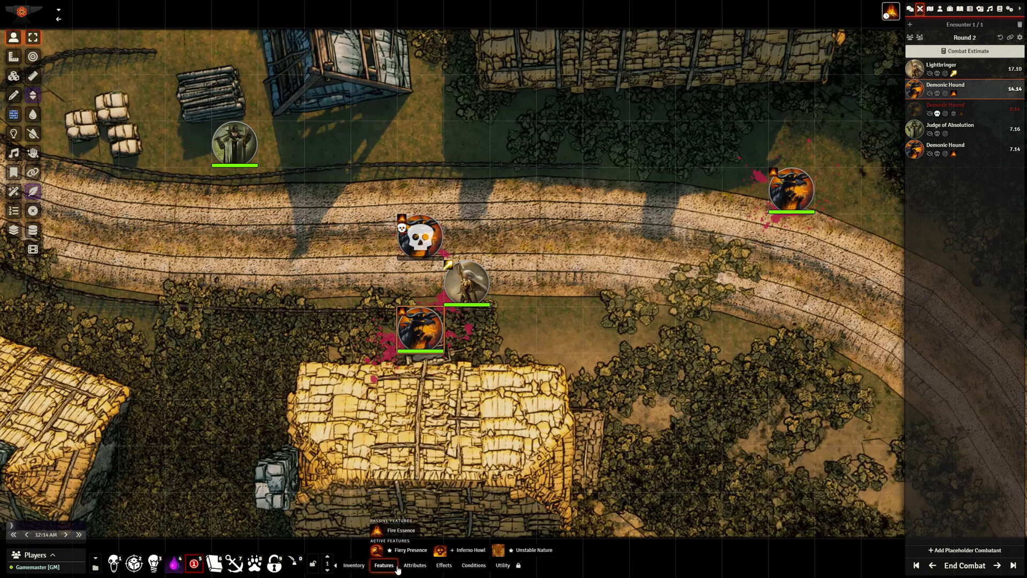
pyautogui.moveTo(405, 566)
pyautogui.click(532, 552)
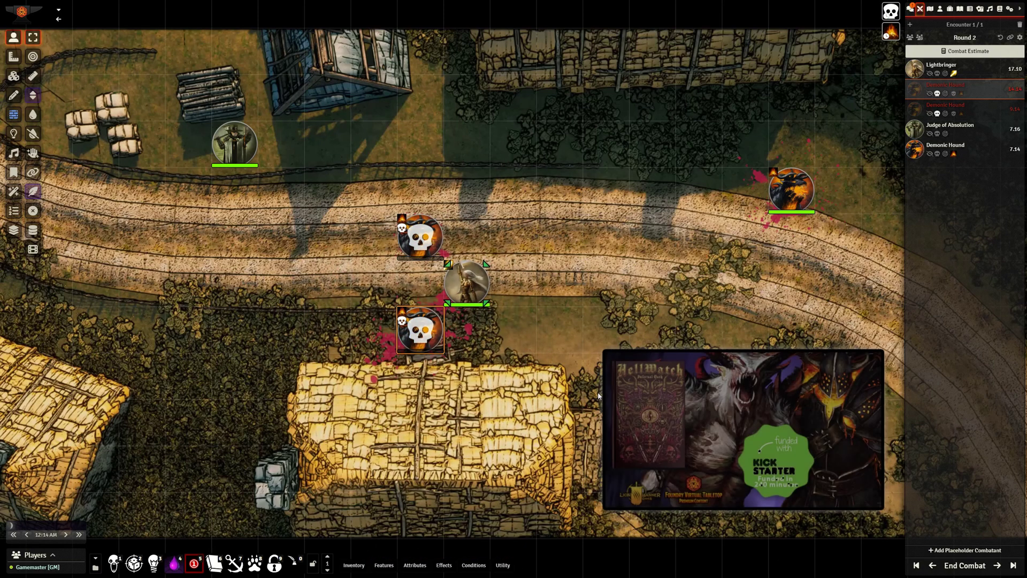
# Advance the encounter past the Judge of Absolution to the remaining Demonic Hound's turn
pyautogui.click(1000, 565)
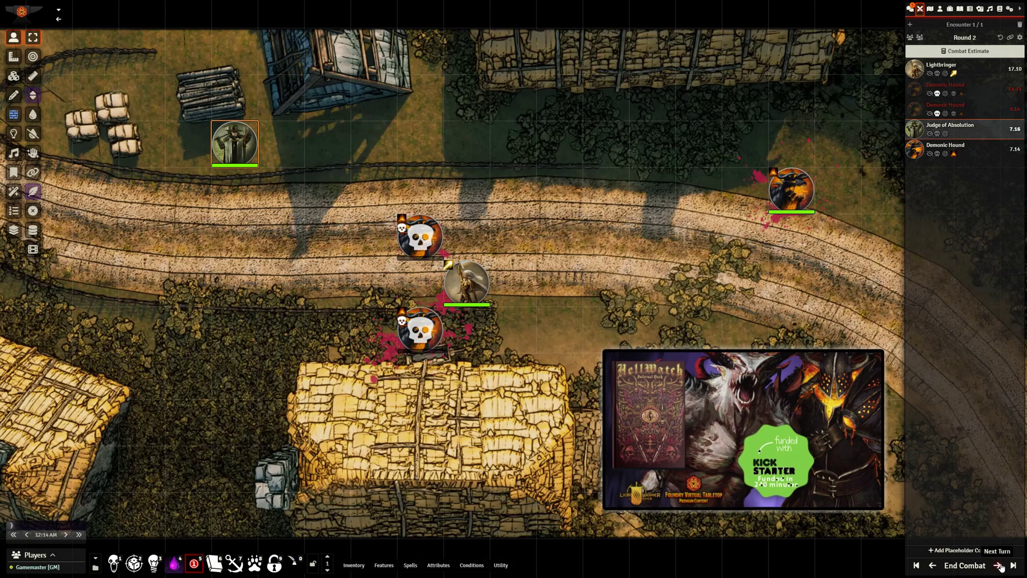
pyautogui.click(1000, 565)
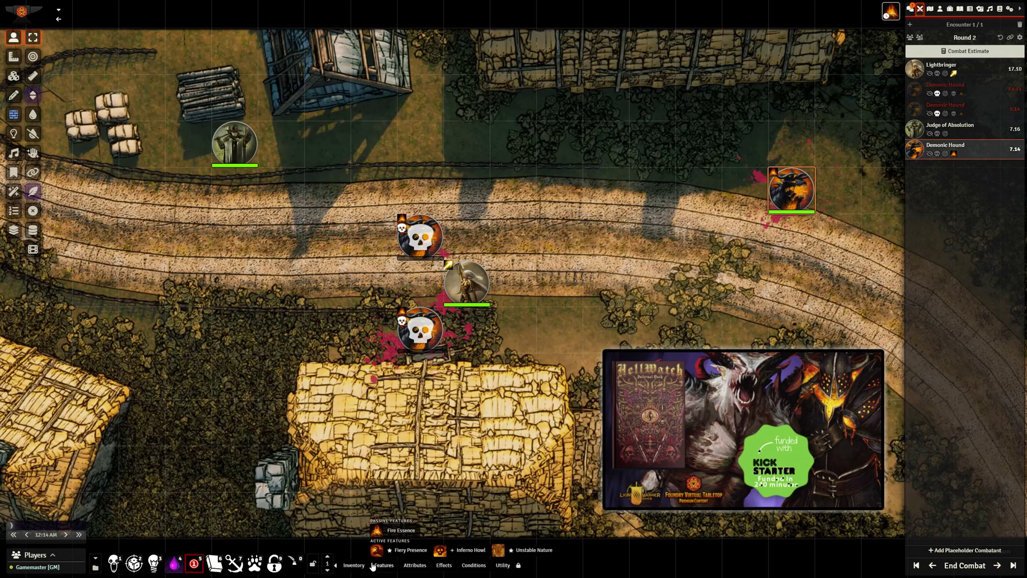